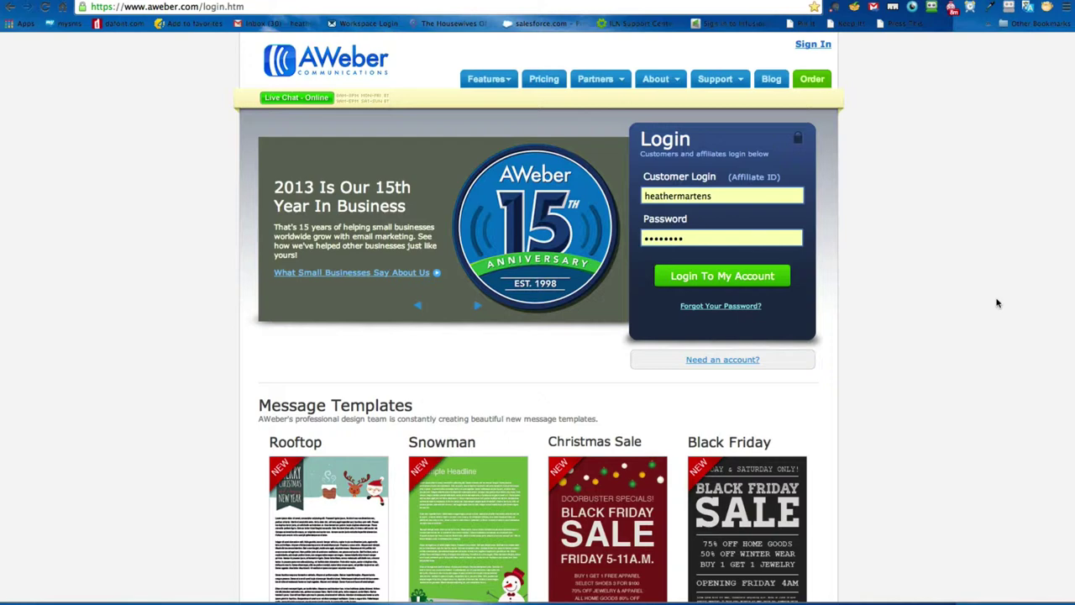
# Step: Log in to the AWeber account to reach the Account Overview dashboard
pyautogui.click(720, 279)
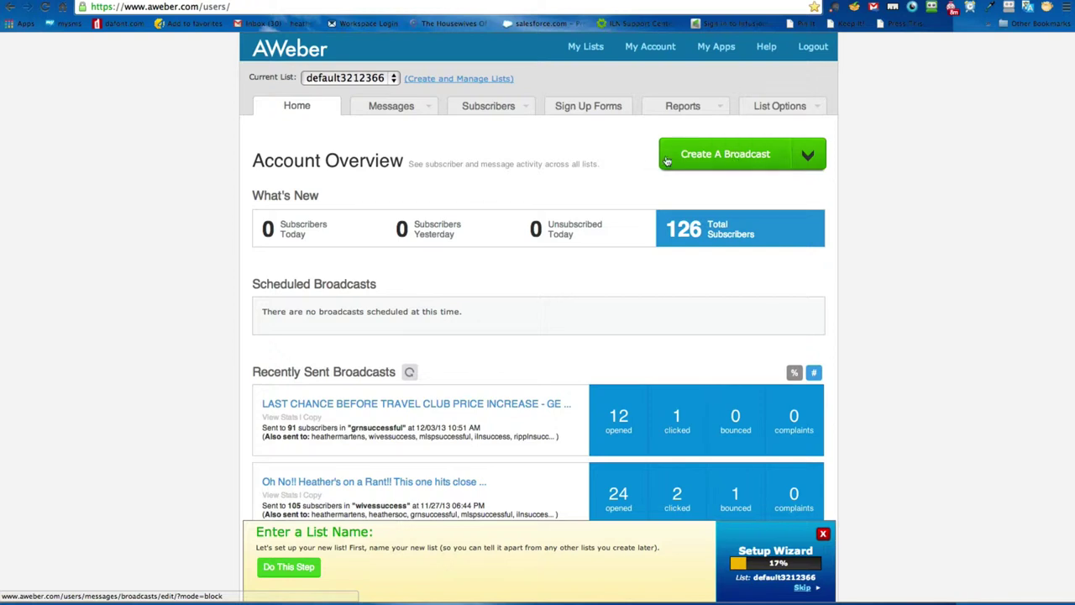
# Step: Create a new mailing list from Create and Manage Lists and bring up its Basic Settings
pyautogui.click(454, 81)
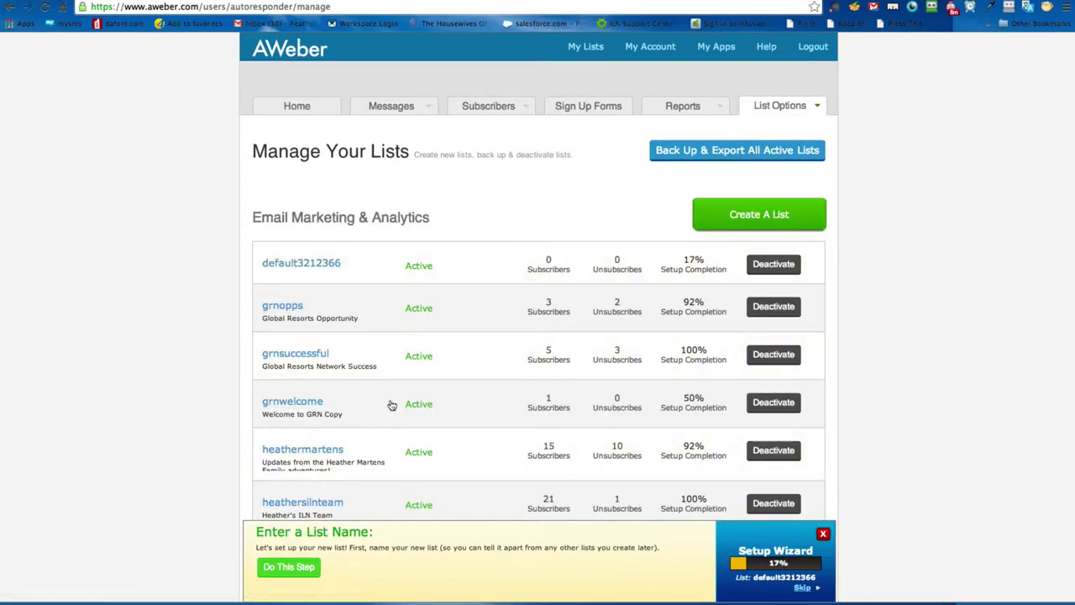
pyautogui.click(746, 210)
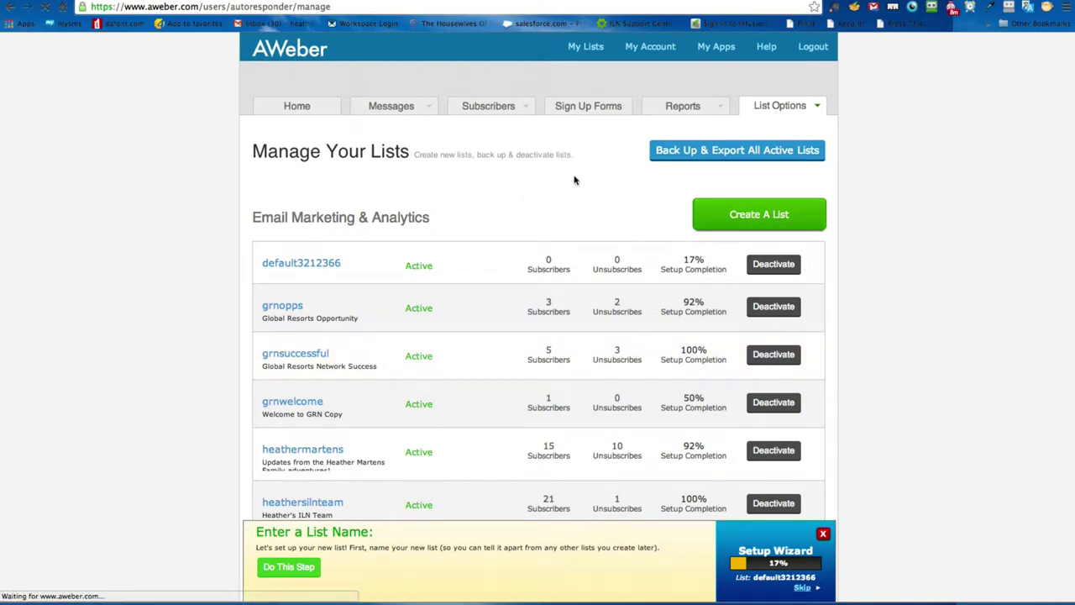
pyautogui.click(306, 385)
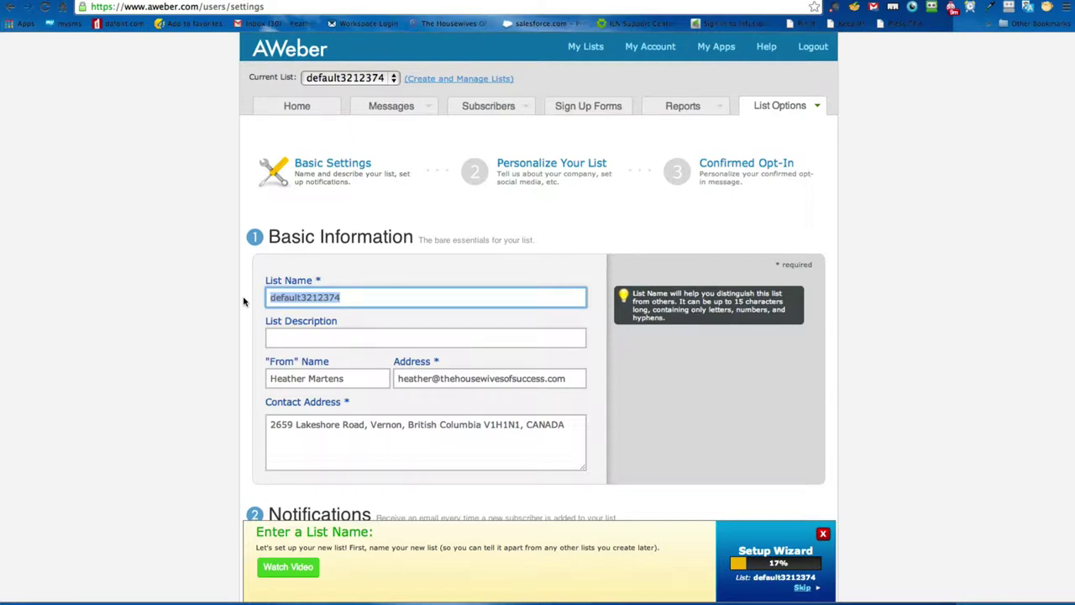
# Step: Change the list name to 'hmilnblog' so it is reported as available
pyautogui.write('heather')
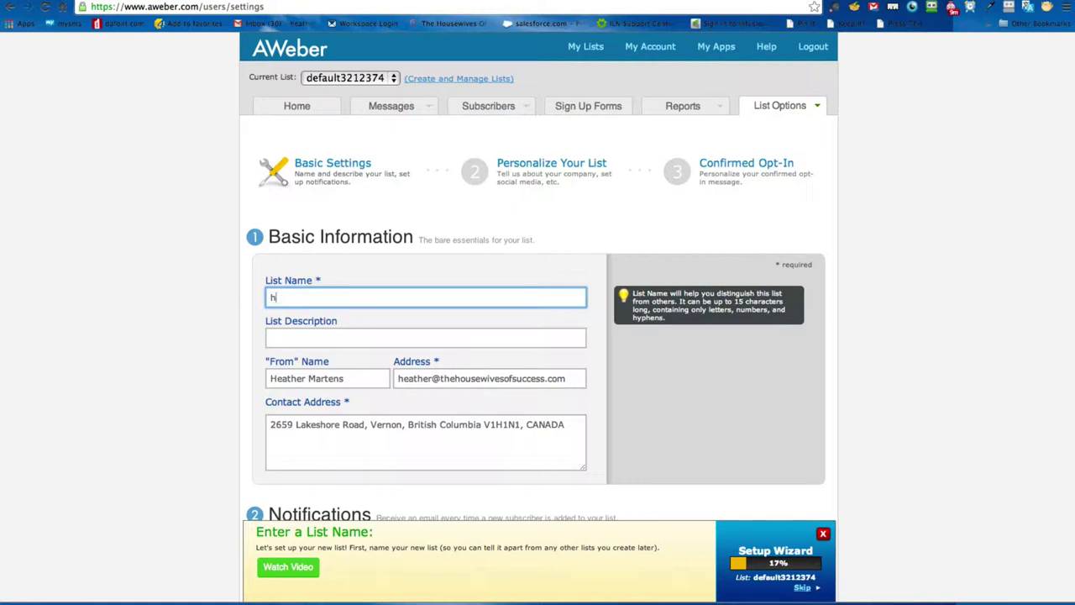
pyautogui.press('BackSpace')
pyautogui.press('BackSpace')
pyautogui.press('BackSpace')
pyautogui.press('BackSpace')
pyautogui.press('BackSpace')
pyautogui.press('BackSpace')
pyautogui.write('mblog')
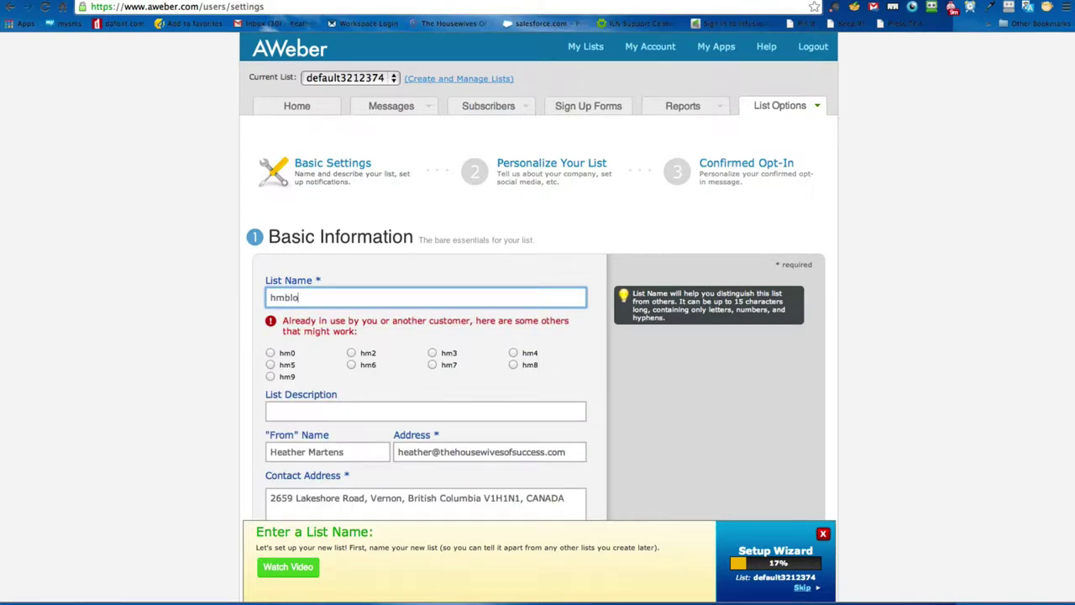
pyautogui.click(291, 297)
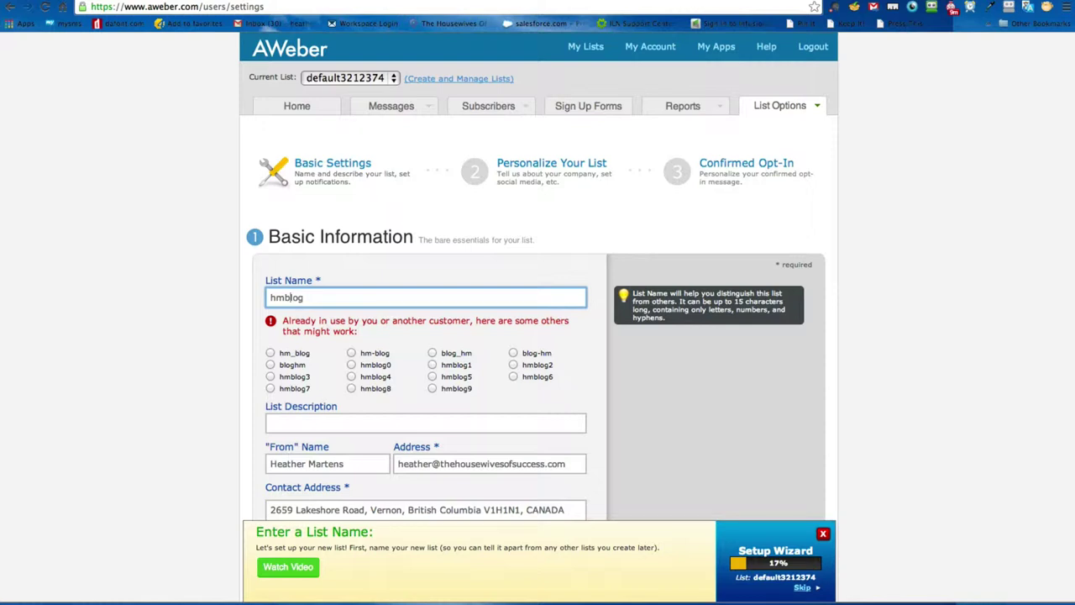
pyautogui.write('in')
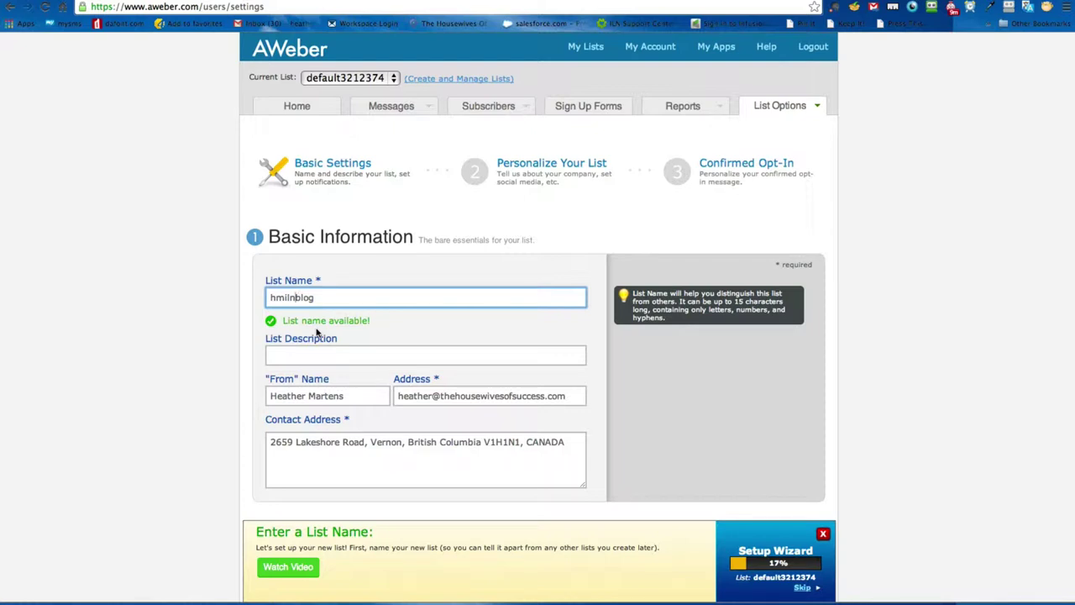
pyautogui.click(296, 352)
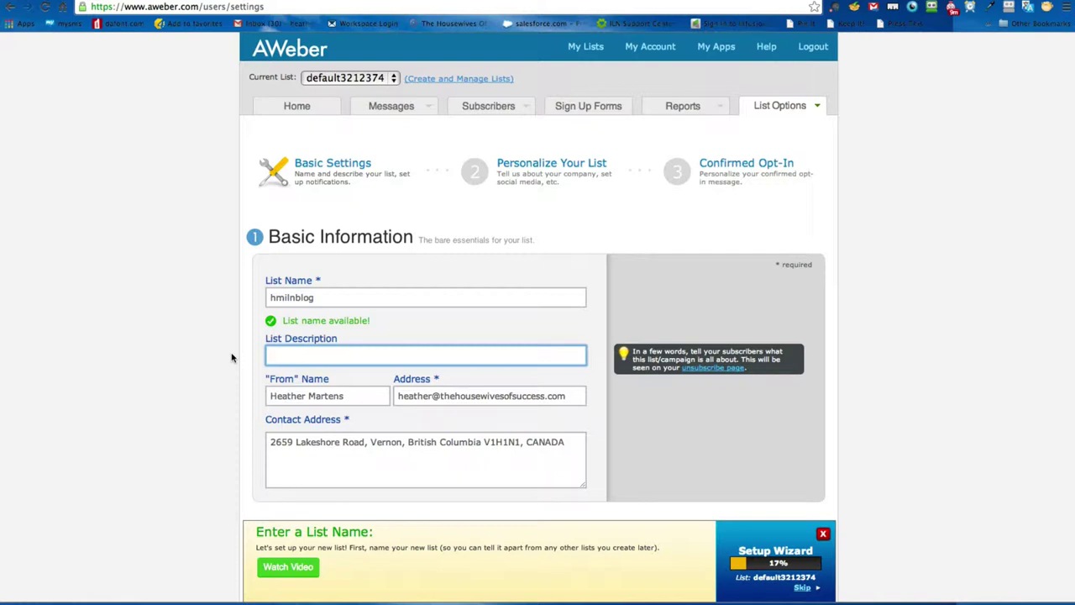
# Step: Enter a list description of the owner's full name followed by 'ILN Blog'
pyautogui.write('Heather Martens ILN Blog')
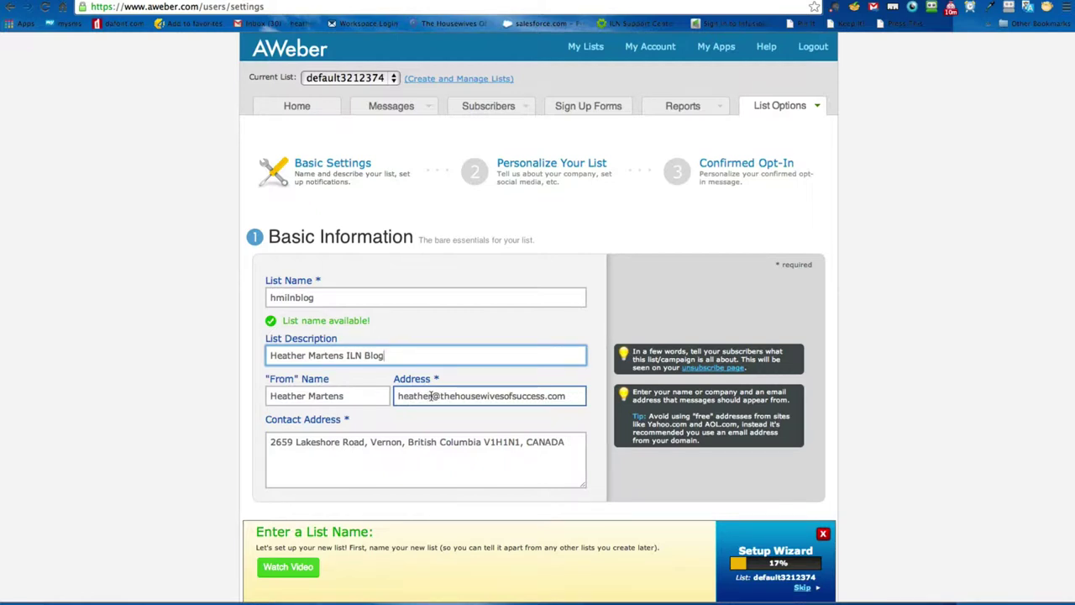
# Step: Check the sender e-mail and contact postal address, leaving both unchanged
pyautogui.moveTo(432, 396); pyautogui.dragTo(576, 395)
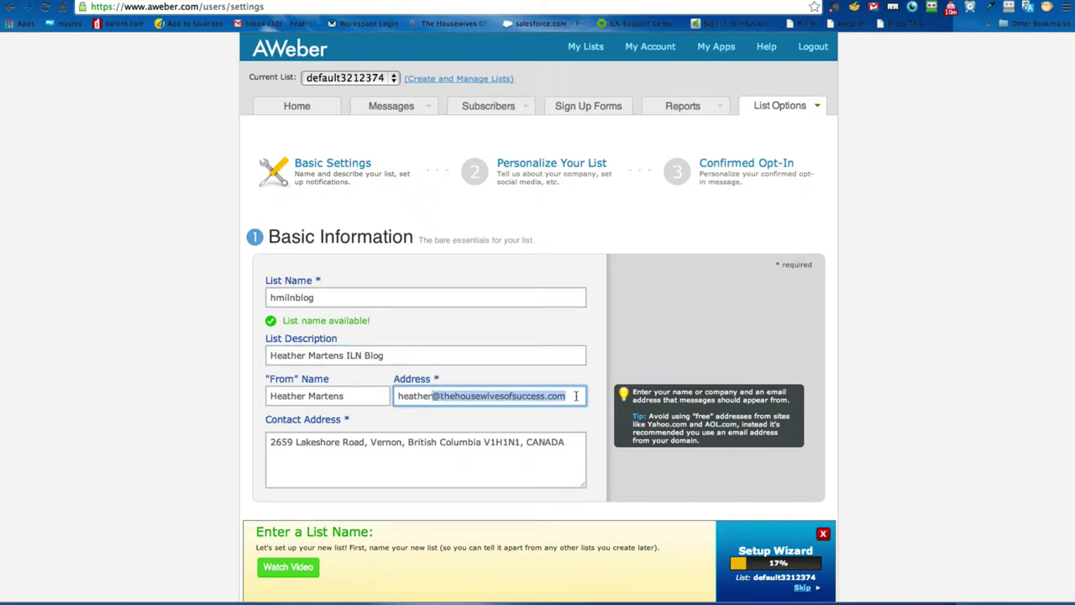
pyautogui.click(570, 396)
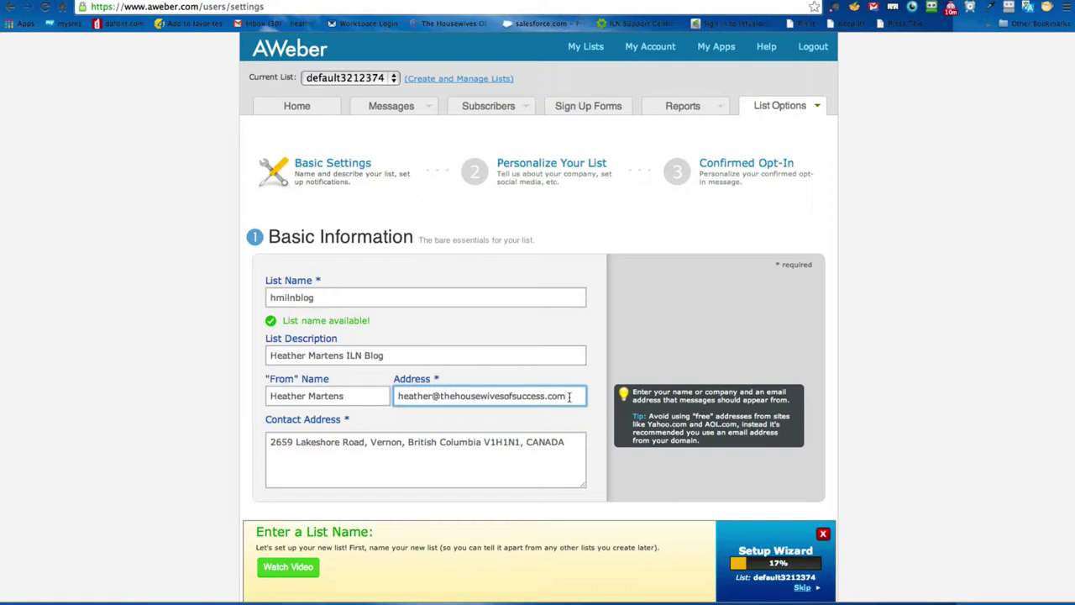
pyautogui.click(554, 437)
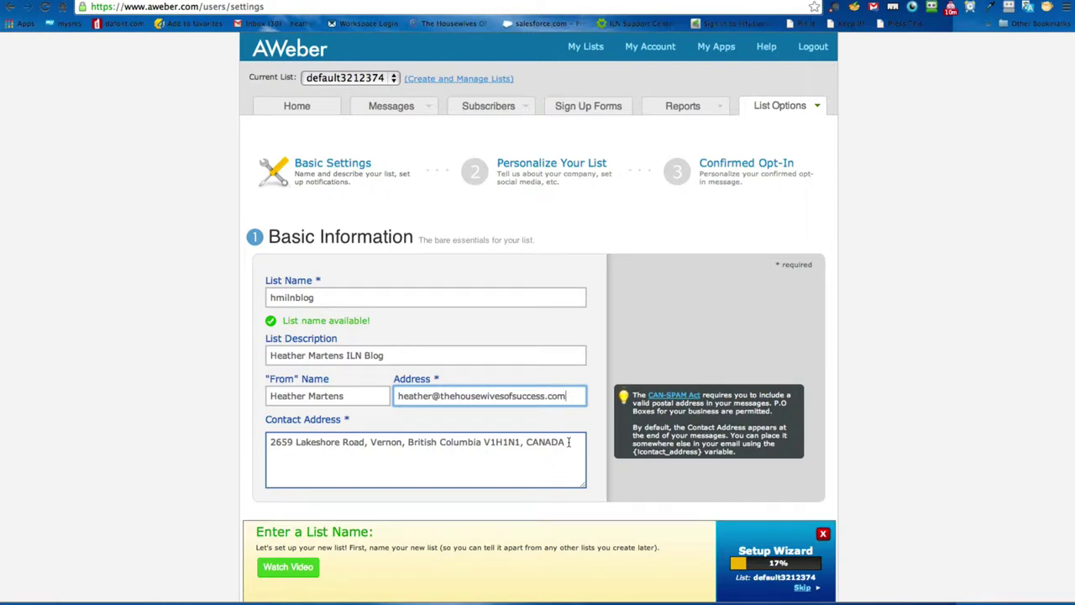
pyautogui.moveTo(569, 442); pyautogui.dragTo(242, 443)
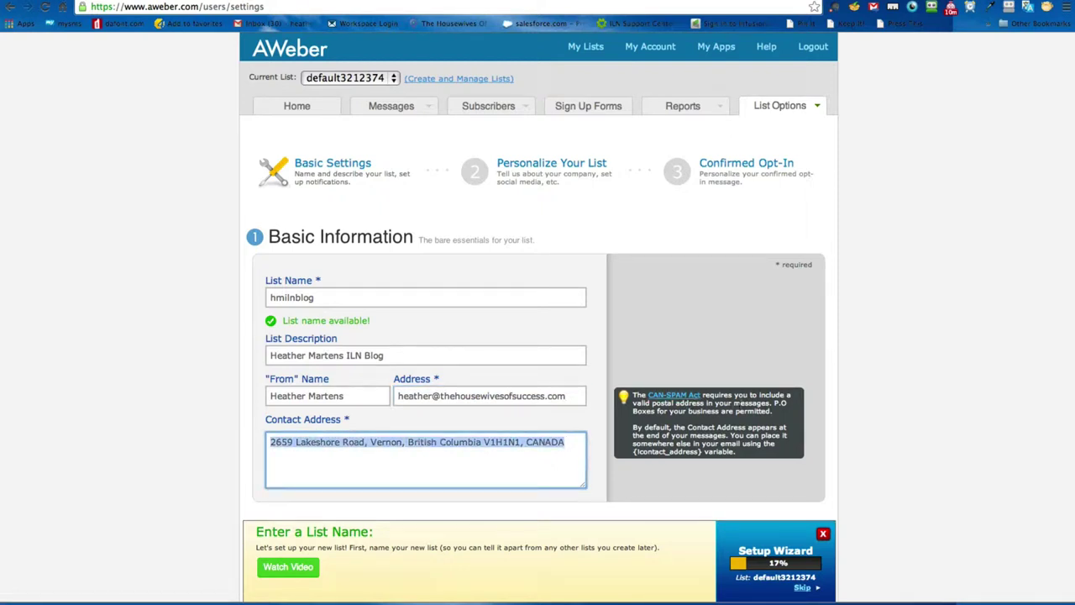
pyautogui.moveTo(774, 403); pyautogui.dragTo(773, 412)
pyautogui.click(492, 444)
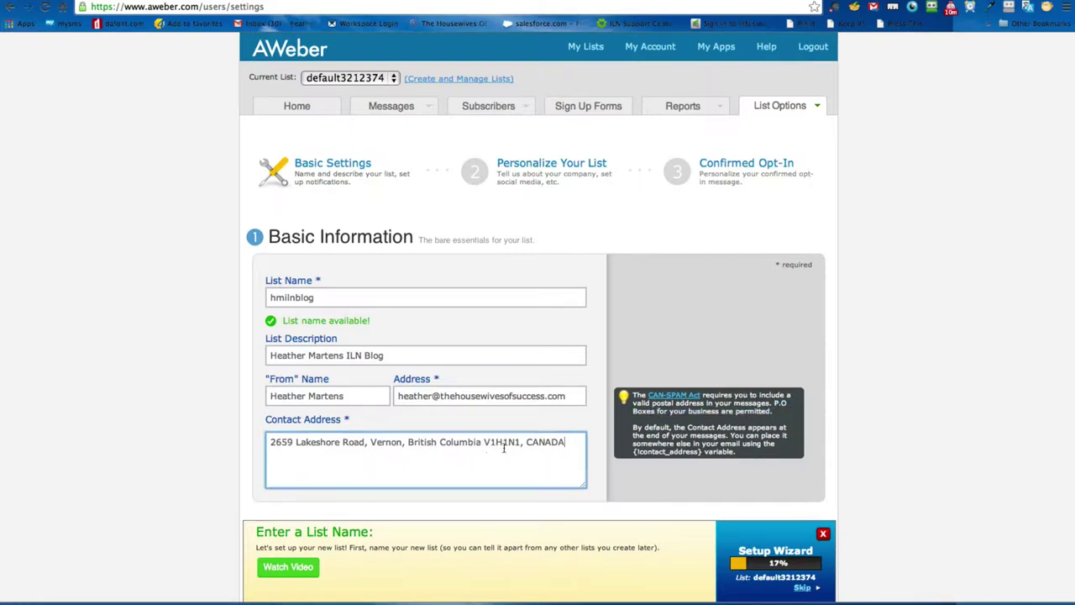
pyautogui.click(562, 445)
pyautogui.scroll(-1, 260, 448)
# Step: Add a notification recipient named hmilnblog using the owner's suggested e-mail address
pyautogui.scroll(-7, 261, 448)
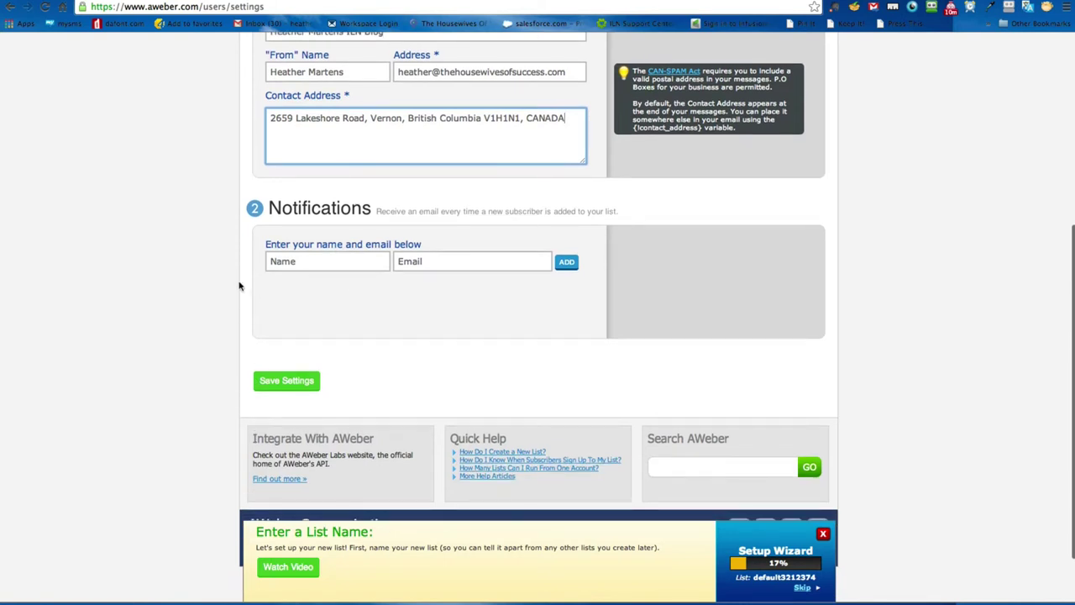
pyautogui.click(300, 263)
pyautogui.click(315, 260)
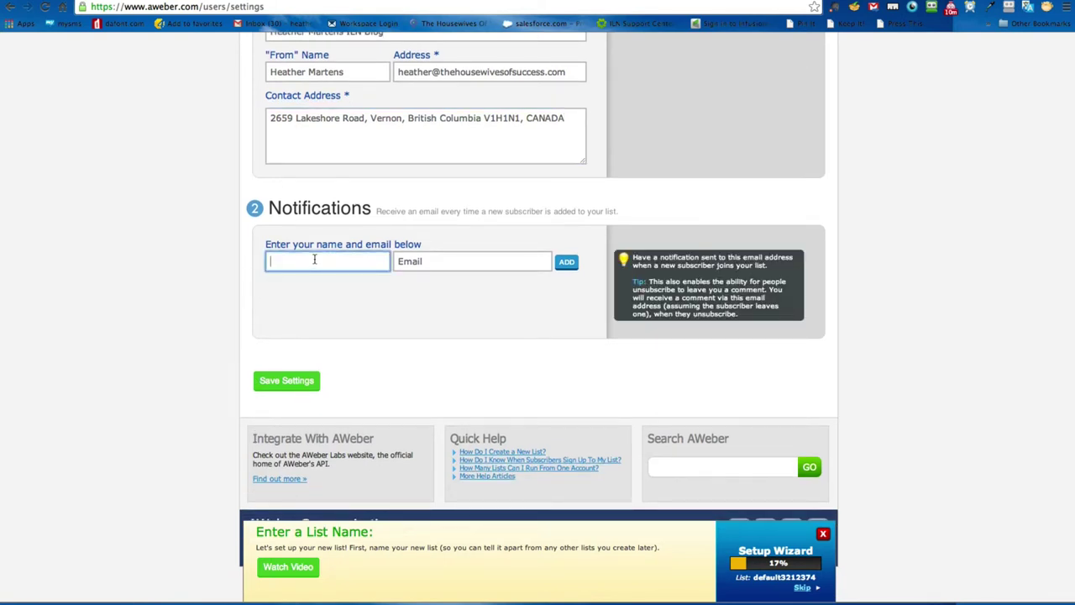
pyautogui.write('h')
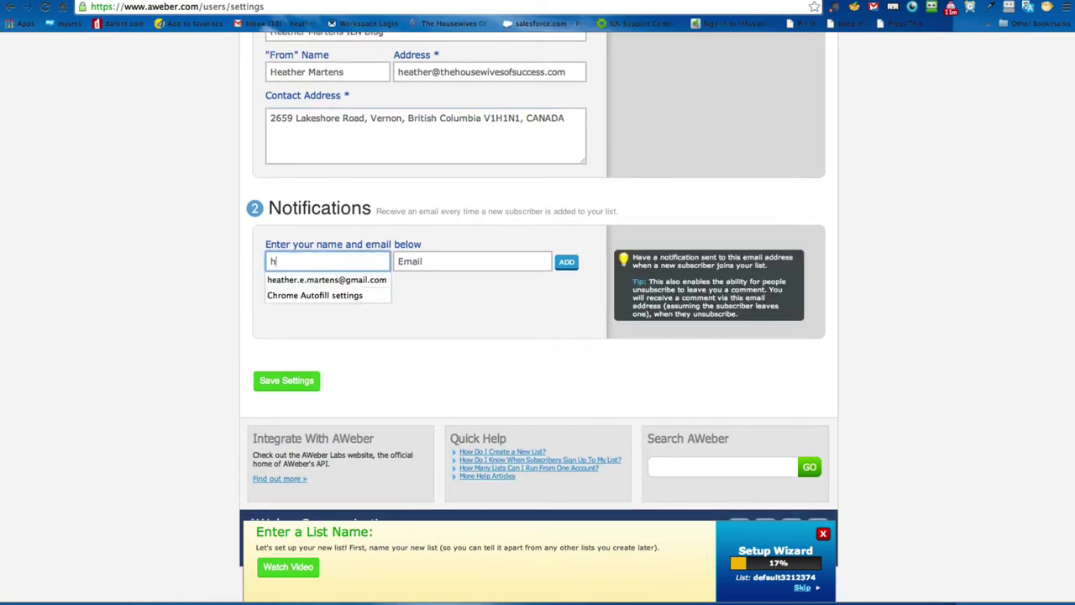
pyautogui.write('eather')
pyautogui.doubleClick(287, 258)
pyautogui.scroll(3, 234, 258)
pyautogui.moveTo(322, 122); pyautogui.dragTo(213, 115)
pyautogui.hotkey('ctrl', 'c')
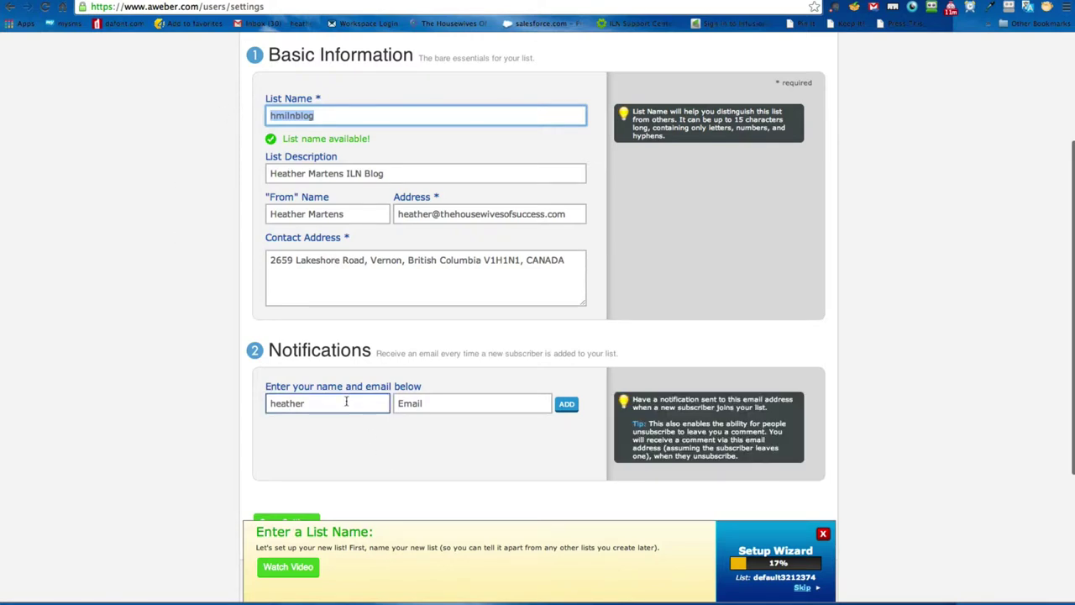
pyautogui.doubleClick(344, 402)
pyautogui.hotkey('ctrl', 'v')
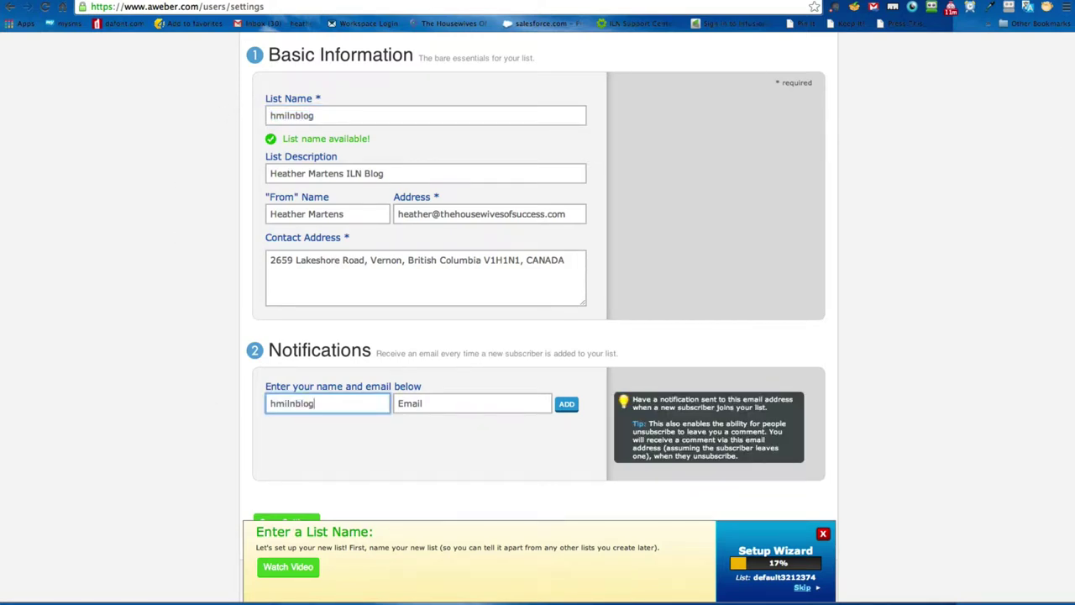
pyautogui.click(448, 403)
pyautogui.write('hea')
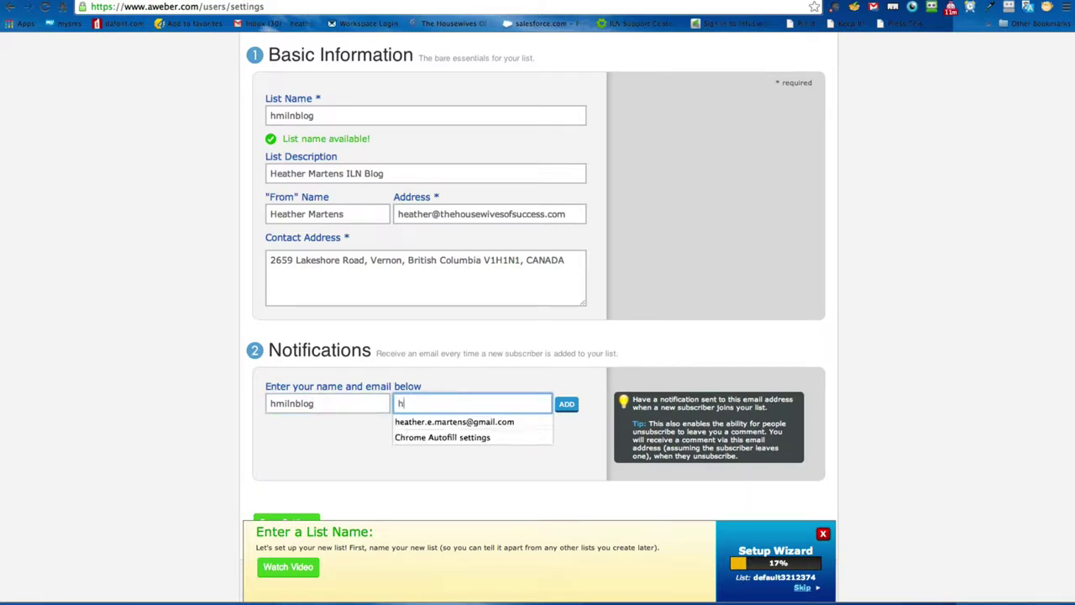
pyautogui.click(504, 422)
pyautogui.click(387, 440)
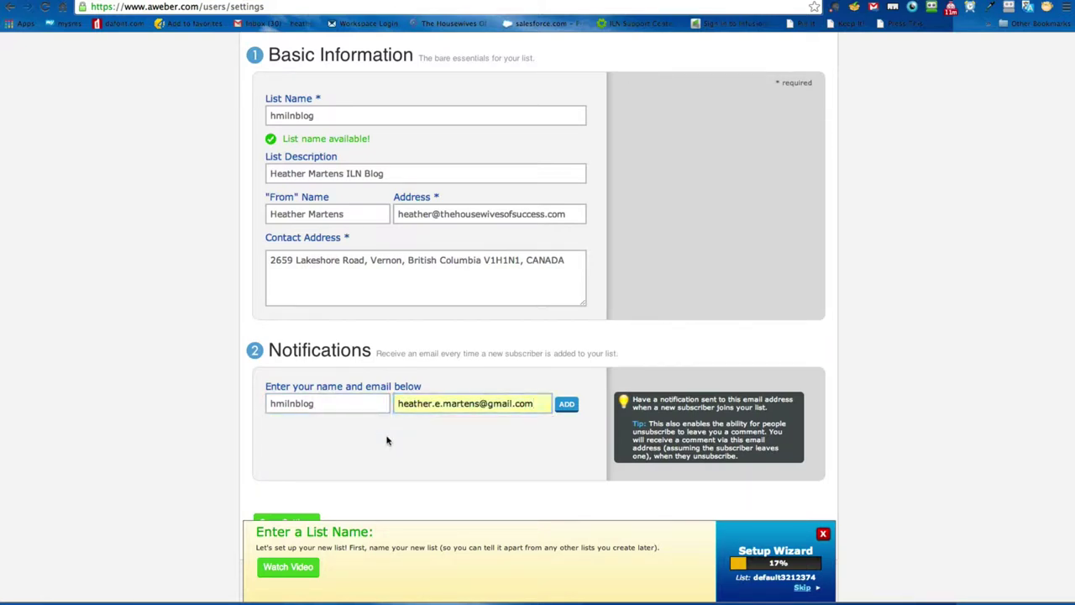
pyautogui.click(562, 407)
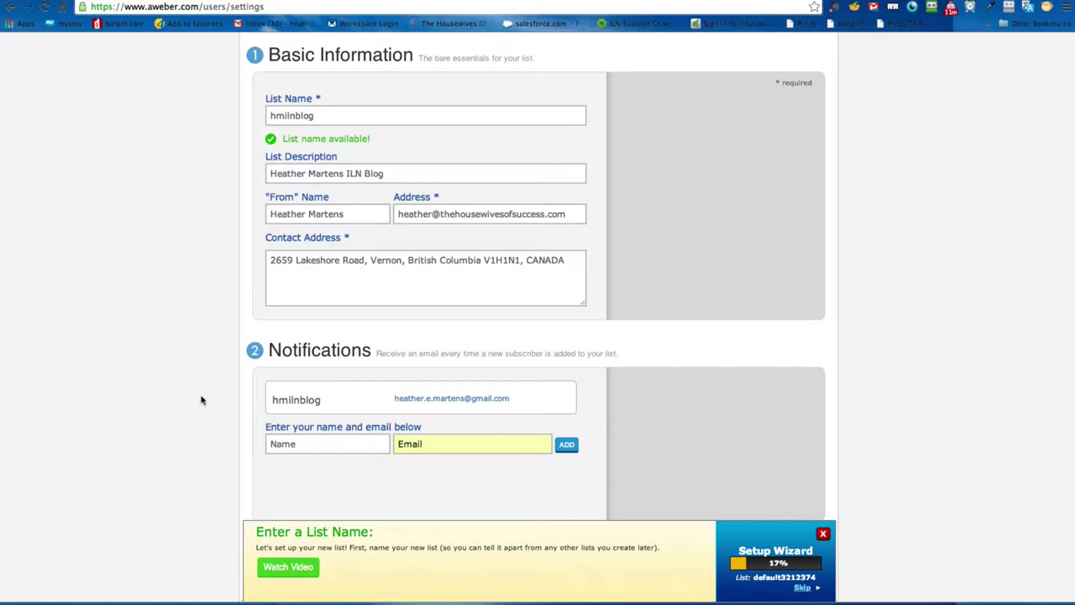
# Step: Leave the sender address as is and save the basic list settings
pyautogui.click(384, 252)
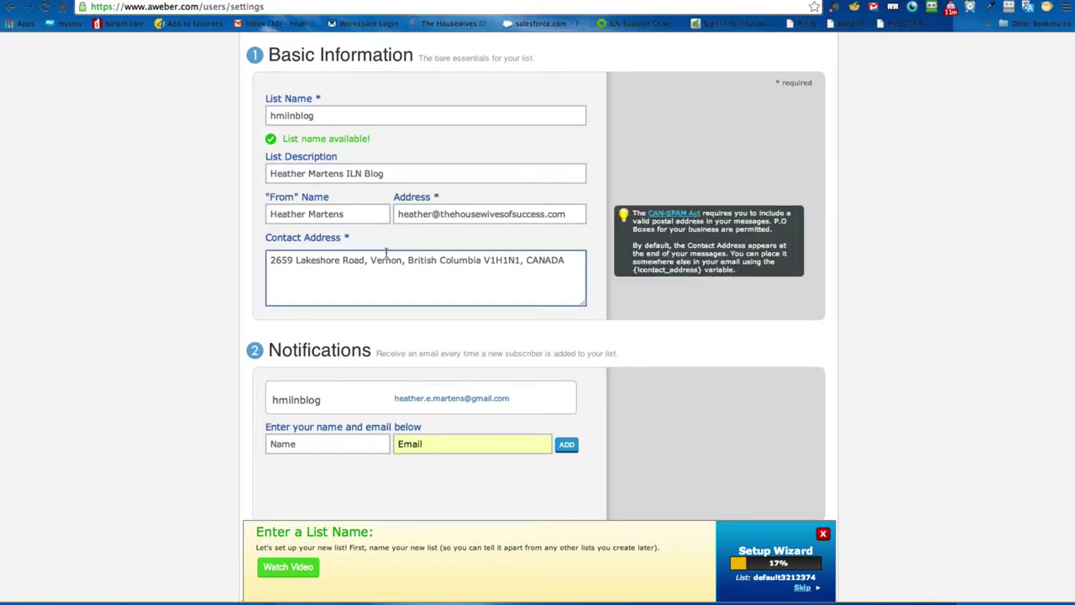
pyautogui.click(426, 213)
pyautogui.moveTo(434, 213); pyautogui.dragTo(585, 214)
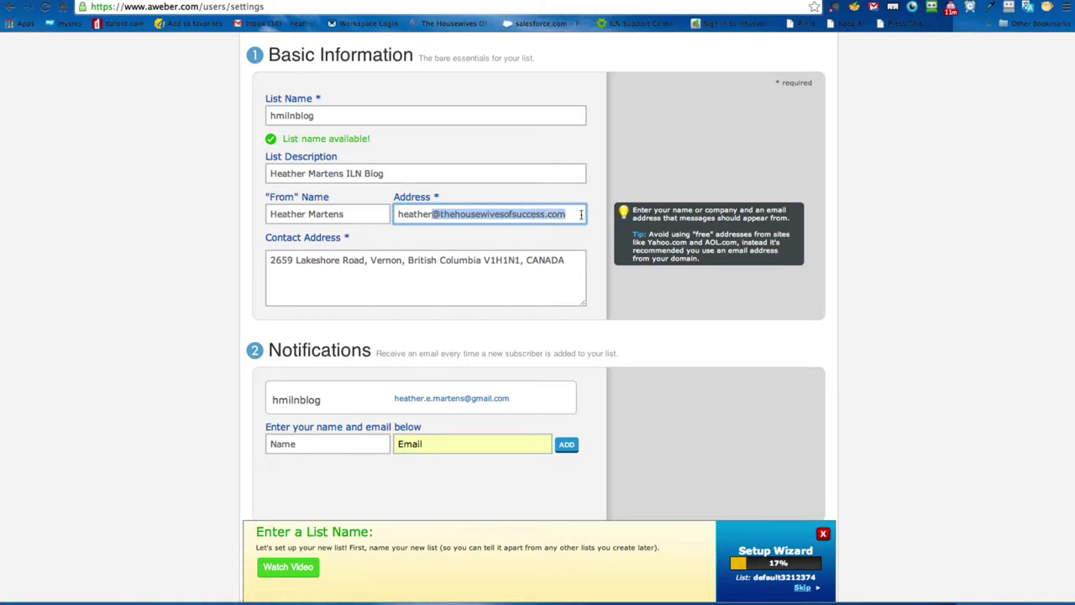
pyautogui.click(194, 349)
pyautogui.scroll(-5, 194, 350)
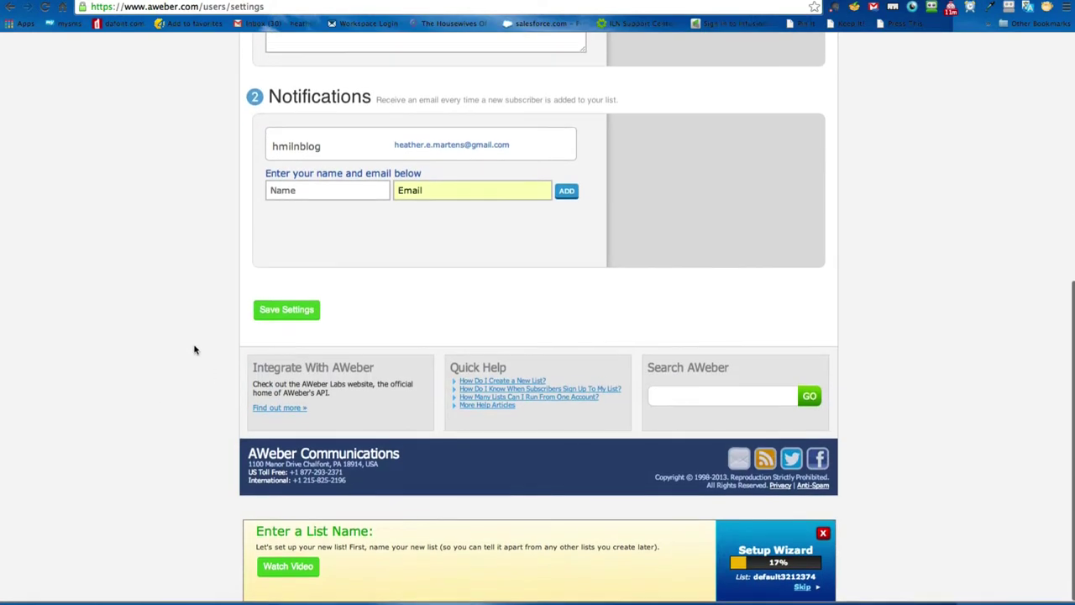
pyautogui.press('Return')
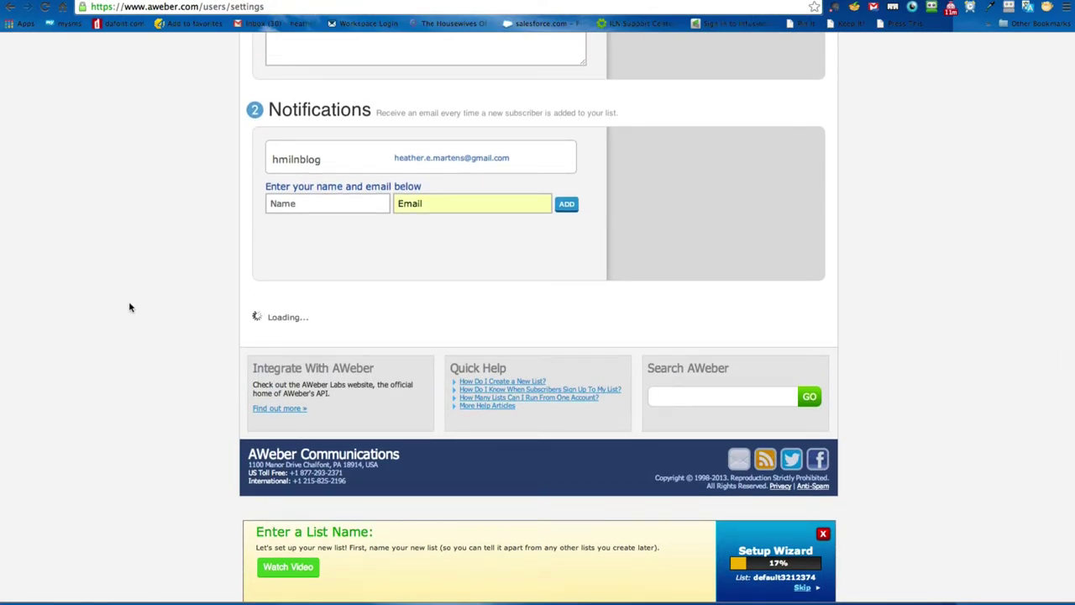
pyautogui.scroll(5, 130, 303)
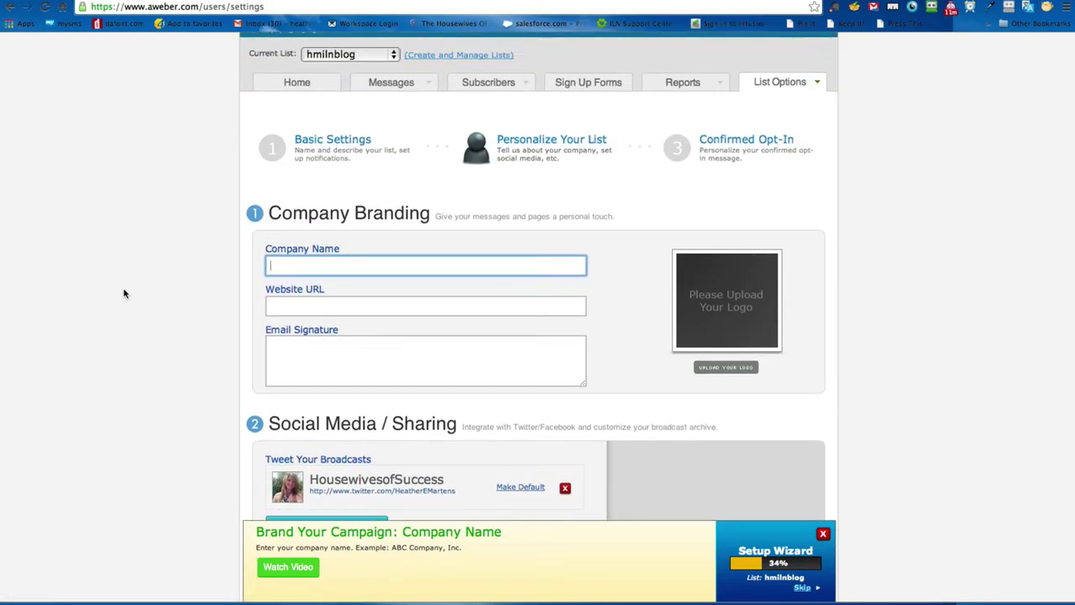
# Step: Enter the owner's name as company name and paste the blog's home URL as website
pyautogui.write('Heather Martens')
pyautogui.click(332, 304)
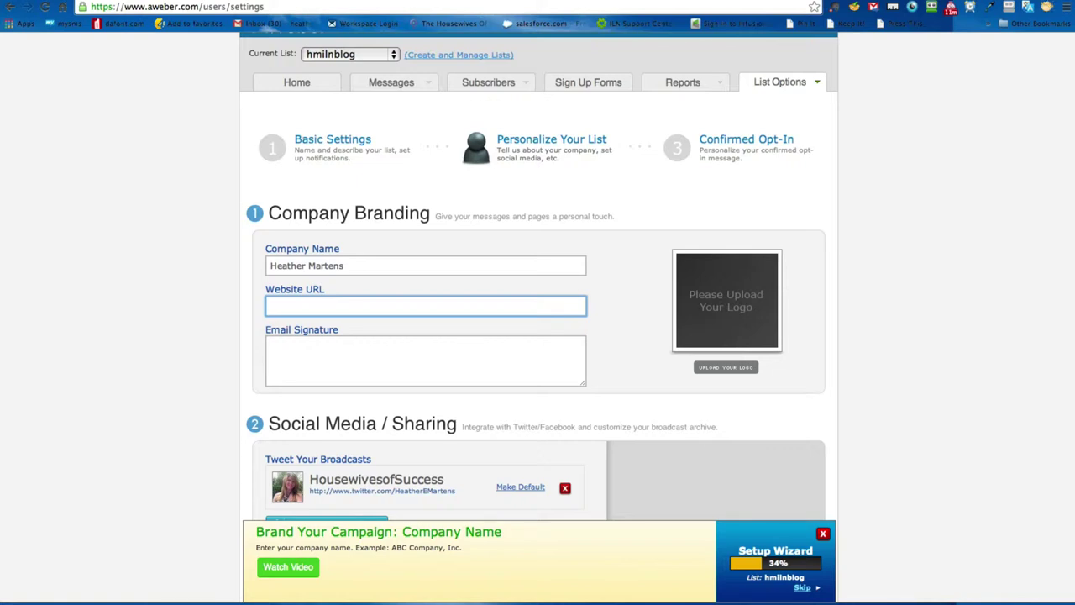
pyautogui.press('super+t')
pyautogui.write('heather')
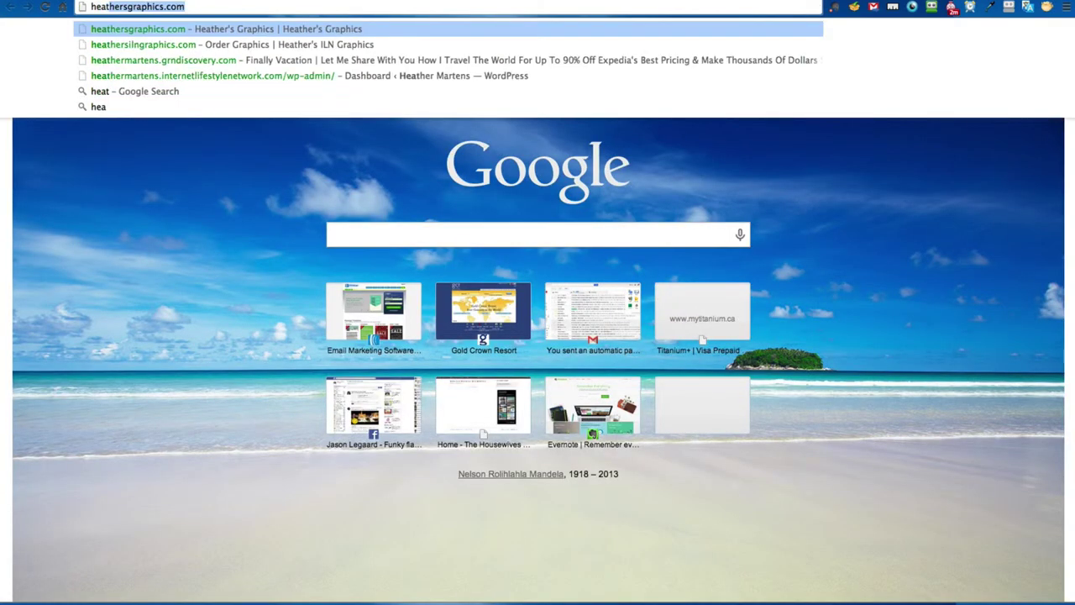
pyautogui.write('ma')
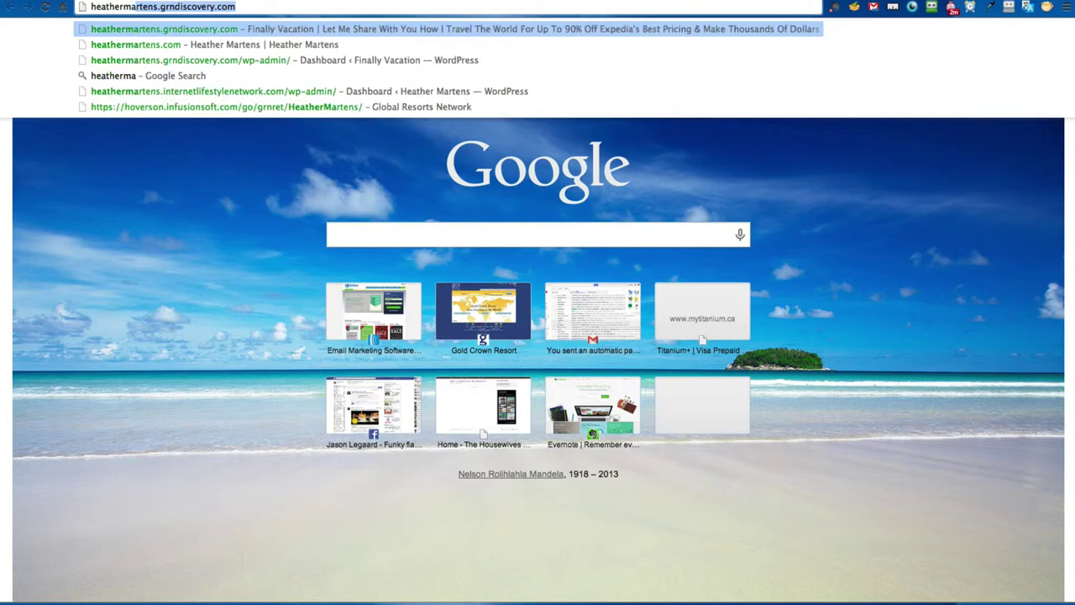
pyautogui.click(420, 47)
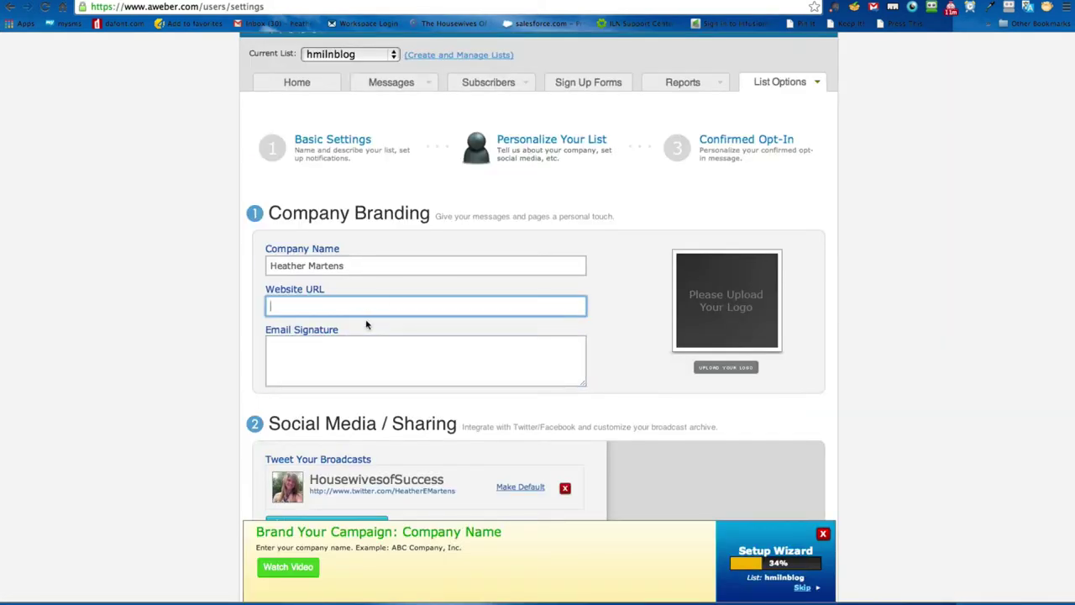
pyautogui.write('http://heathermartens.com/')
# Step: Write the email signature 'Cheers!' with the sender's first name on the next line
pyautogui.click(379, 347)
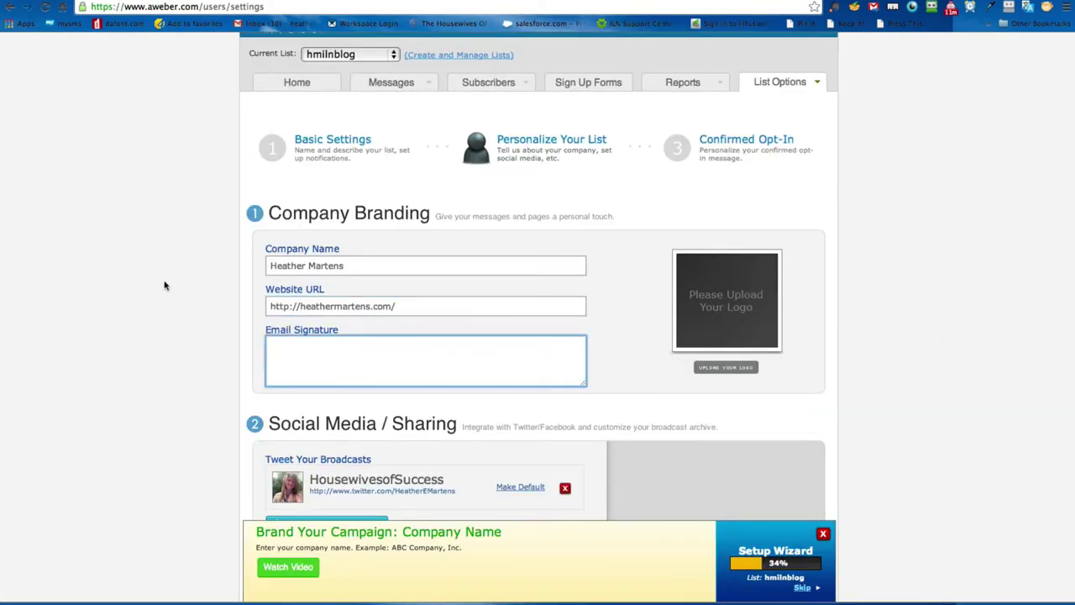
pyautogui.write('Cher')
pyautogui.press('BackSpace')
pyautogui.write('ers!')
pyautogui.press('Return')
pyautogui.write('~Heatehr')
pyautogui.press('BackSpace')
pyautogui.press('BackSpace')
pyautogui.press('BackSpace')
pyautogui.write('her')
pyautogui.press('Return')
pyautogui.write('250*')
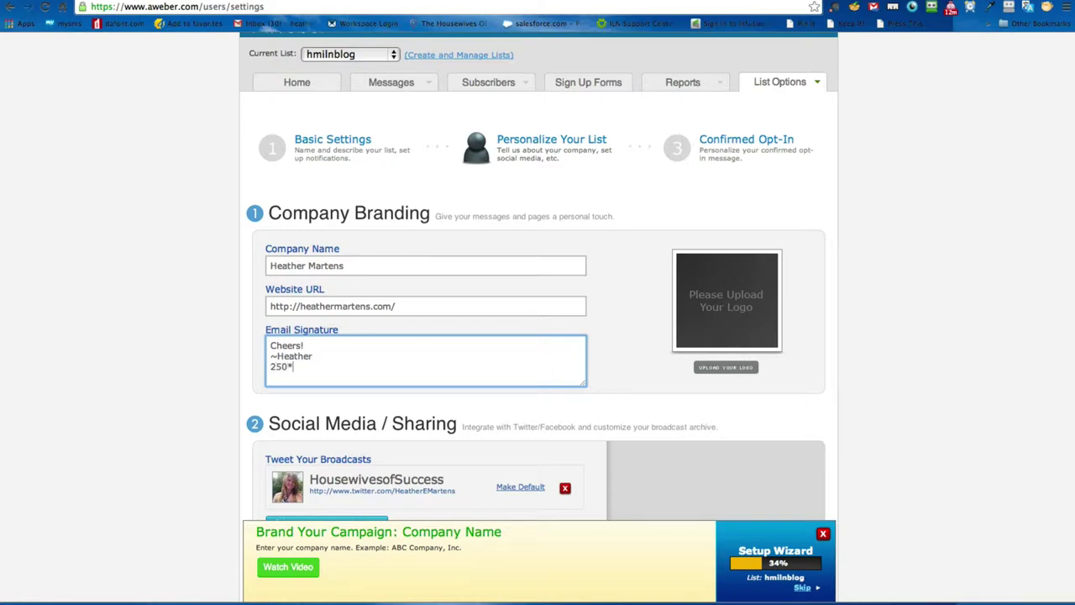
pyautogui.press('BackSpace')
pyautogui.moveTo(291, 367); pyautogui.dragTo(220, 371)
pyautogui.press('BackSpace')
pyautogui.click(739, 368)
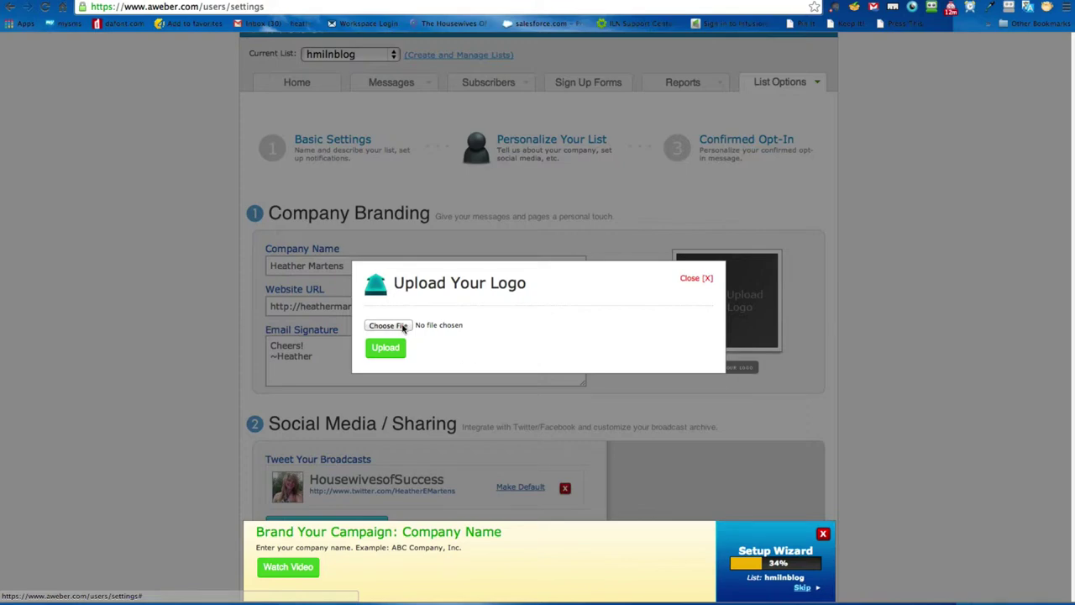
pyautogui.click(388, 326)
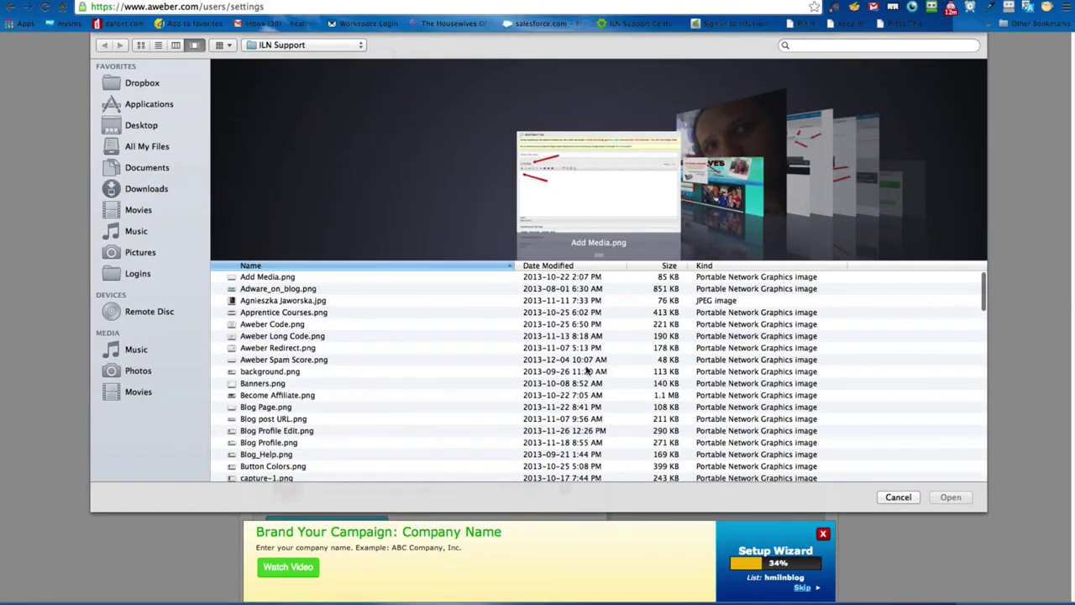
pyautogui.click(907, 498)
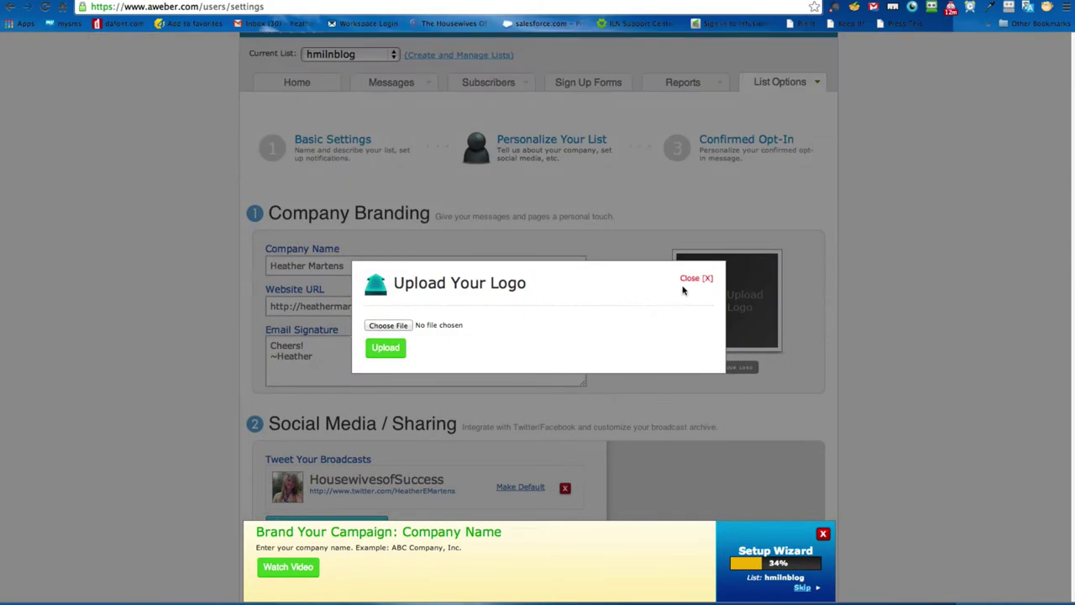
pyautogui.click(697, 278)
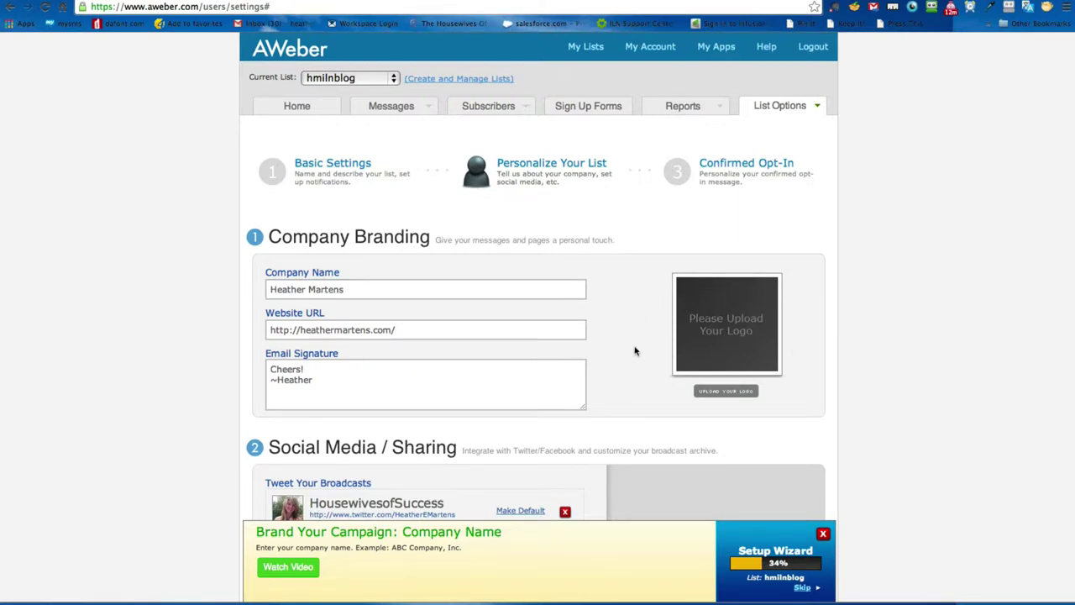
# Step: Save the Personalize Your List settings to advance to the Confirmed Opt-In message step
pyautogui.scroll(-3, 636, 351)
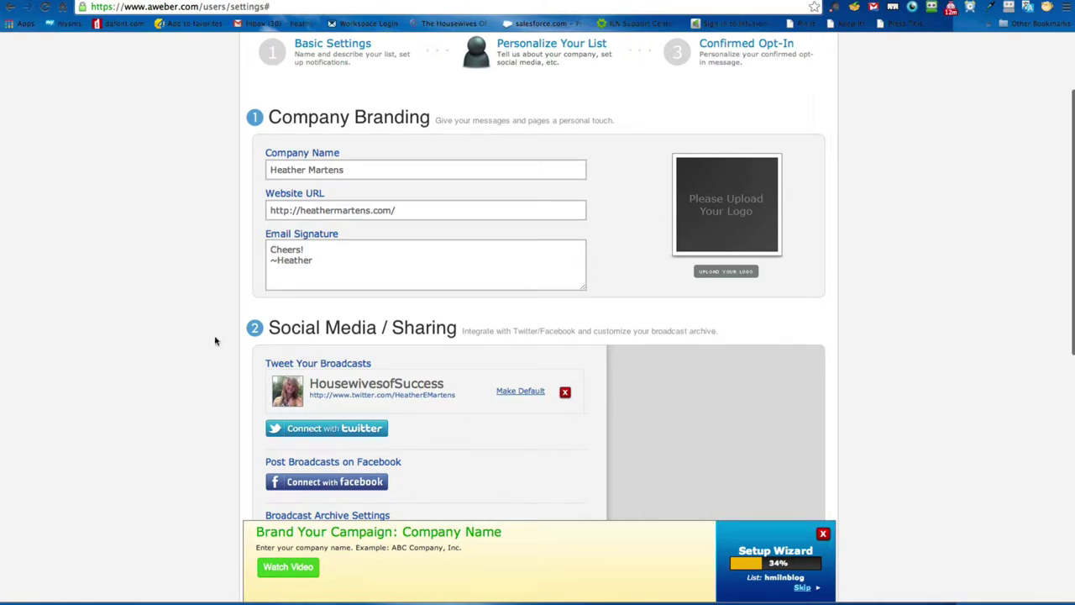
pyautogui.scroll(-3, 193, 330)
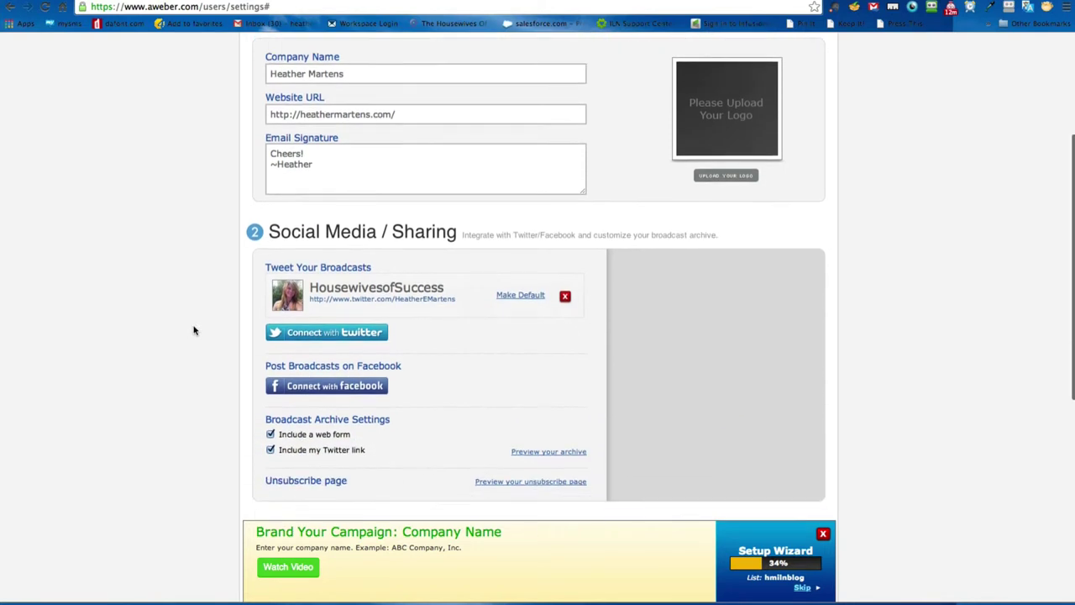
pyautogui.scroll(-1, 194, 331)
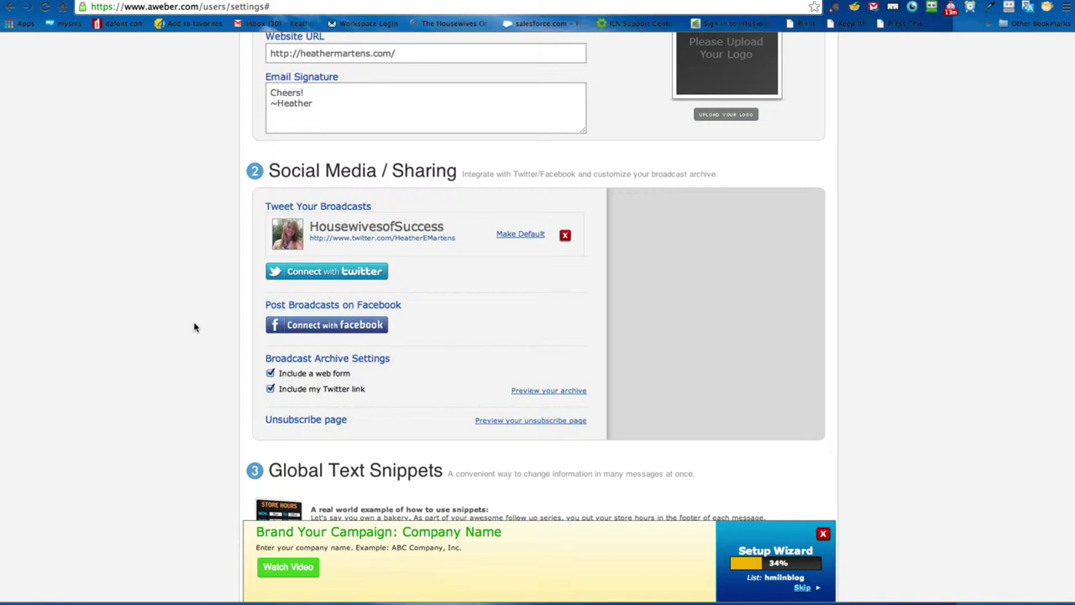
pyautogui.scroll(-3, 197, 328)
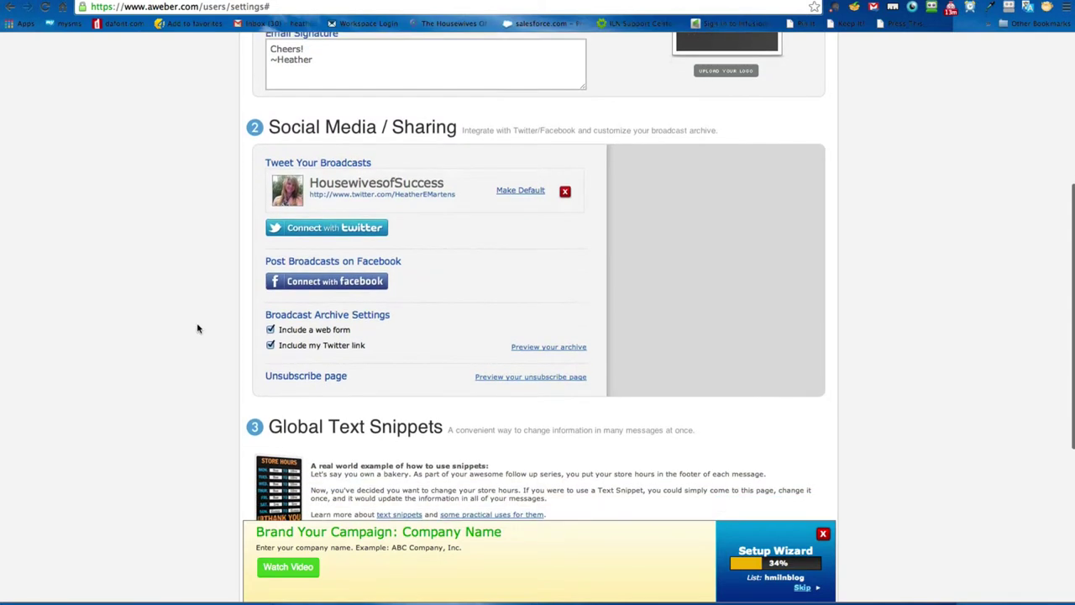
pyautogui.scroll(-3, 197, 329)
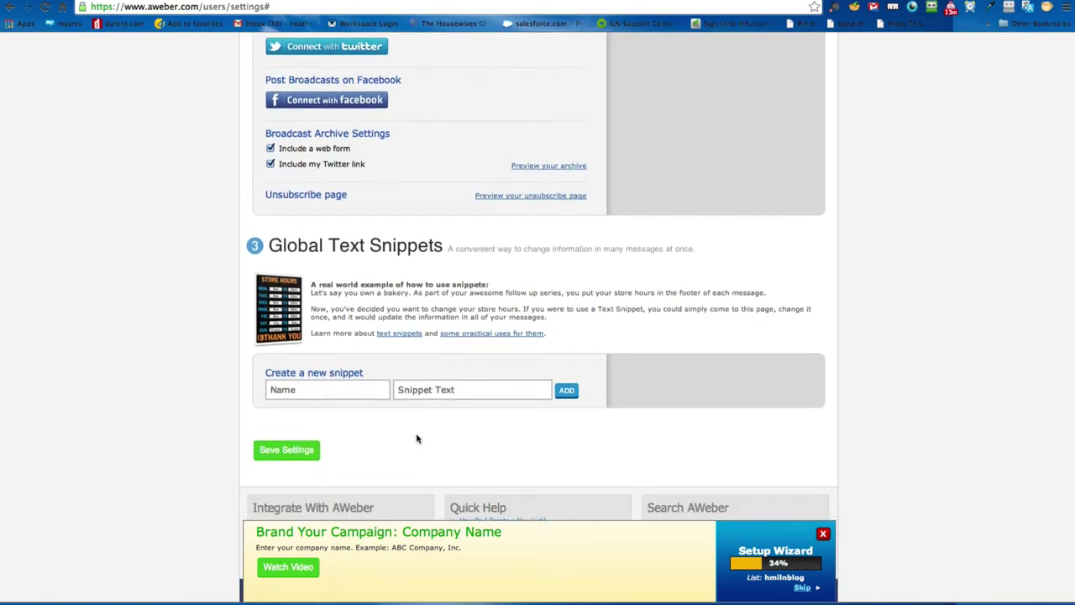
pyautogui.click(287, 454)
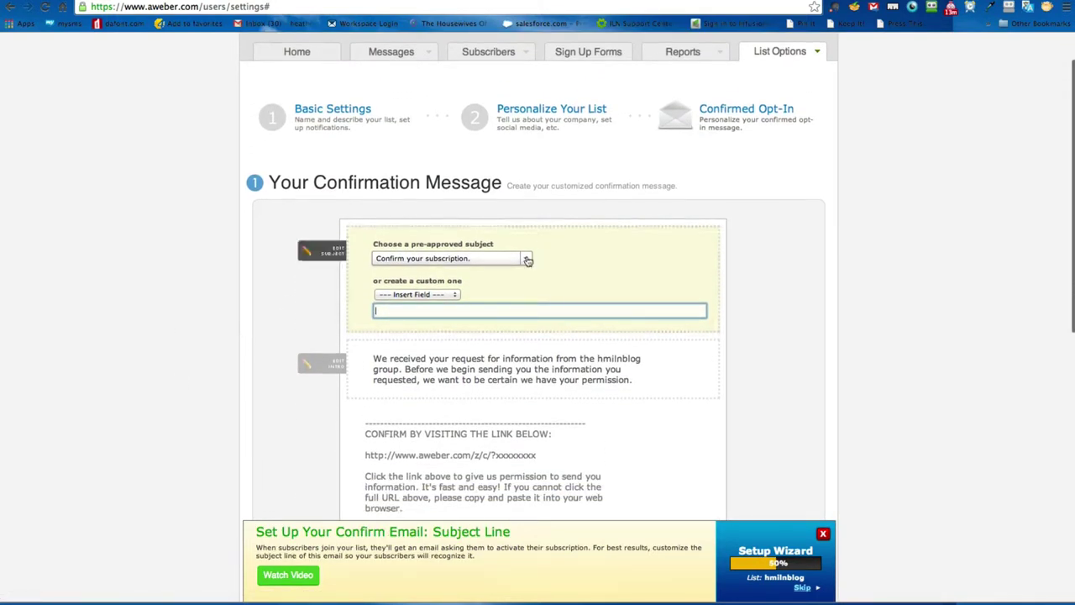
# Step: Choose '{!firstname_fix} Confirm your subscription' from the pre-approved confirmation subjects
pyautogui.click(526, 259)
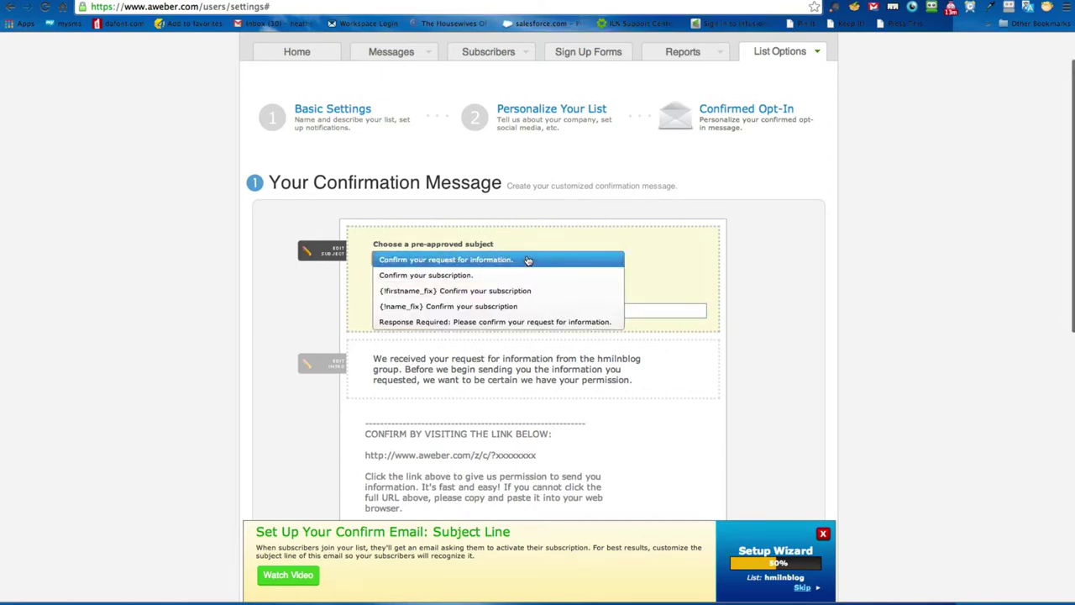
pyautogui.click(373, 275)
pyautogui.click(266, 292)
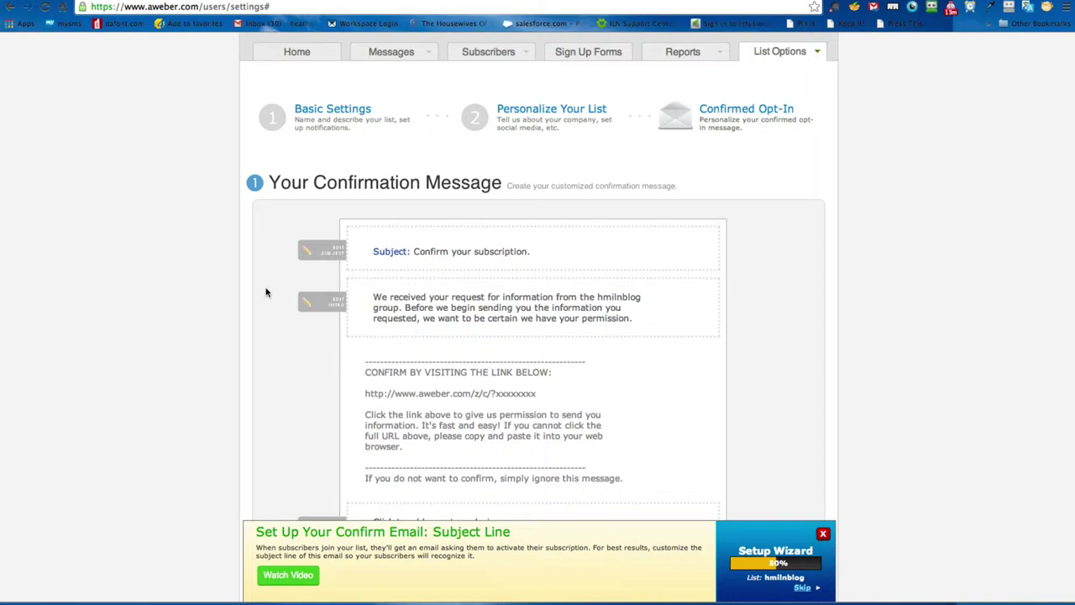
pyautogui.click(498, 253)
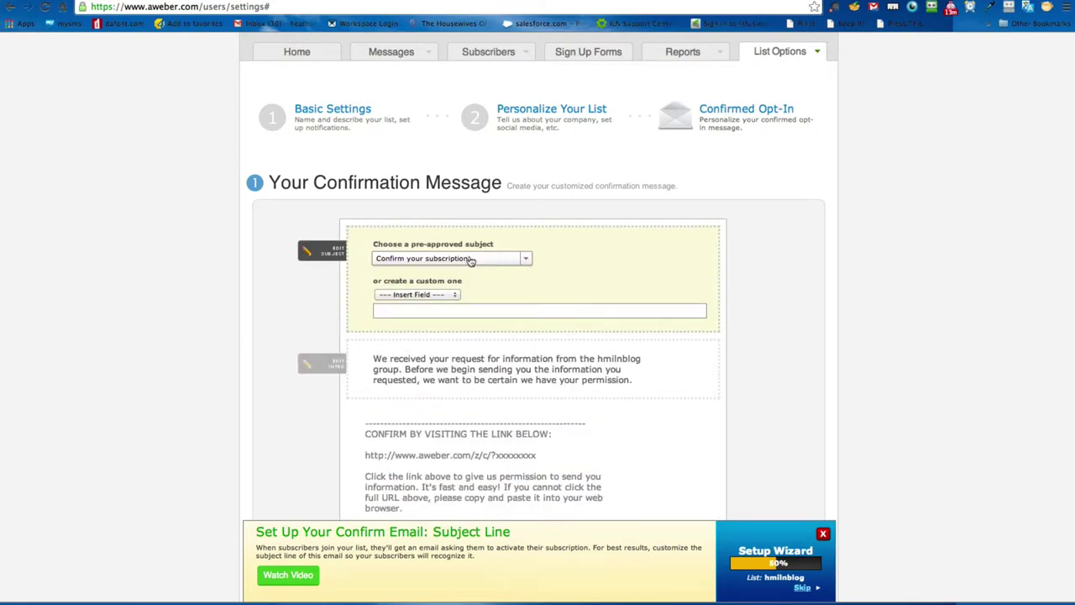
pyautogui.click(487, 260)
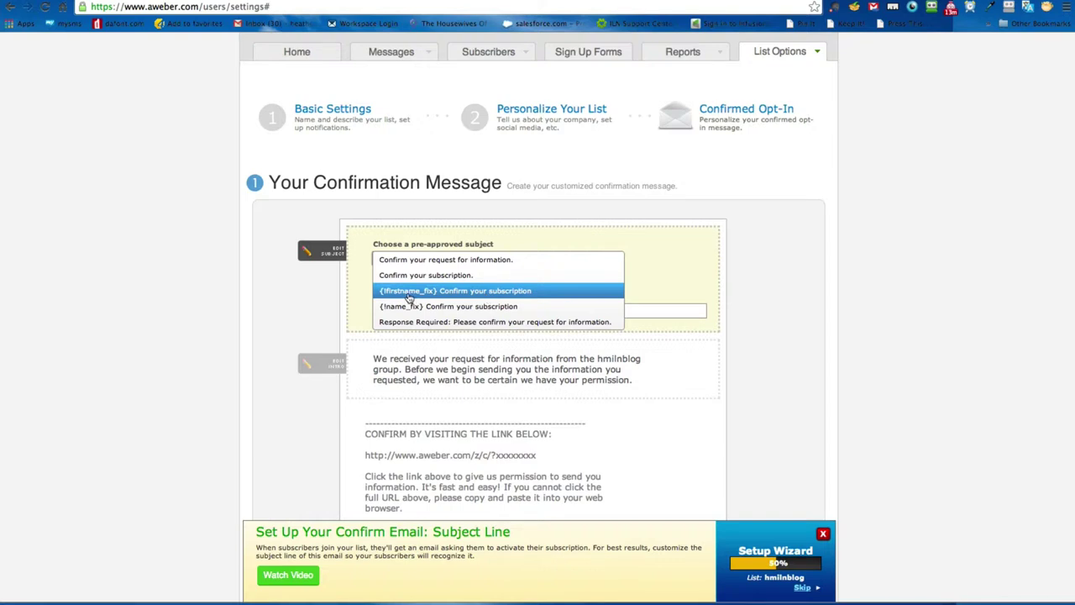
pyautogui.click(409, 292)
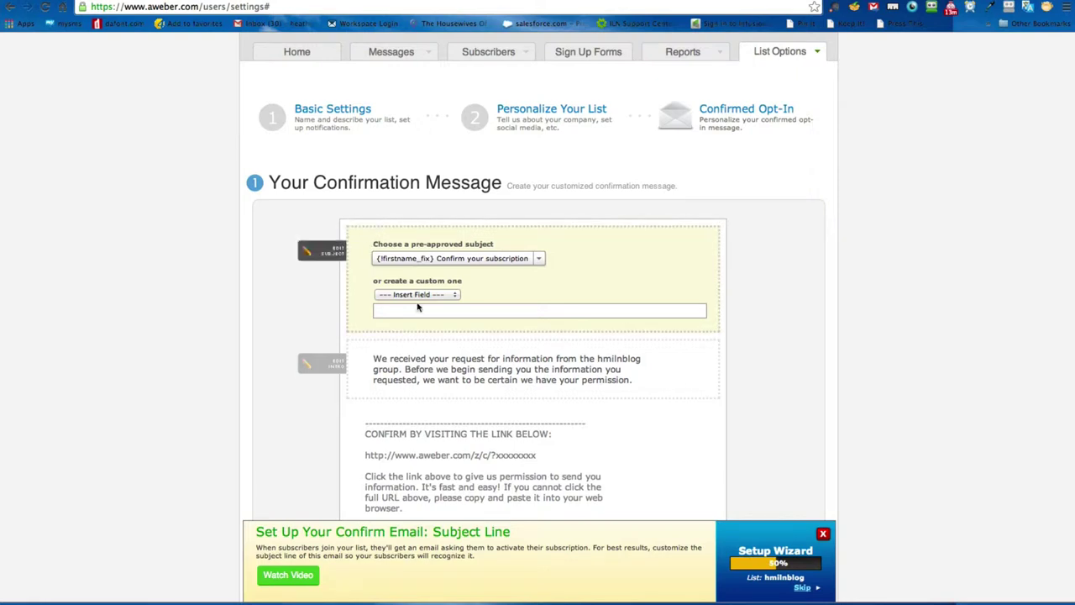
pyautogui.click(391, 297)
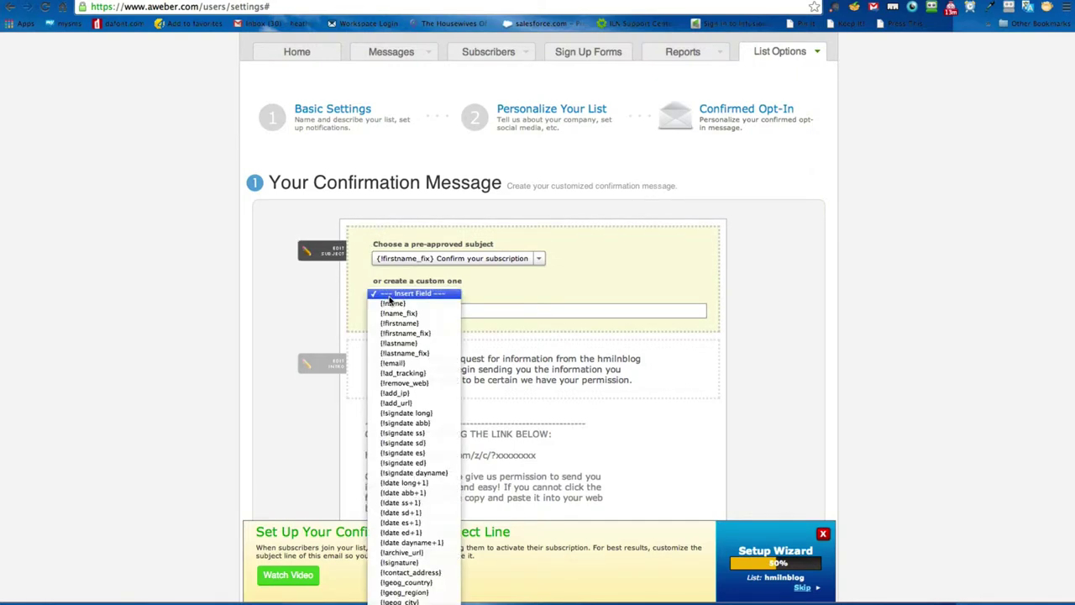
# Step: Discard a trial {!email} custom subject and select '{!name_fix} Confirm your subscription' instead
pyautogui.click(542, 291)
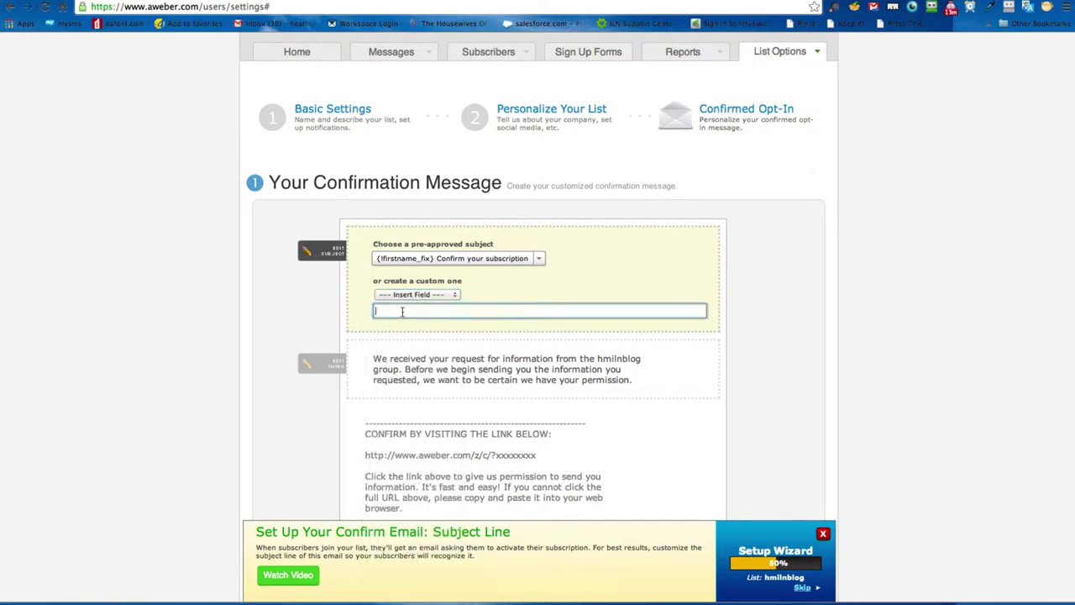
pyautogui.click(415, 294)
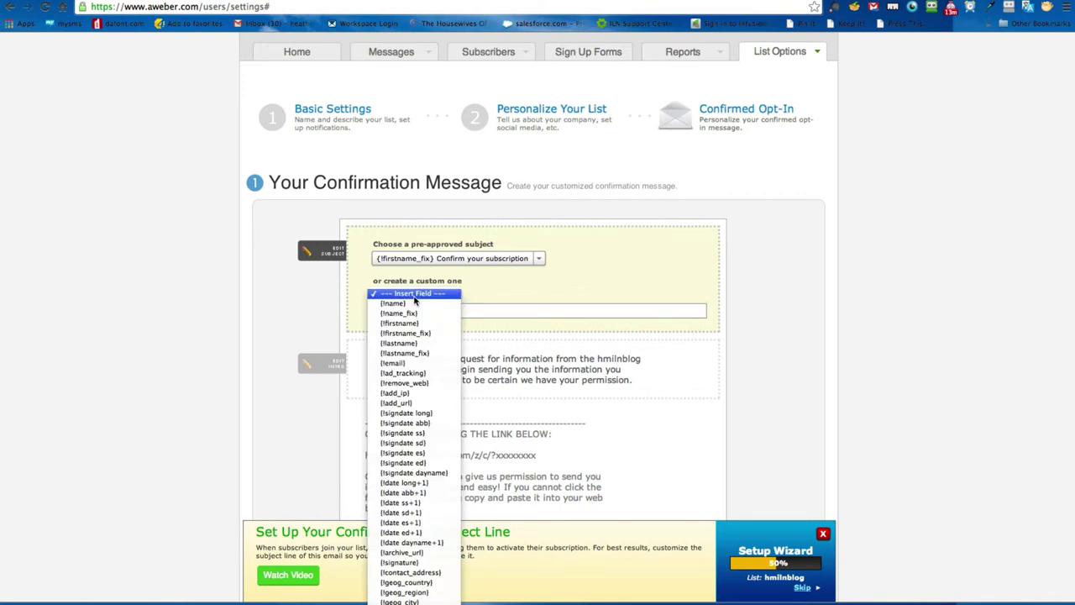
pyautogui.click(435, 365)
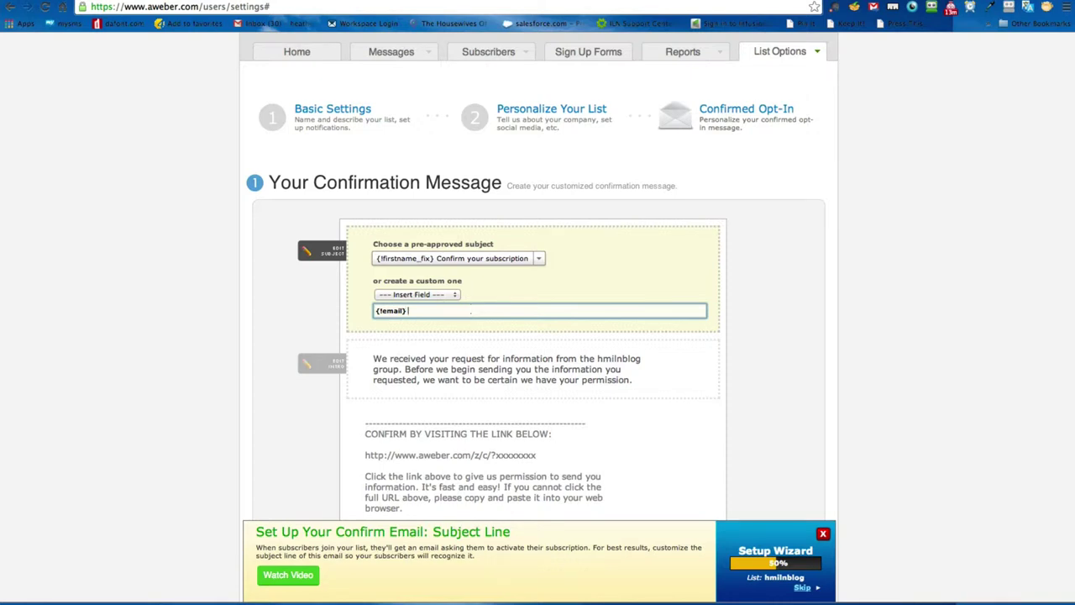
pyautogui.write('was just added to our list. Please confir')
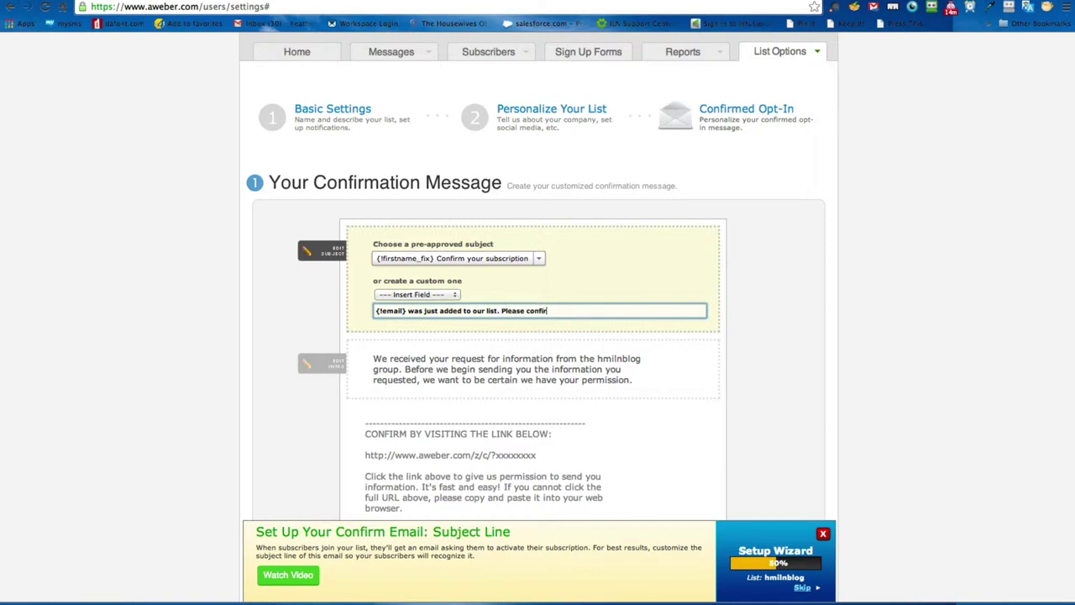
pyautogui.write('m.')
pyautogui.moveTo(604, 312); pyautogui.dragTo(281, 311)
pyautogui.press('BackSpace')
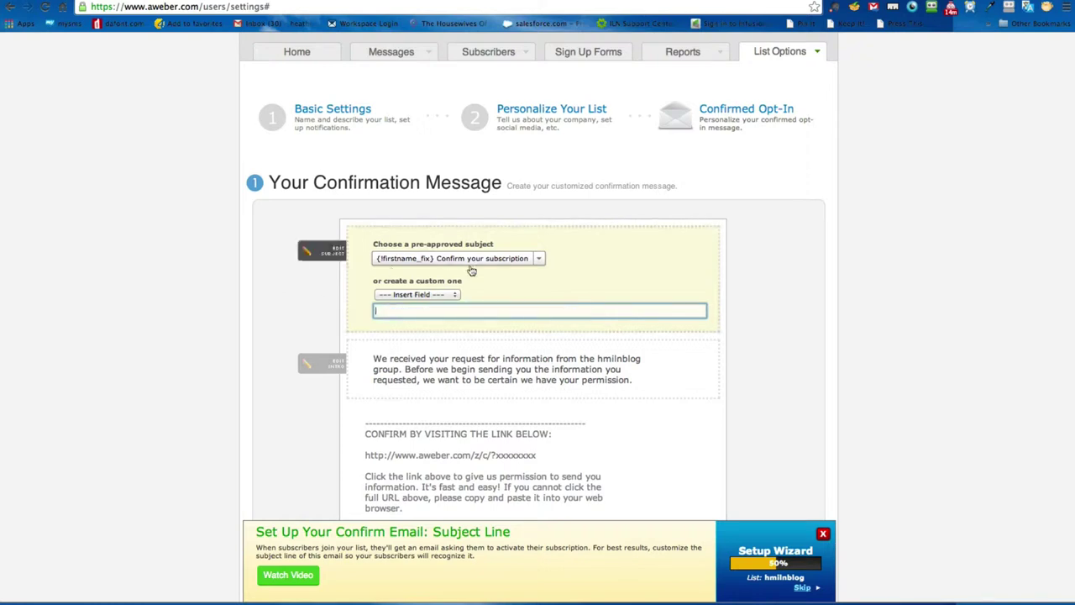
pyautogui.click(510, 262)
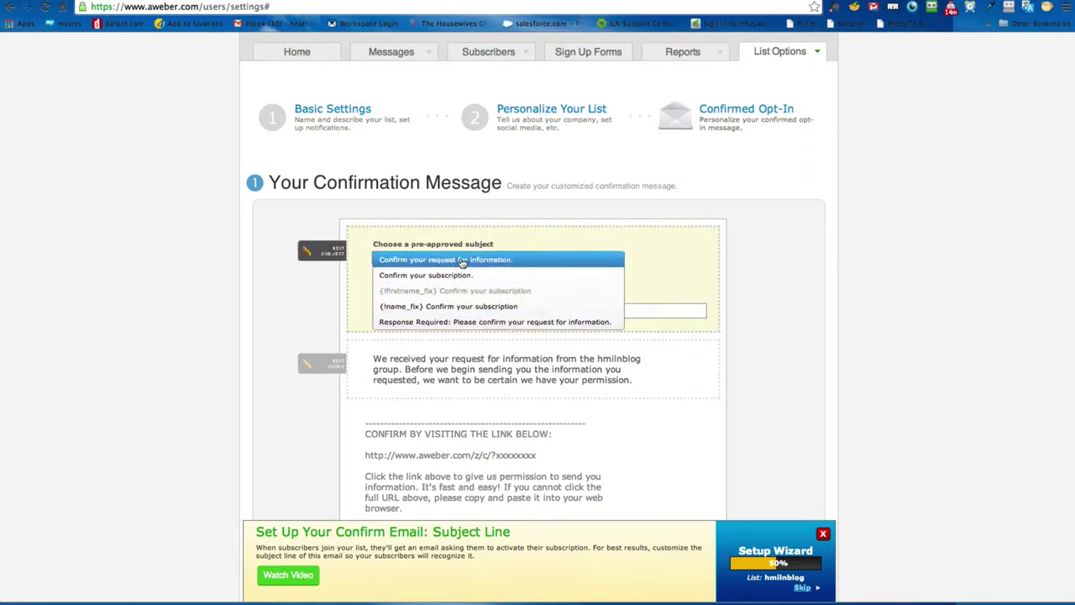
pyautogui.click(457, 308)
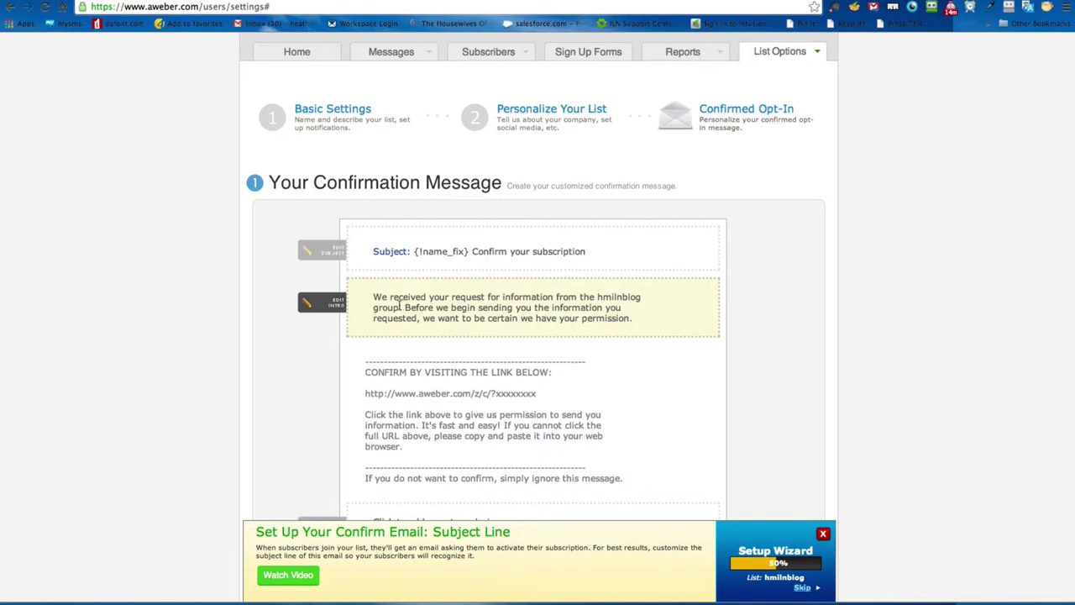
# Step: Replace the list name hmilnblog in the intro with the sender's full name
pyautogui.click(400, 305)
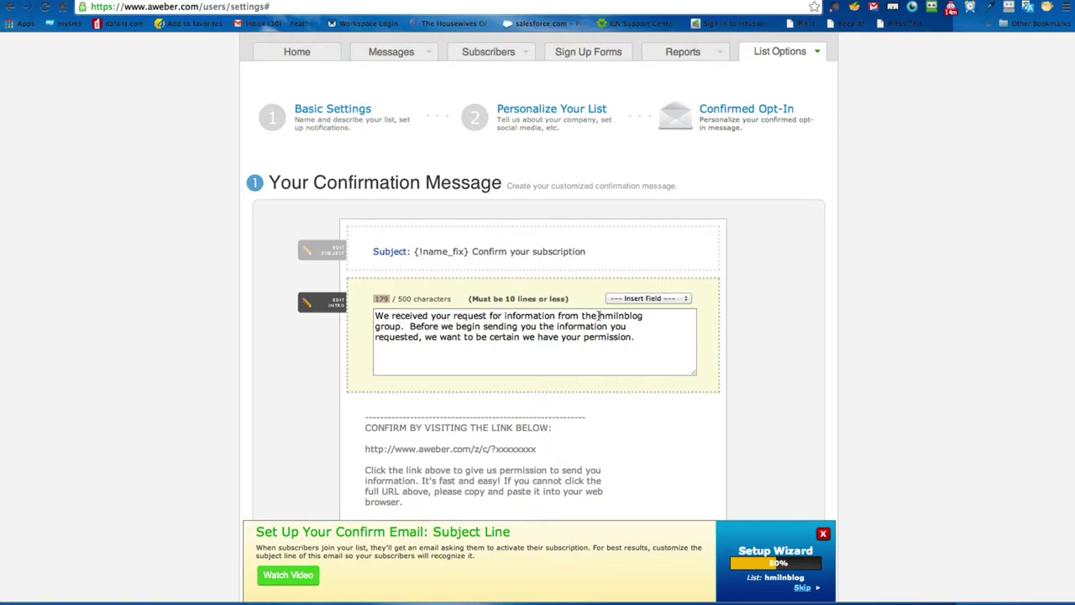
pyautogui.moveTo(598, 315); pyautogui.dragTo(652, 315)
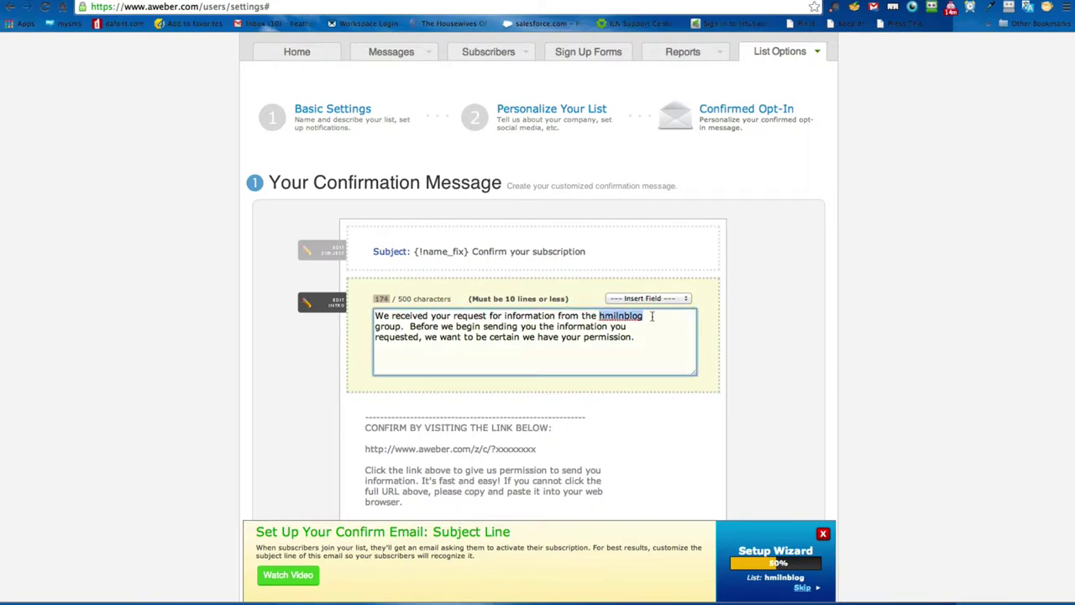
pyautogui.write('Heather Martens')
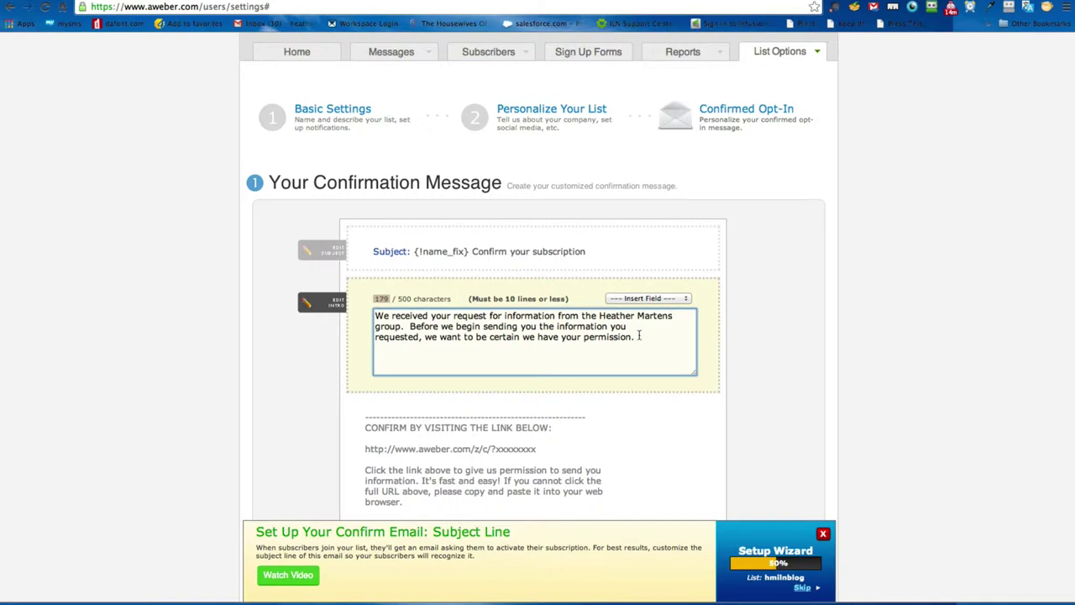
# Step: Delete 'group' and 'the' from the intro and move 'Before we begin' onto a new line
pyautogui.doubleClick(390, 327)
pyautogui.press('BackSpace')
pyautogui.press('BackSpace')
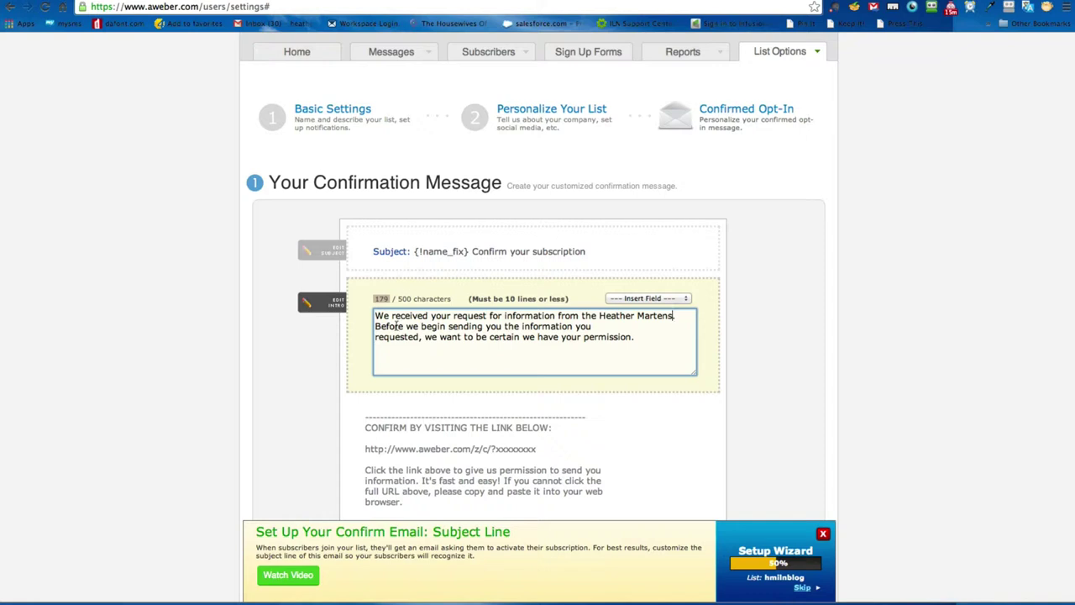
pyautogui.doubleClick(584, 316)
pyautogui.press('BackSpace')
pyautogui.press('BackSpace')
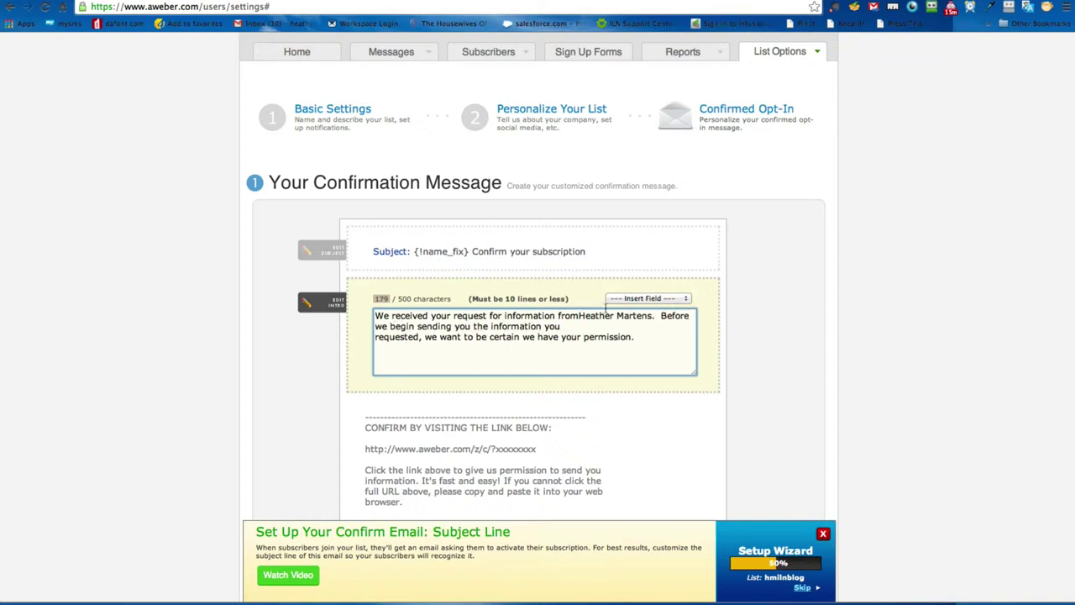
pyautogui.click(660, 316)
pyautogui.press('Return')
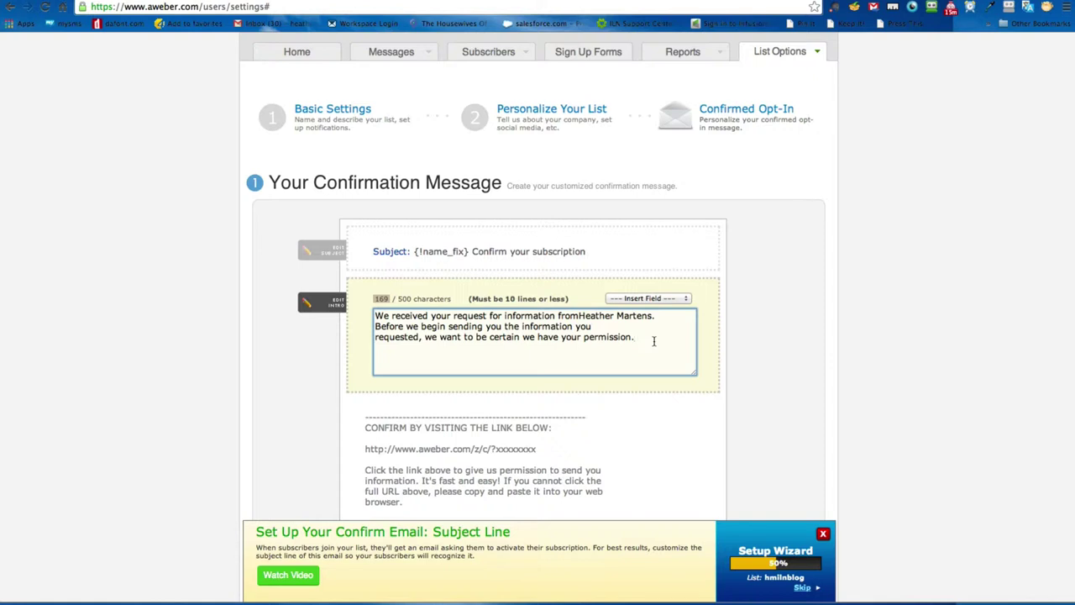
pyautogui.click(299, 409)
# Step: Replace the placeholder closing with 'Looking forward to sending you great info!'
pyautogui.scroll(-2, 299, 408)
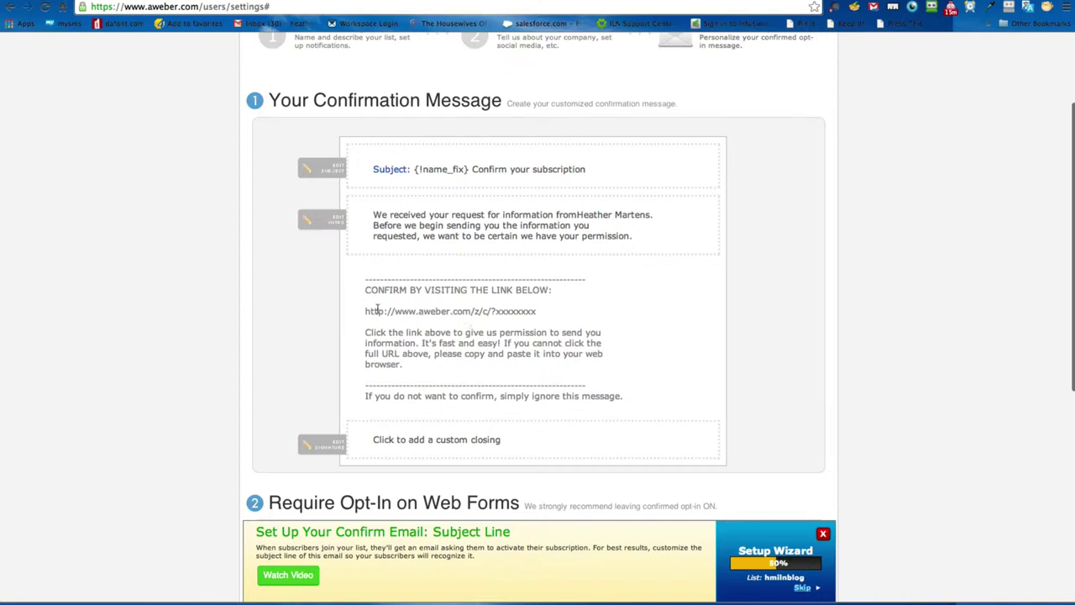
pyautogui.click(450, 443)
pyautogui.click(497, 457)
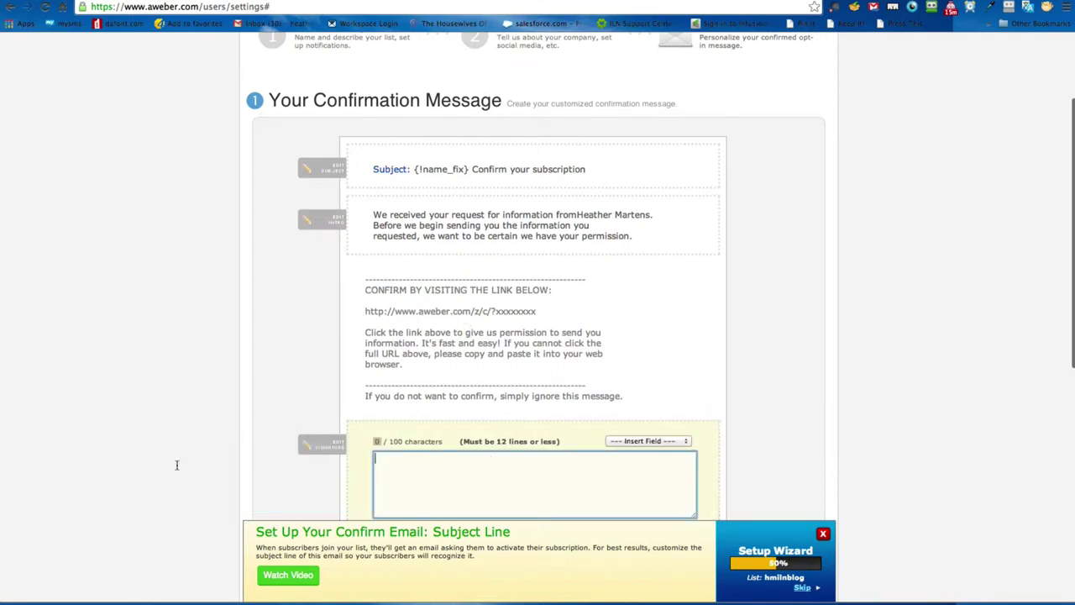
pyautogui.write('Lookin')
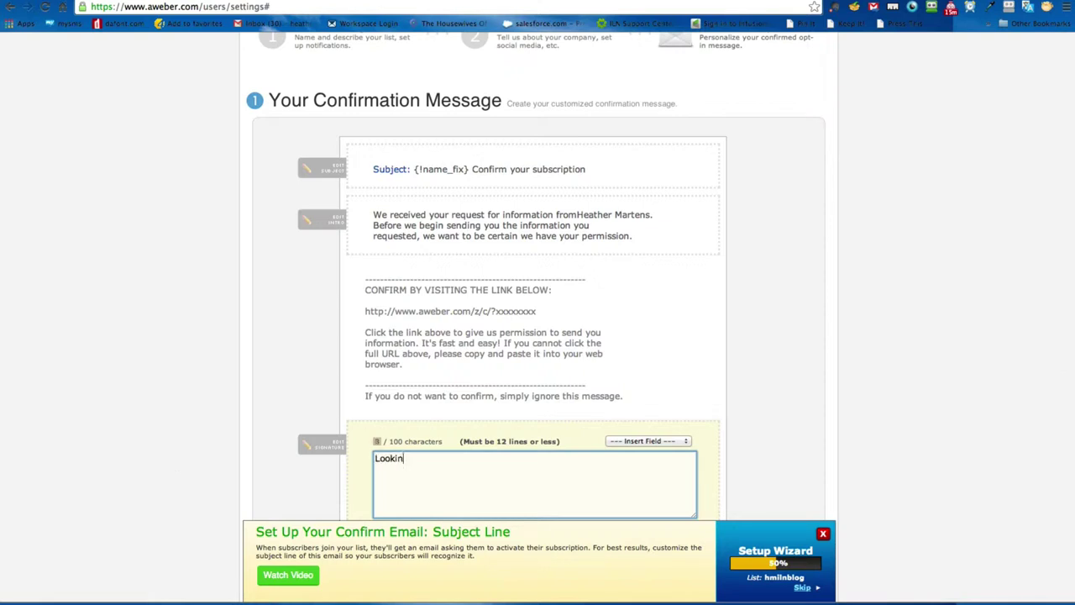
pyautogui.write('g forward')
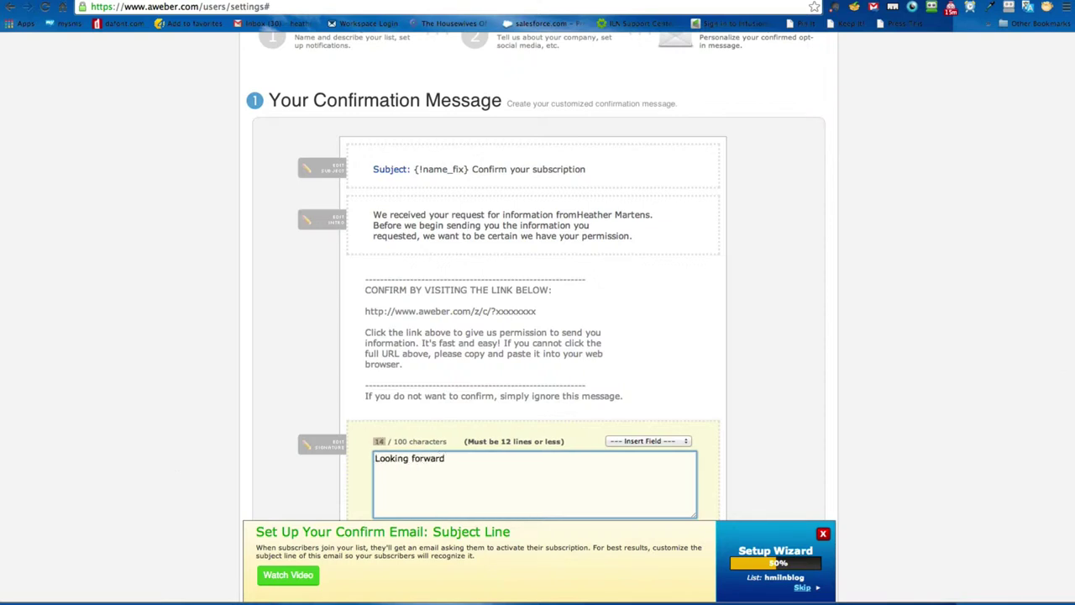
pyautogui.write(' to ')
pyautogui.write('conne')
pyautogui.press('BackSpace')
pyautogui.press('BackSpace')
pyautogui.press('BackSpace')
pyautogui.press('BackSpace')
pyautogui.write('sending you great info!')
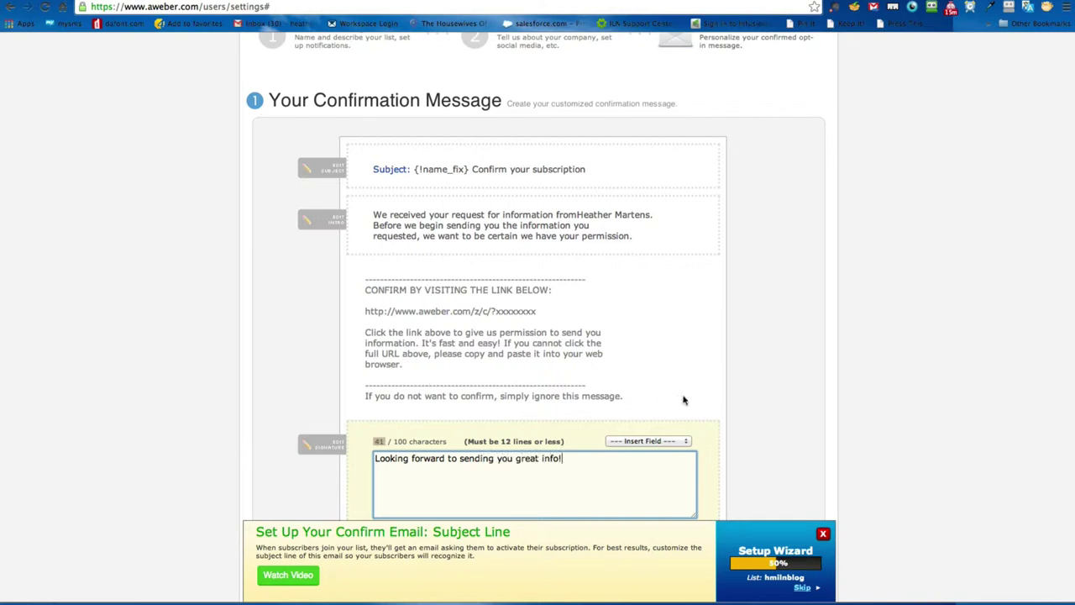
# Step: Insert the {!name} merge field and a comma at the start of the closing
pyautogui.scroll(-3, 681, 401)
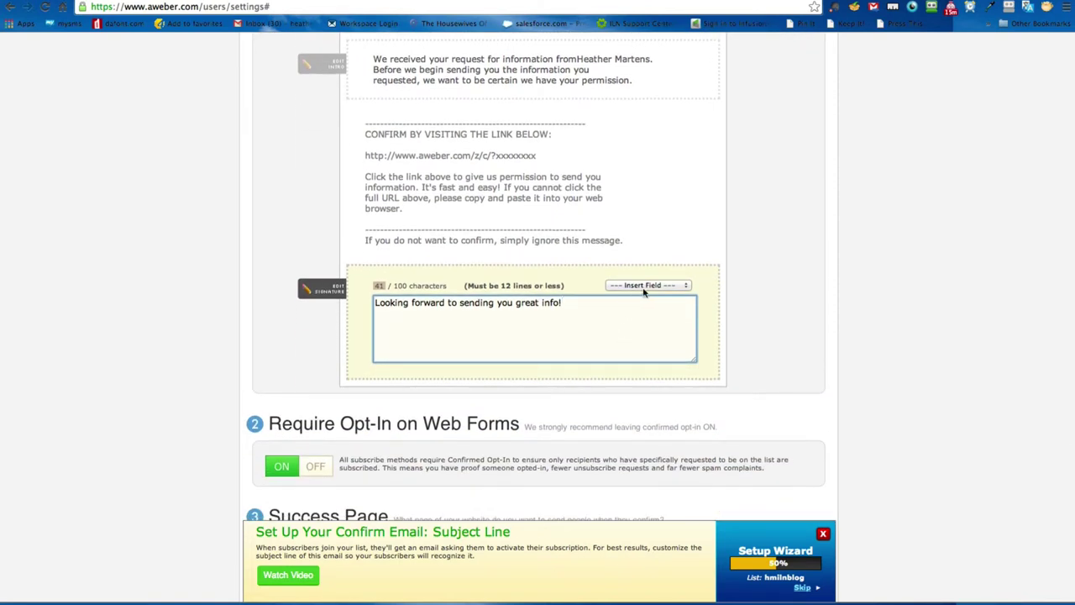
pyautogui.click(631, 288)
pyautogui.click(631, 288)
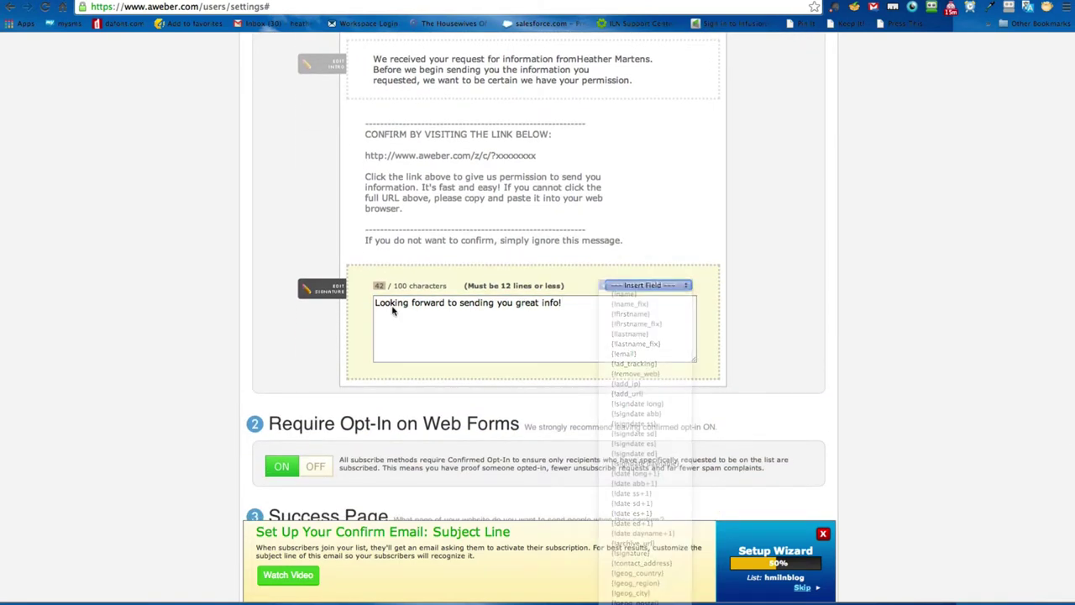
pyautogui.click(376, 303)
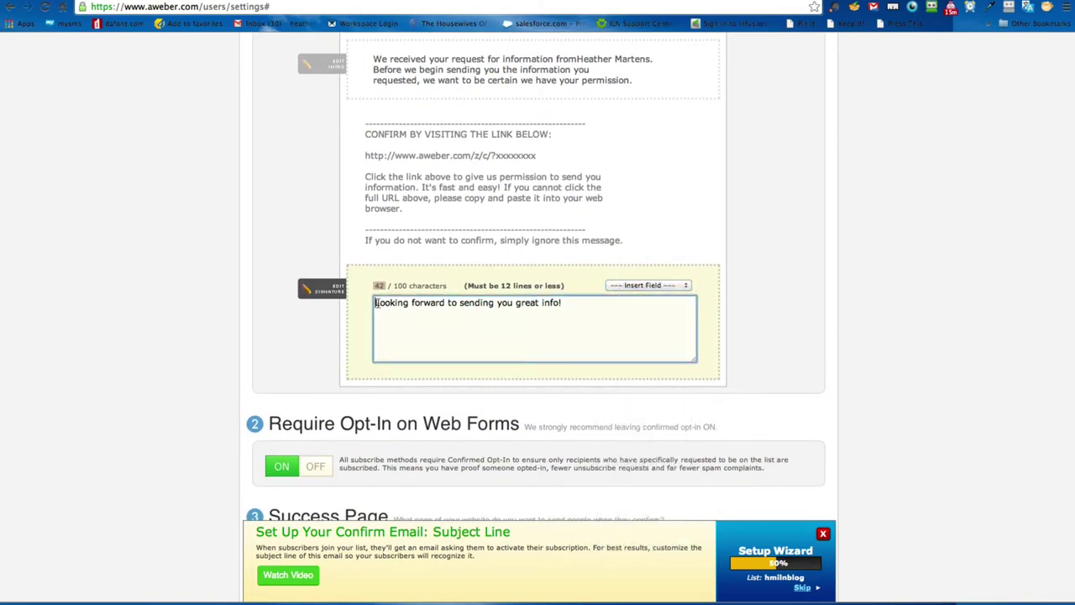
pyautogui.click(642, 285)
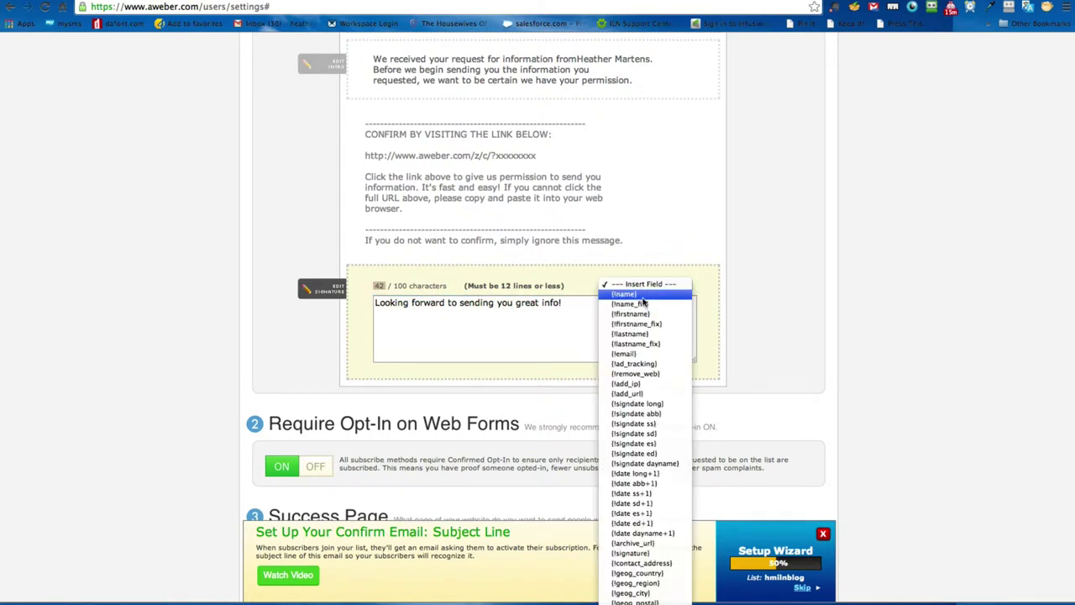
pyautogui.click(640, 295)
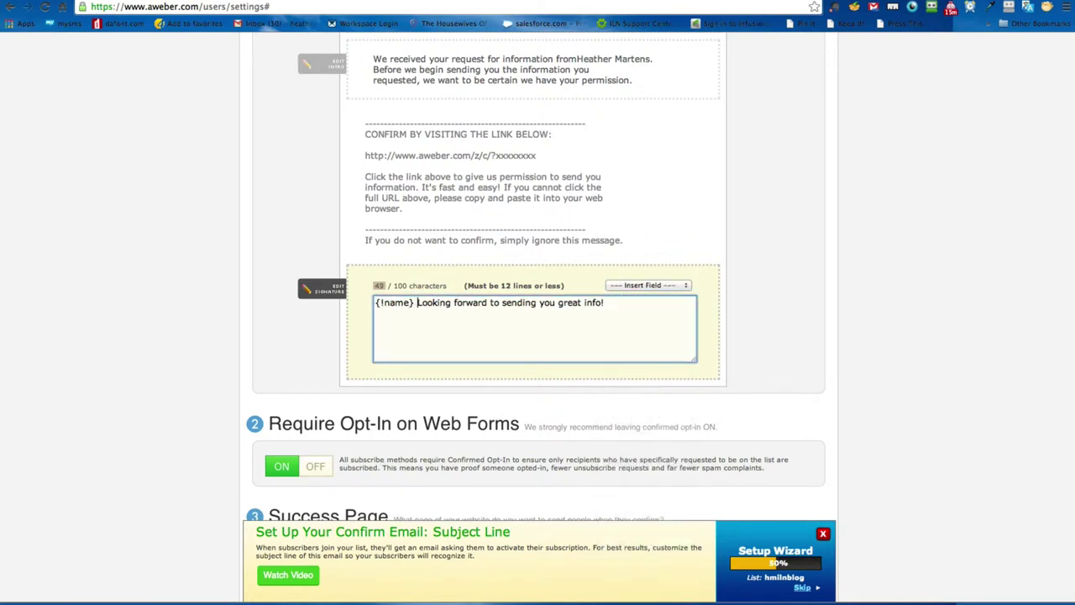
pyautogui.press('BackSpace')
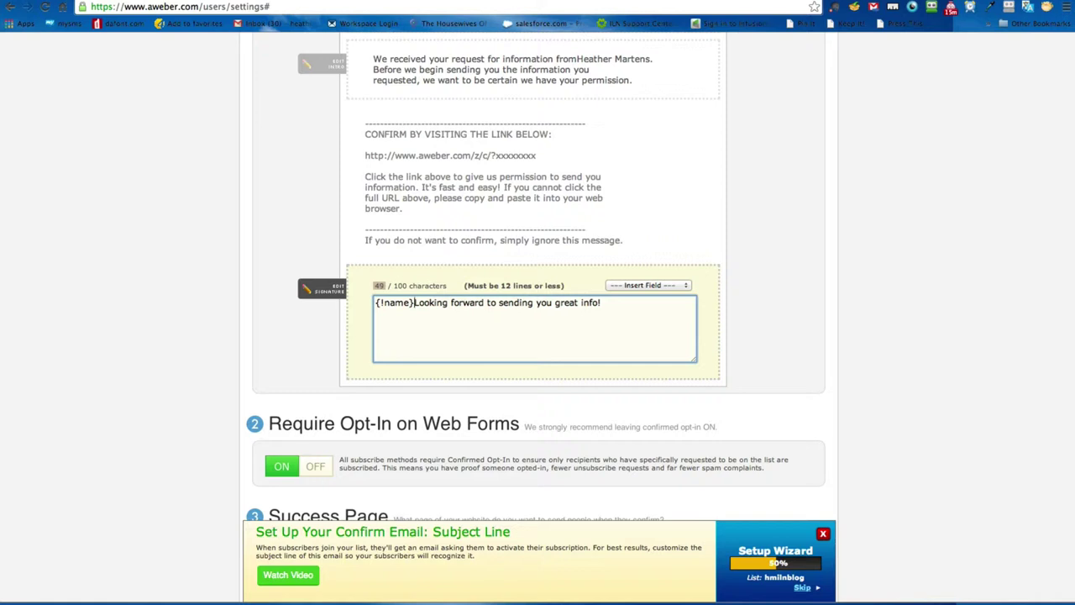
pyautogui.write(',')
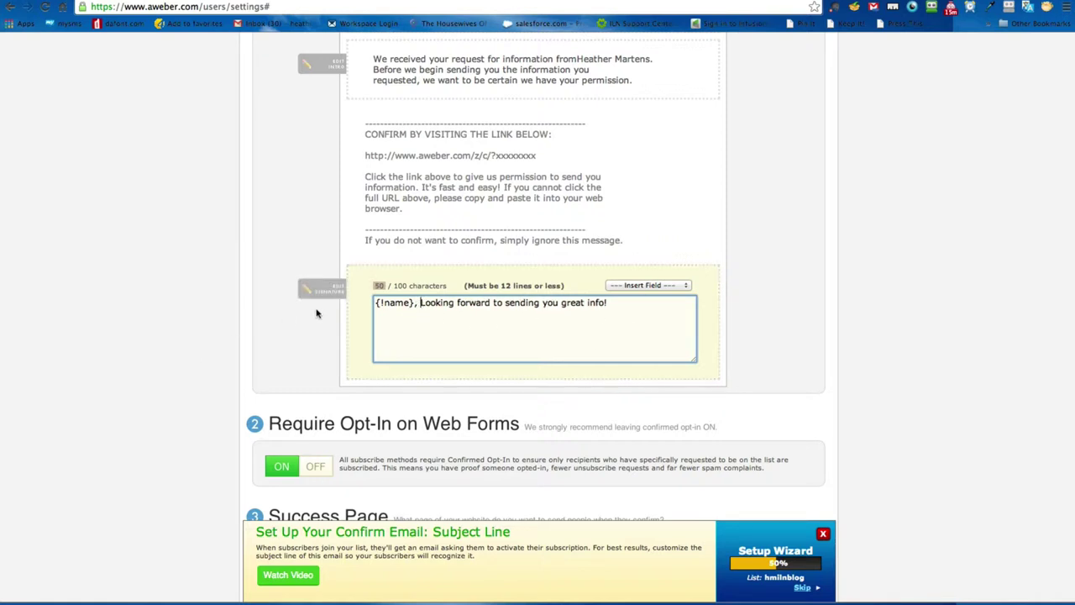
# Step: Place the cursor in the Confirmation Success Page URL field, then switch to the blog's tab
pyautogui.scroll(-2, 201, 361)
pyautogui.scroll(-3, 205, 343)
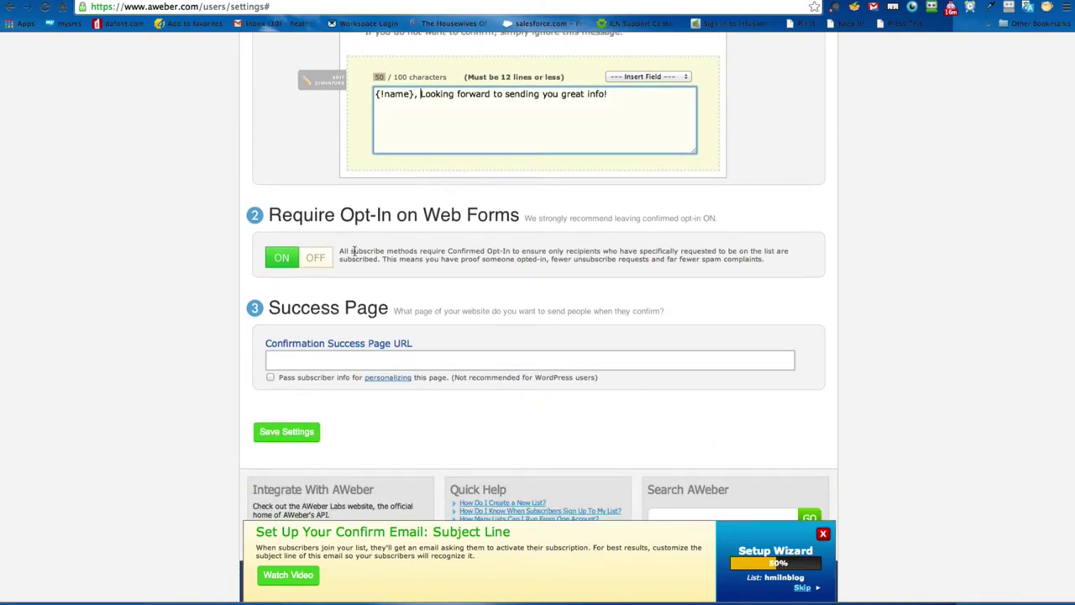
pyautogui.click(288, 361)
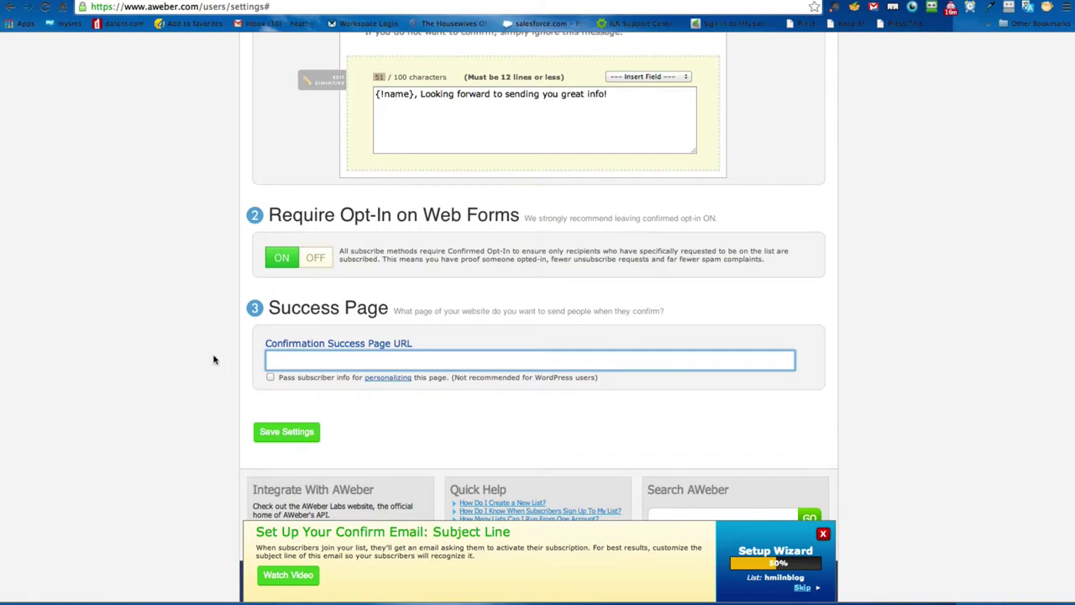
pyautogui.scroll(-1, 213, 361)
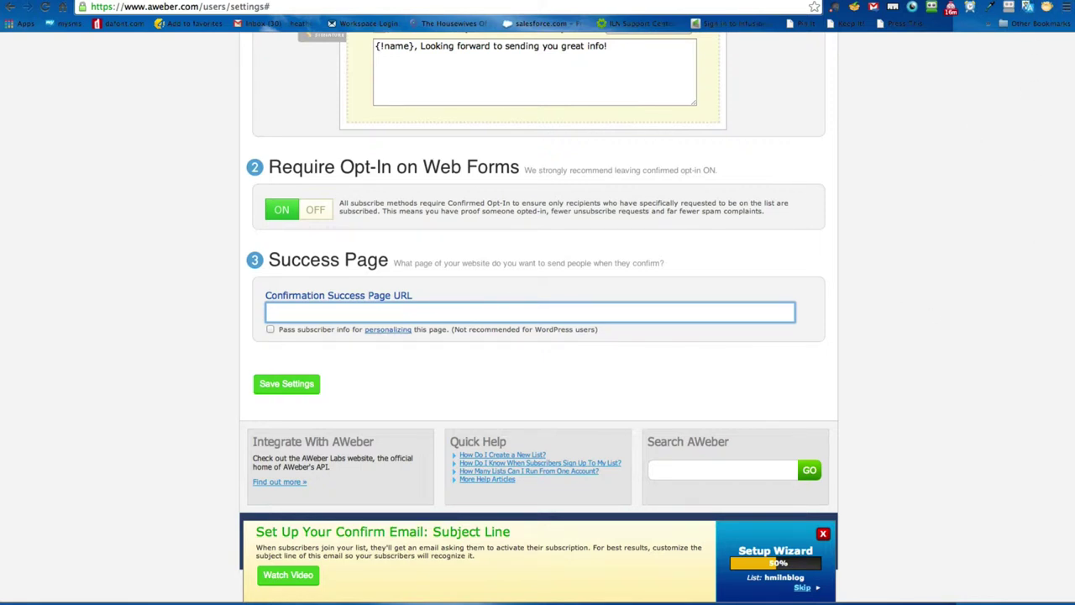
pyautogui.hotkey('ctrl', 'Tab')
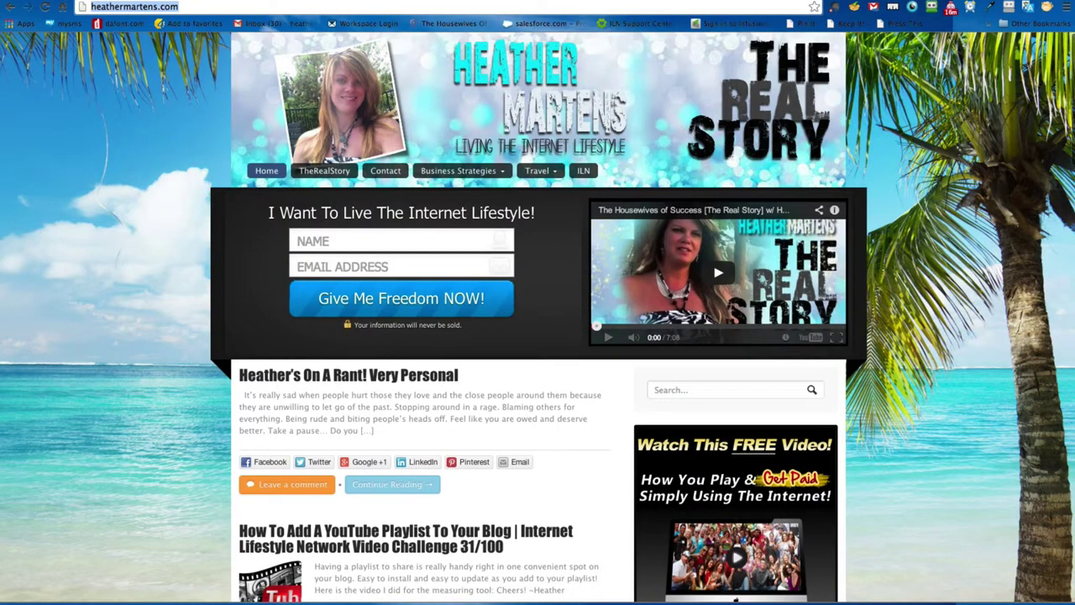
# Step: Open a fresh Chrome tab on the Google start page
pyautogui.hotkey('ctrl', 't')
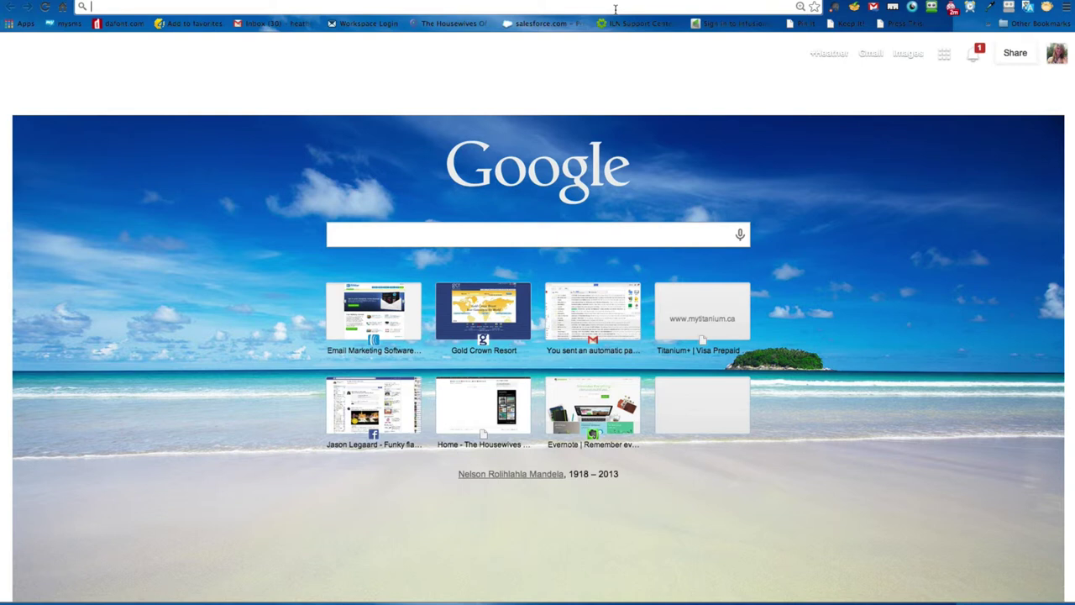
# Step: Load theilnlogin.com and log in with the suggested username and the account password
pyautogui.write('theilnlogin.com')
pyautogui.press('Return')
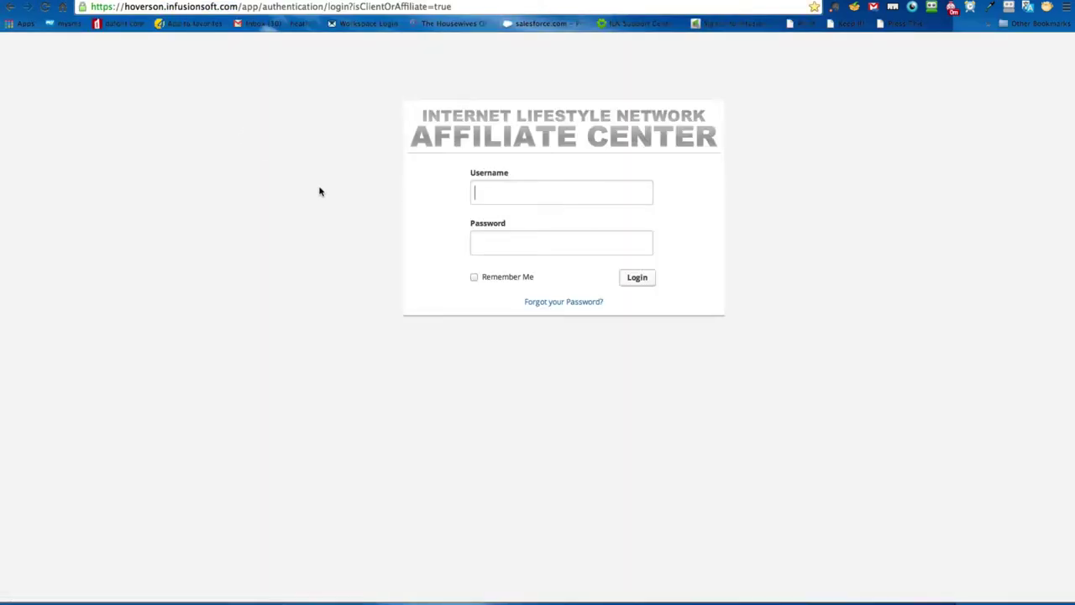
pyautogui.write('hea')
pyautogui.press('Down')
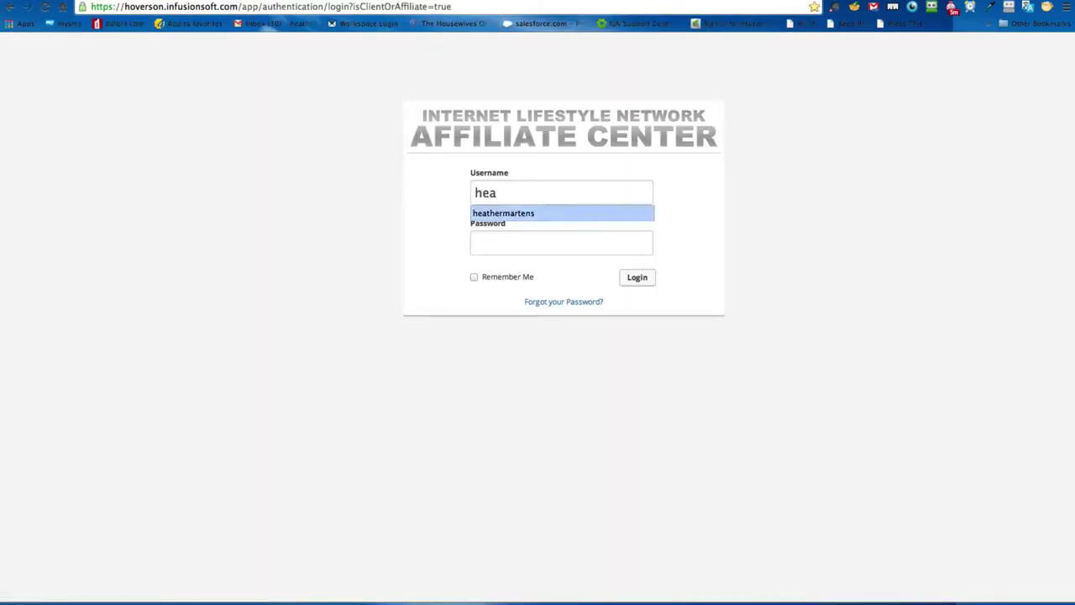
pyautogui.press('Tab')
pyautogui.write('x')
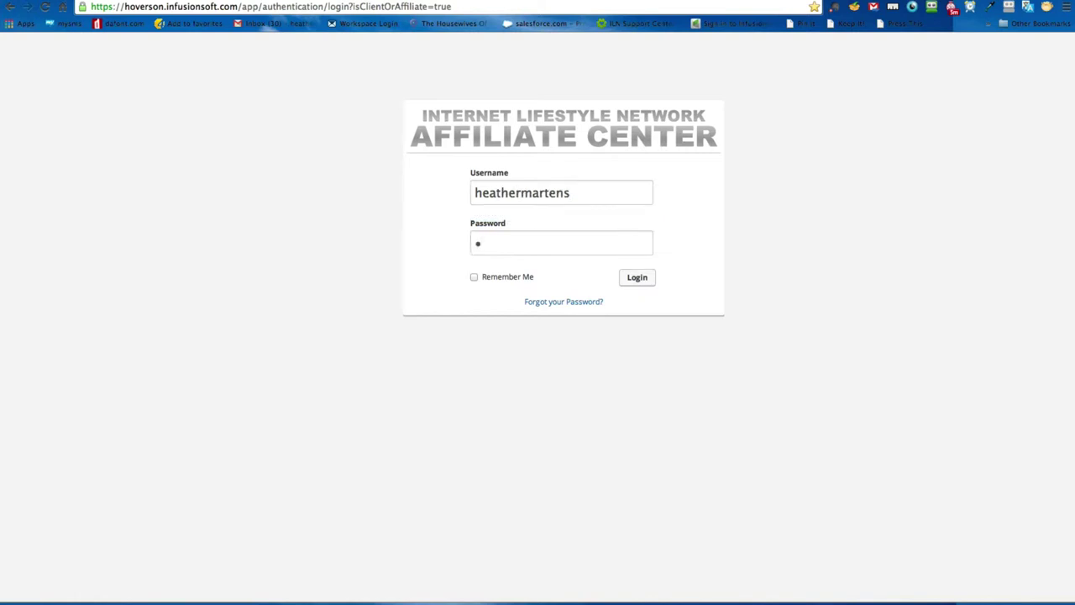
pyautogui.write('xxxxxxx')
pyautogui.press('Return')
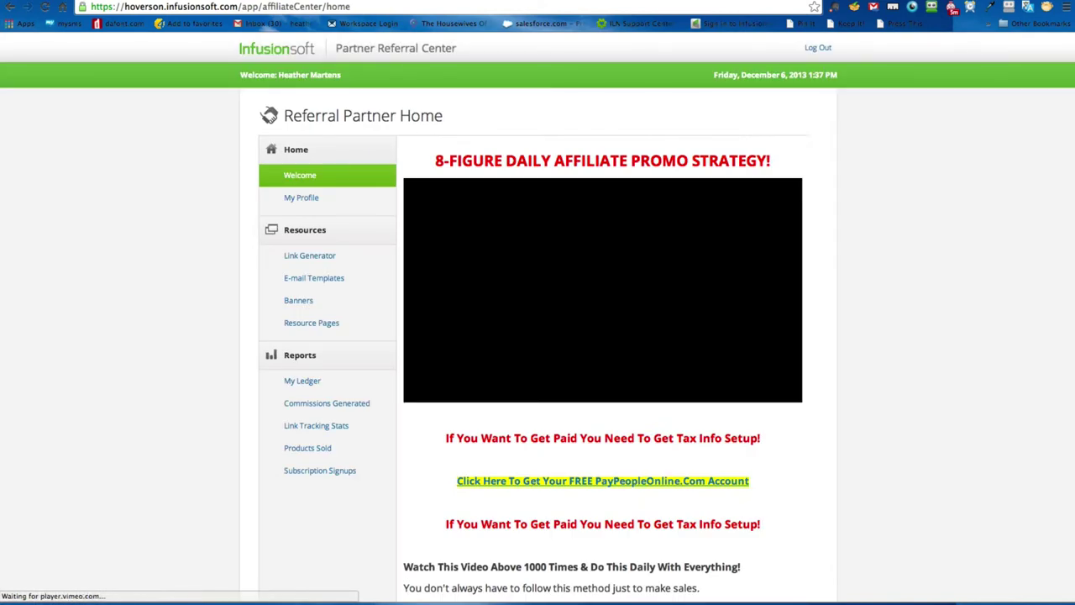
# Step: Select the ILN Homepage tracking link in the Link Generator's sales websites list
pyautogui.click(299, 256)
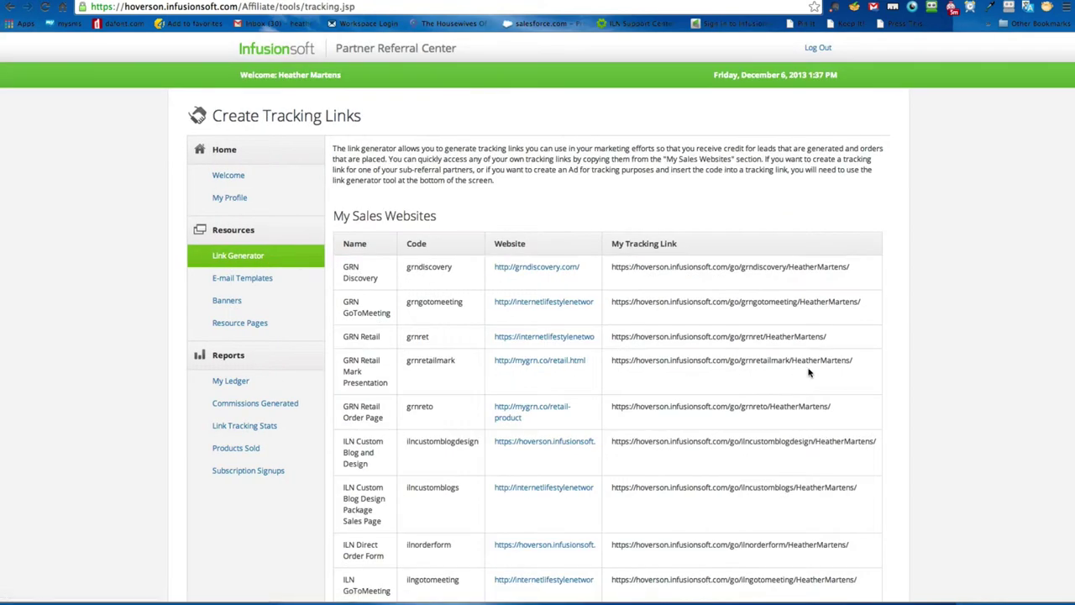
pyautogui.scroll(-3, 809, 372)
pyautogui.scroll(1, 809, 372)
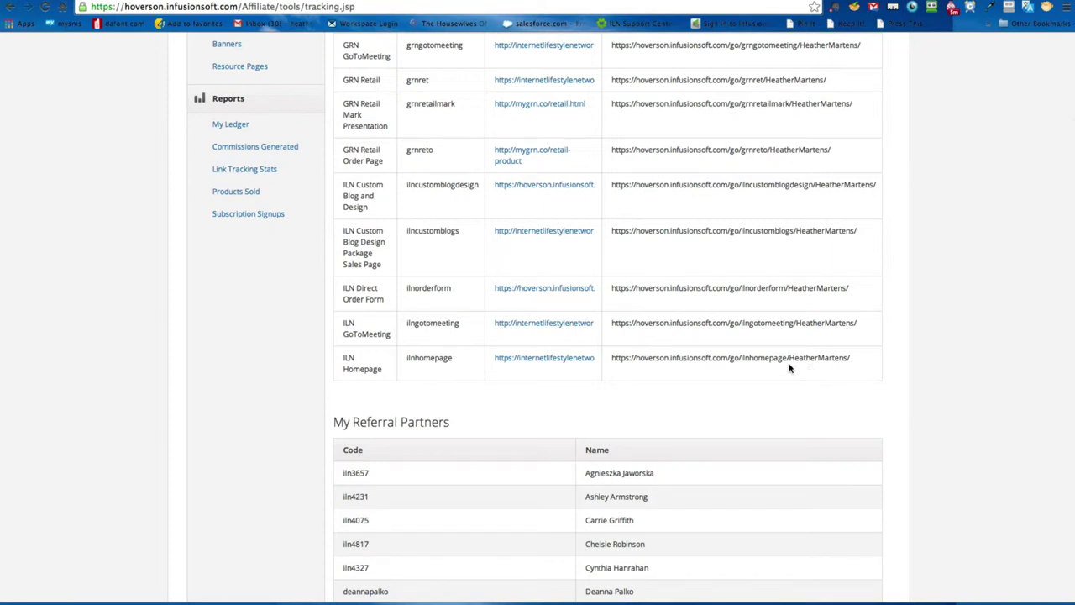
pyautogui.moveTo(611, 361); pyautogui.dragTo(851, 357)
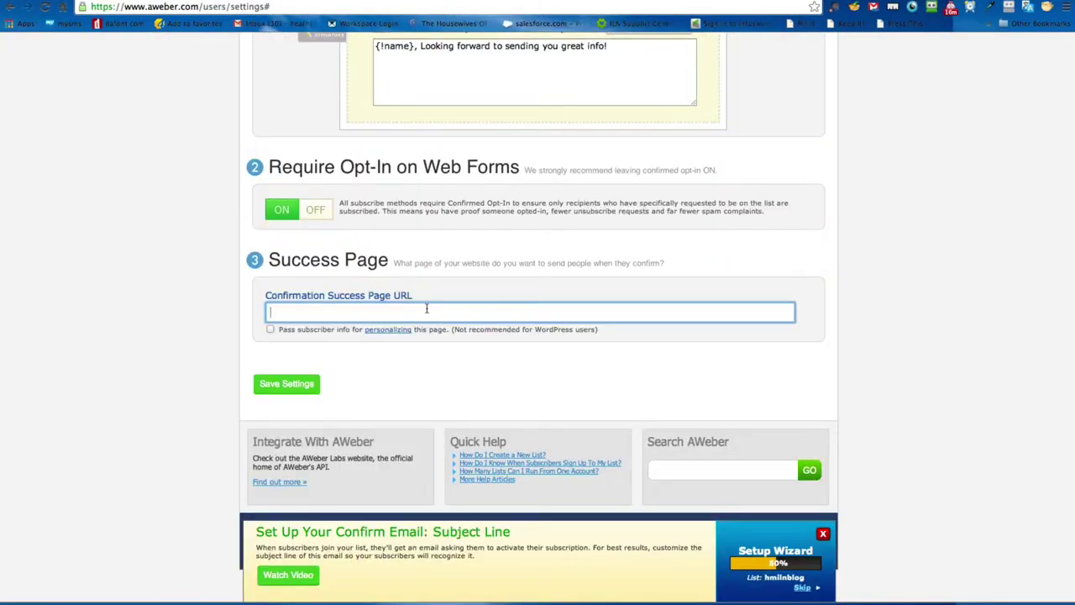
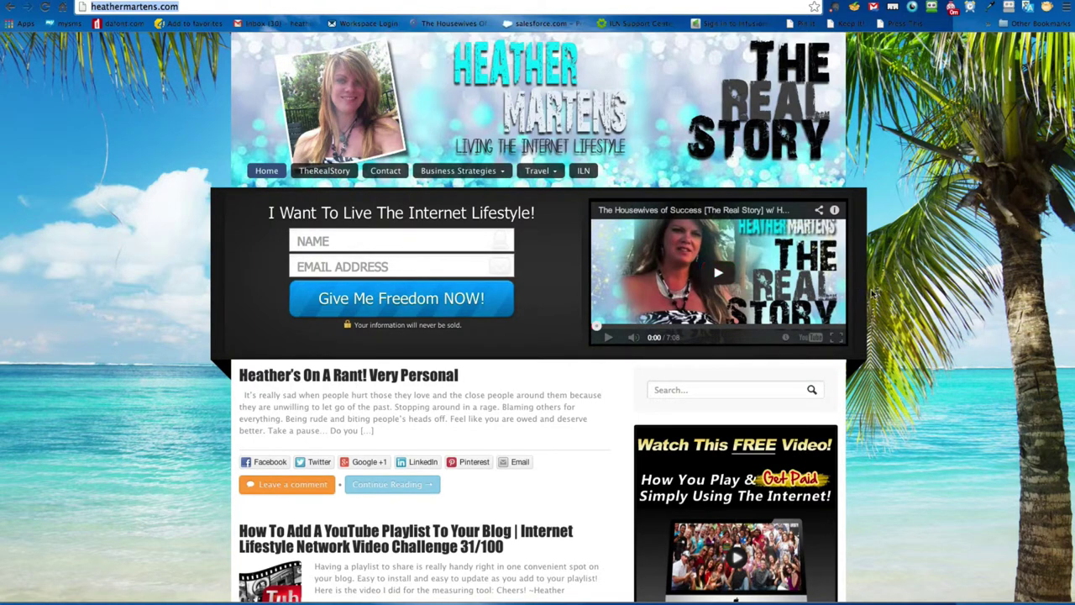
# Step: Paste the ILN Homepage tracking link into the Confirmation Success Page URL field
pyautogui.scroll(-3, 884, 295)
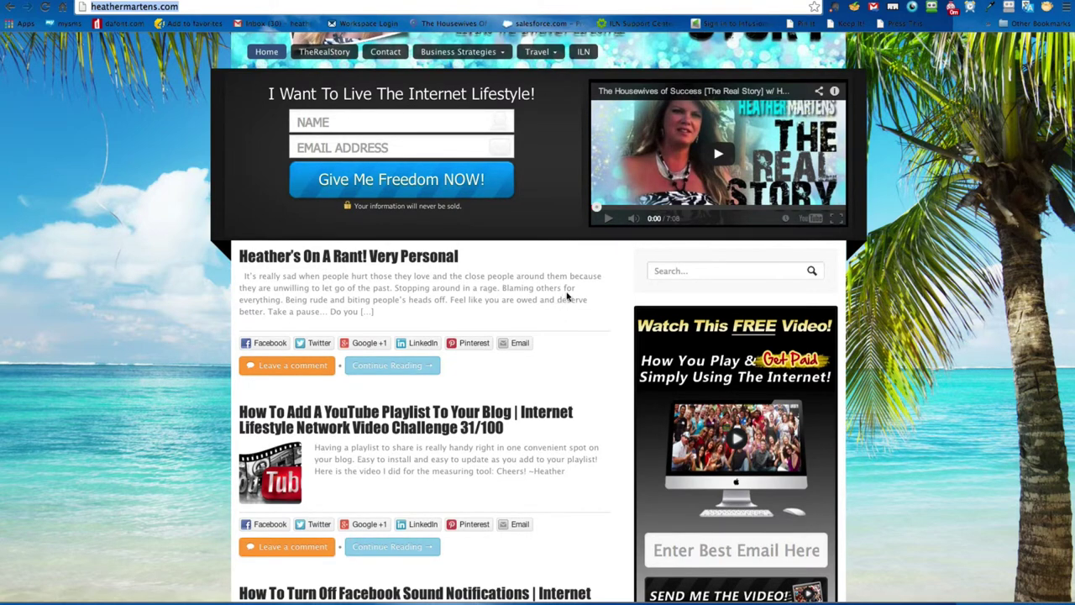
pyautogui.scroll(3, 593, 317)
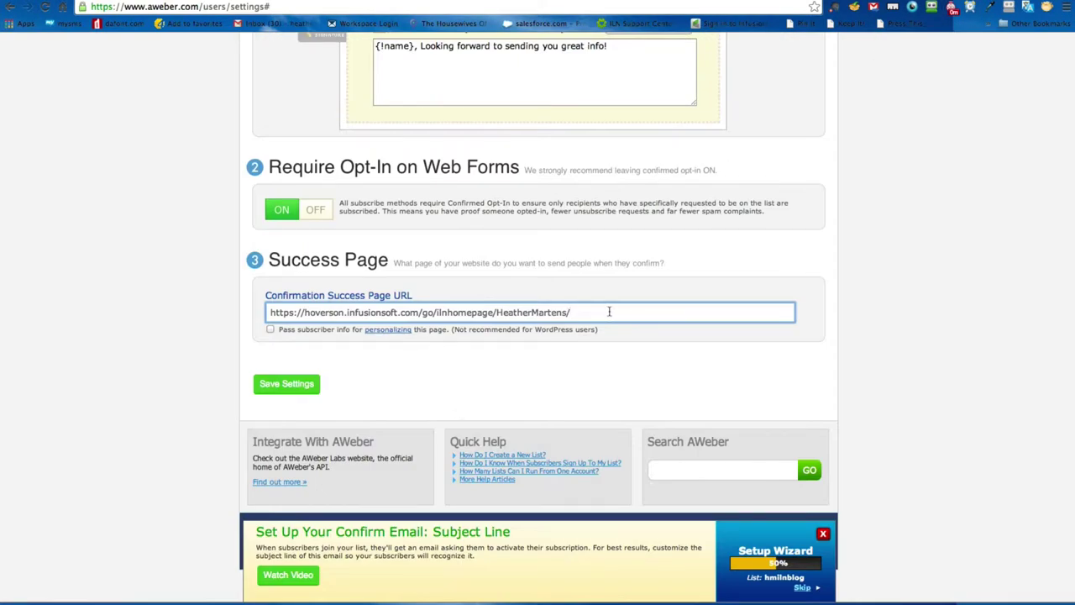
pyautogui.moveTo(618, 311); pyautogui.dragTo(307, 270)
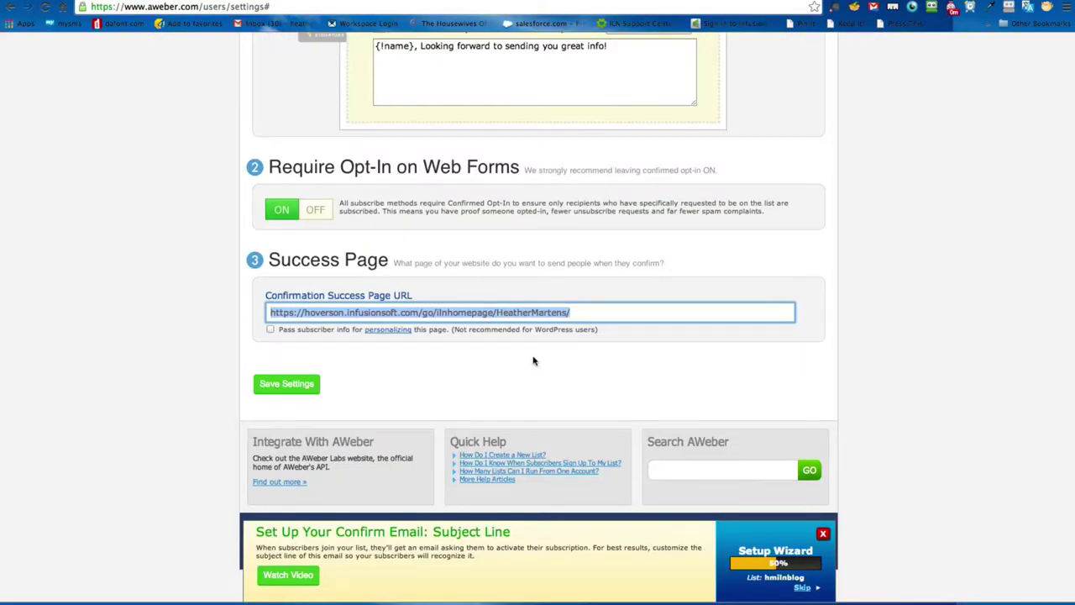
pyautogui.write('http://heathermartens.com/')
pyautogui.click(223, 349)
# Step: Save the list settings, bringing the Setup Wizard to 75%
pyautogui.scroll(-2, 222, 350)
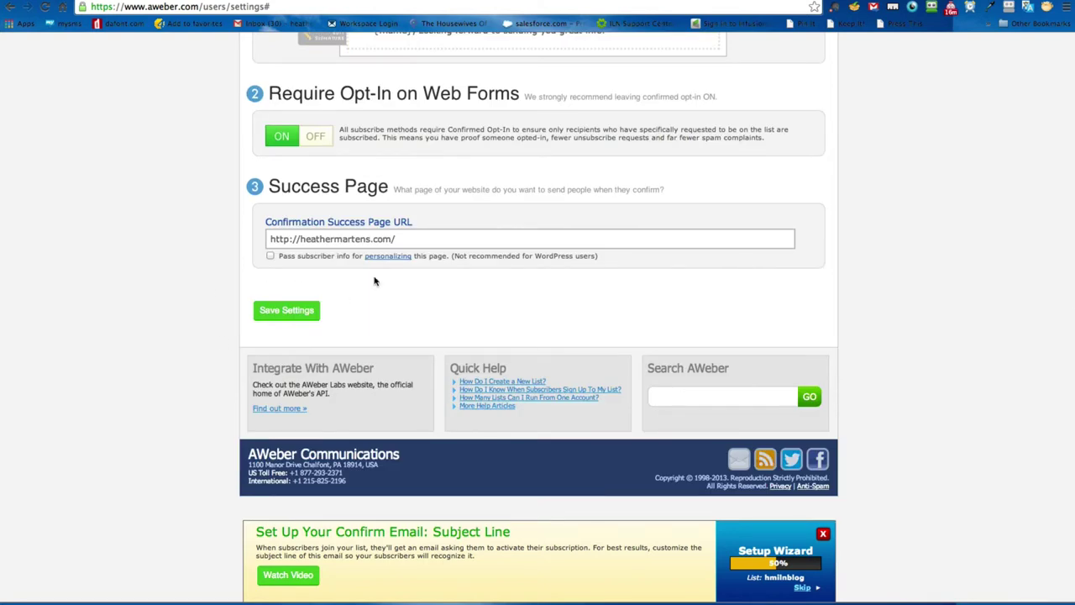
pyautogui.click(286, 310)
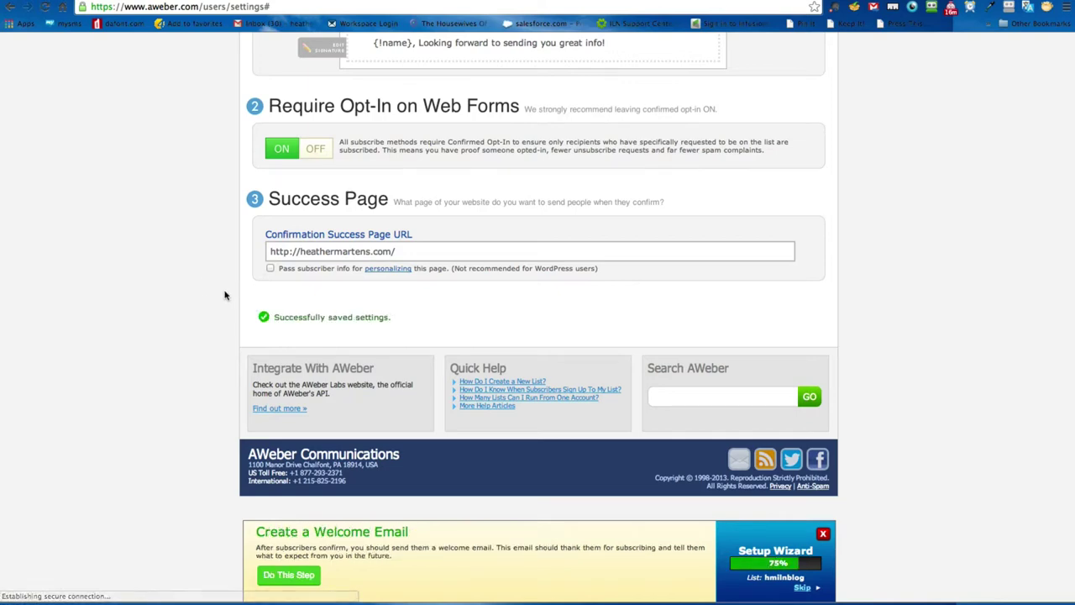
pyautogui.scroll(2, 195, 319)
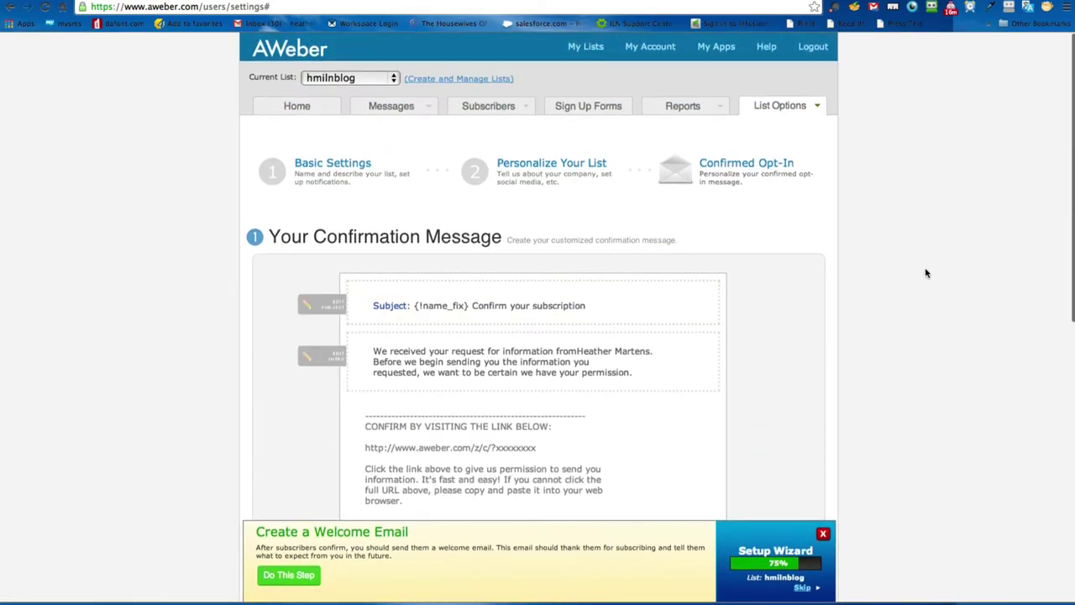
pyautogui.scroll(-7, 924, 271)
pyautogui.scroll(7, 924, 271)
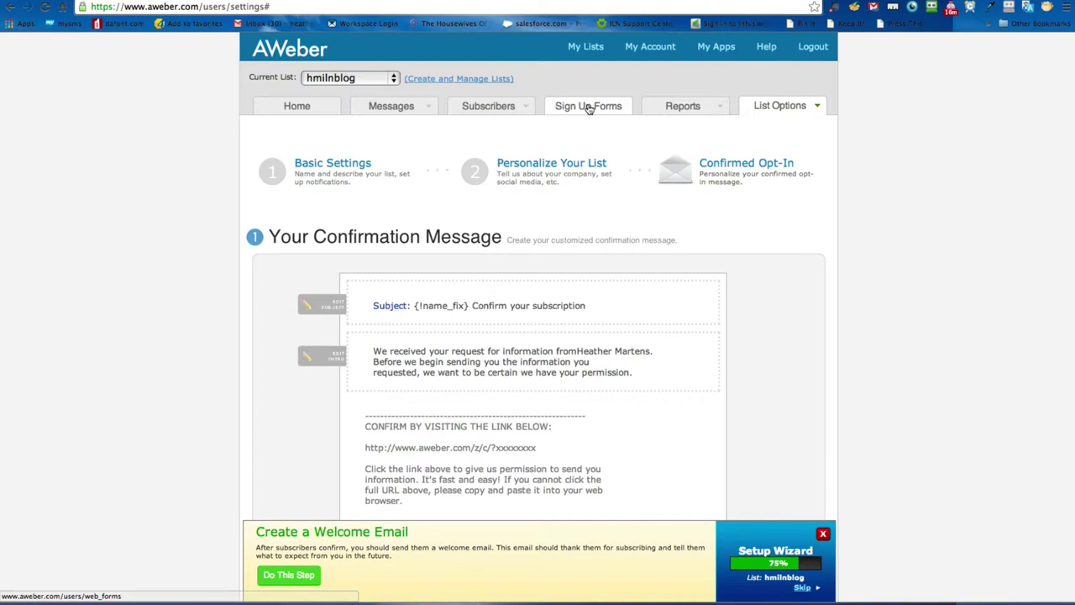
pyautogui.click(590, 107)
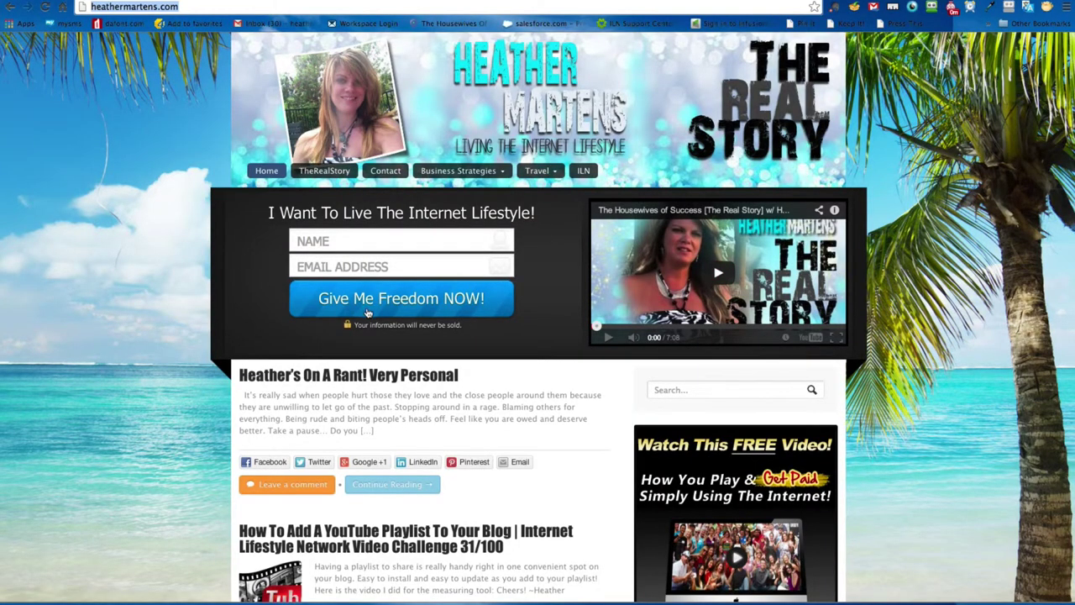
pyautogui.scroll(-3, 1073, 323)
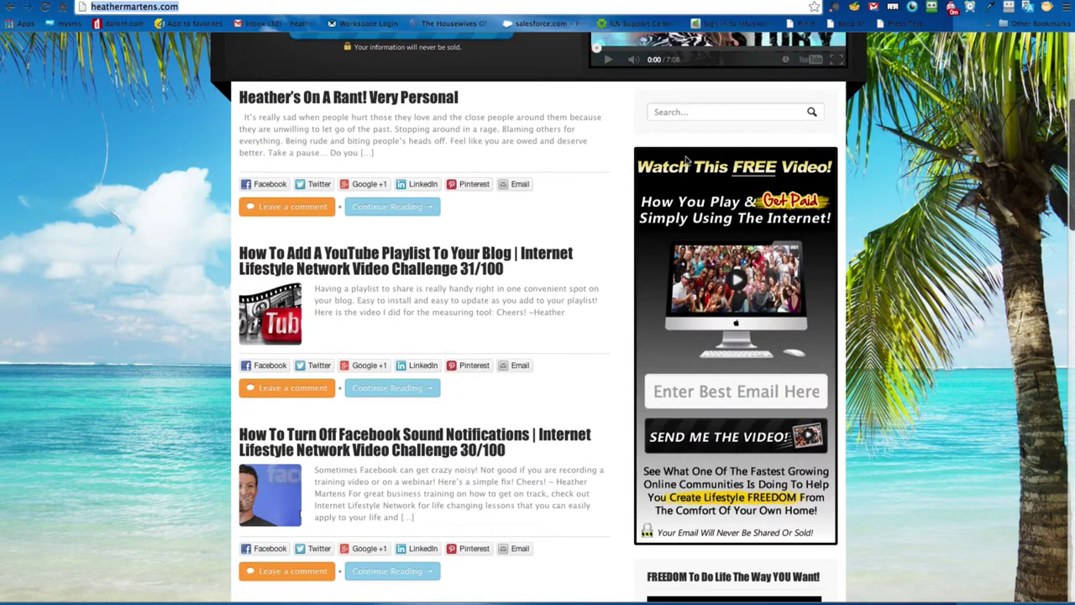
pyautogui.click(704, 393)
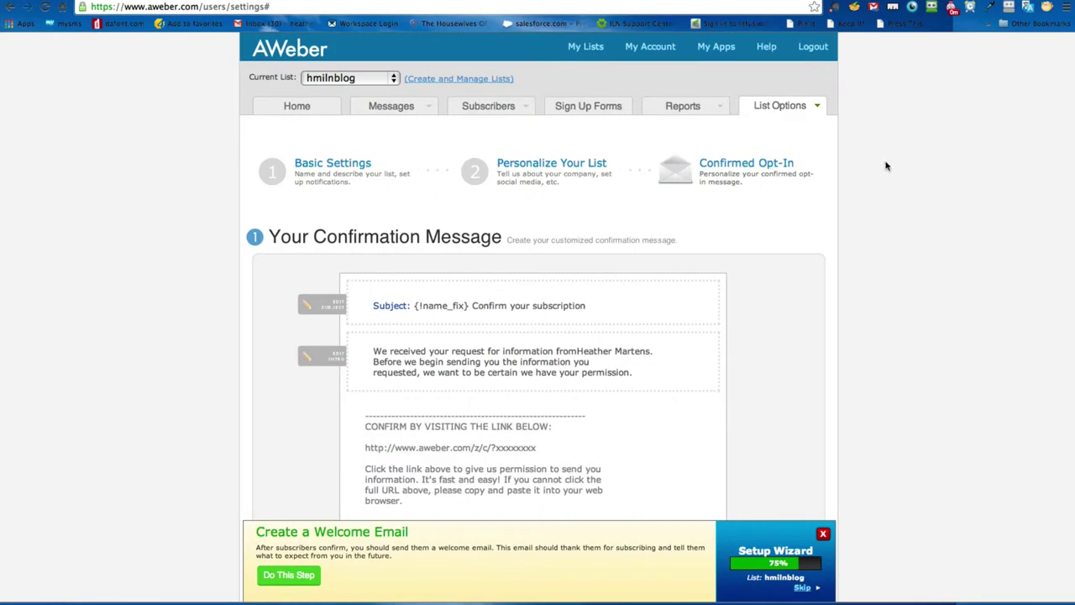
pyautogui.moveTo(506, 118)
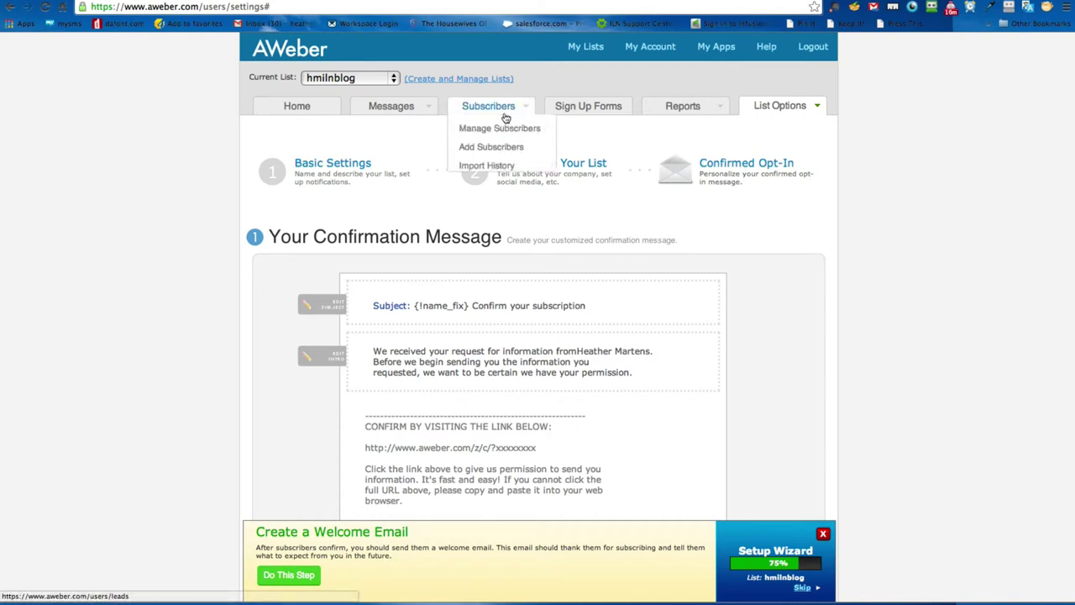
# Step: Open Sign Up Forms and rename the form to 'ILN Blog Banner' in Basic Settings
pyautogui.click(577, 110)
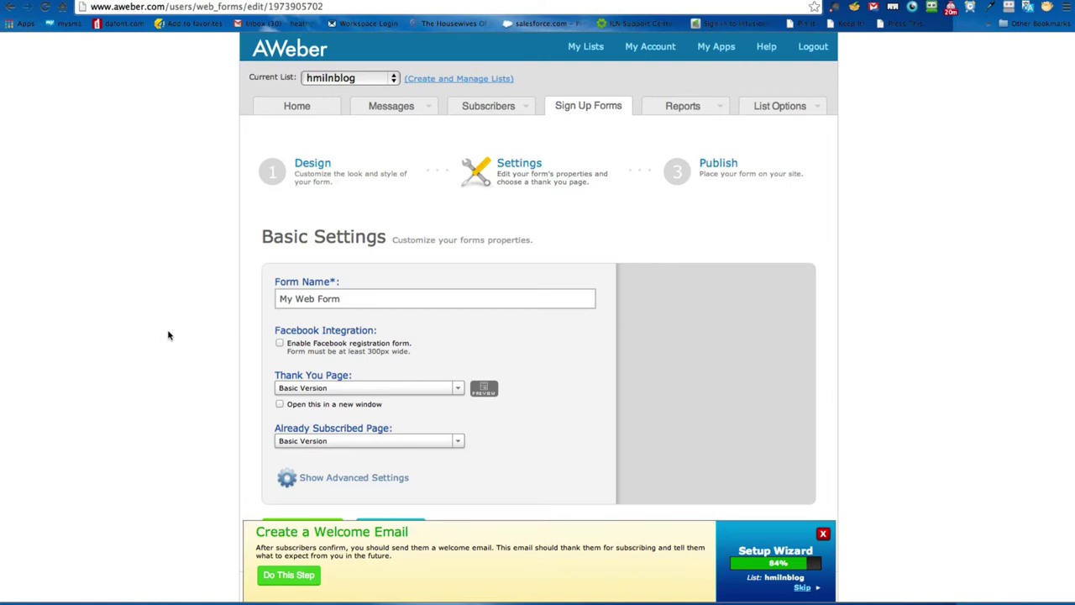
pyautogui.click(306, 299)
pyautogui.moveTo(359, 299); pyautogui.dragTo(199, 294)
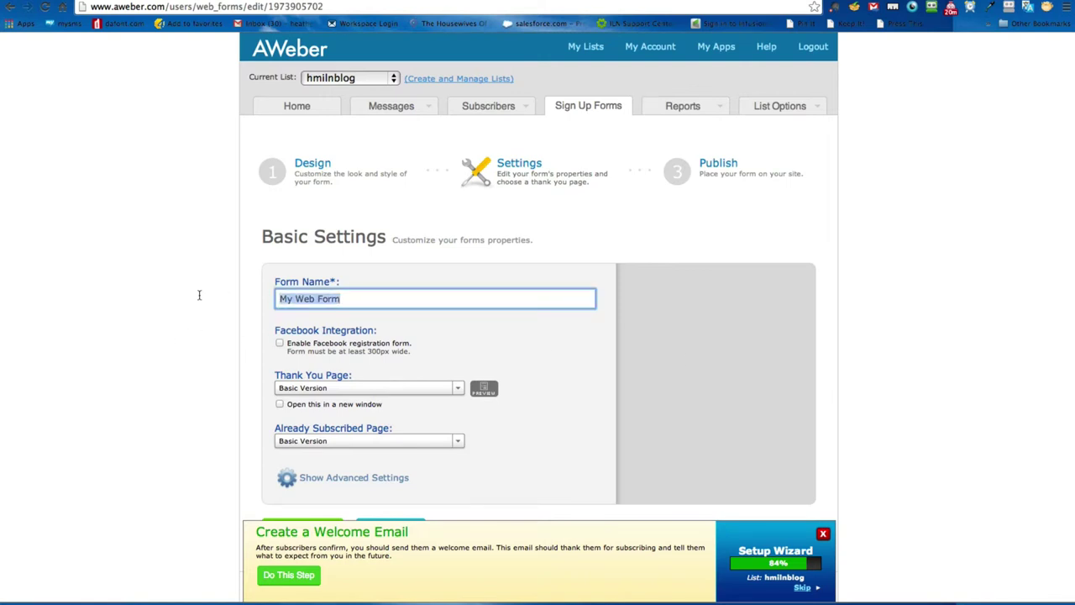
pyautogui.write('He')
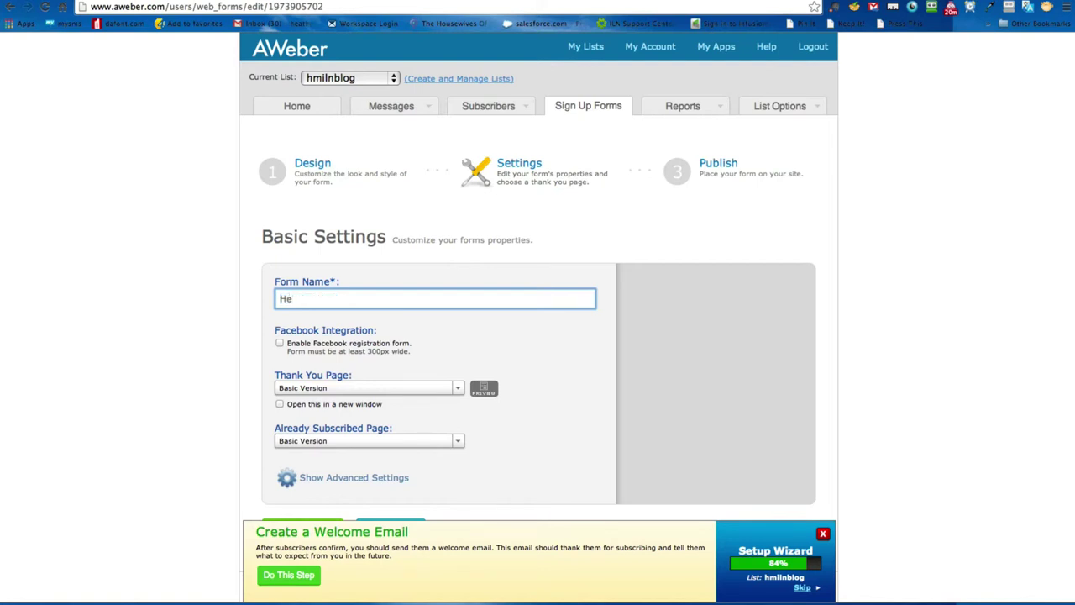
pyautogui.write('ILN Blog Banner')
pyautogui.click(251, 333)
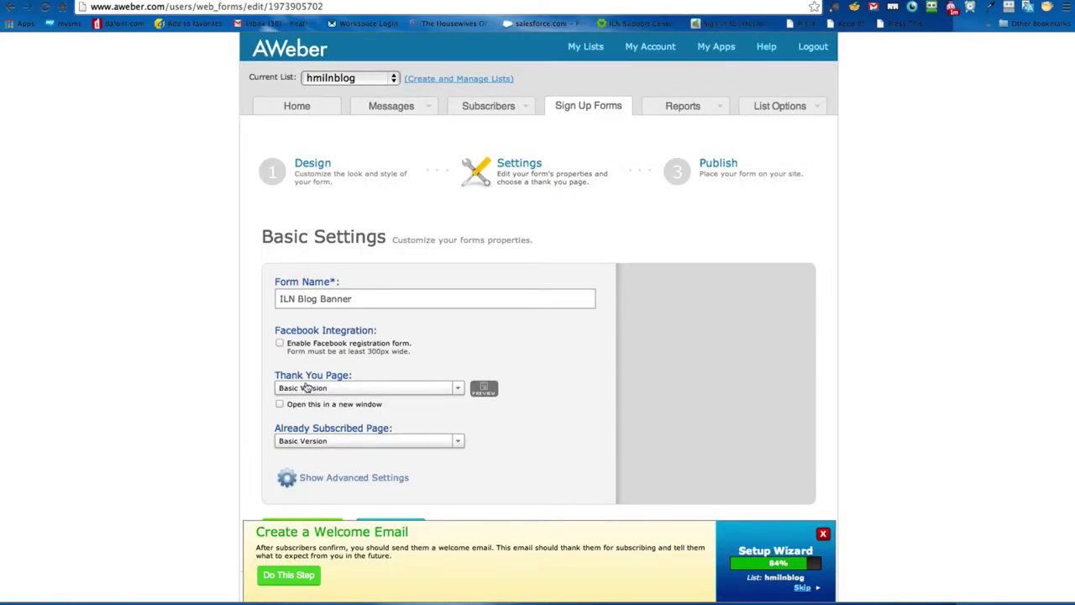
# Step: Set the form's Thank You Page option to Custom Page
pyautogui.click(308, 391)
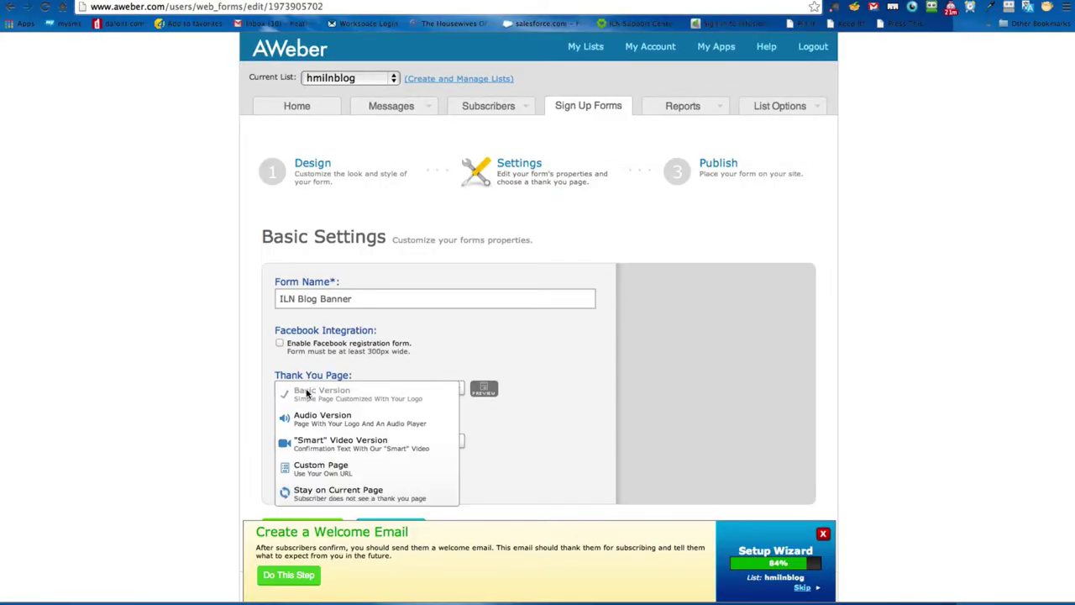
pyautogui.click(375, 471)
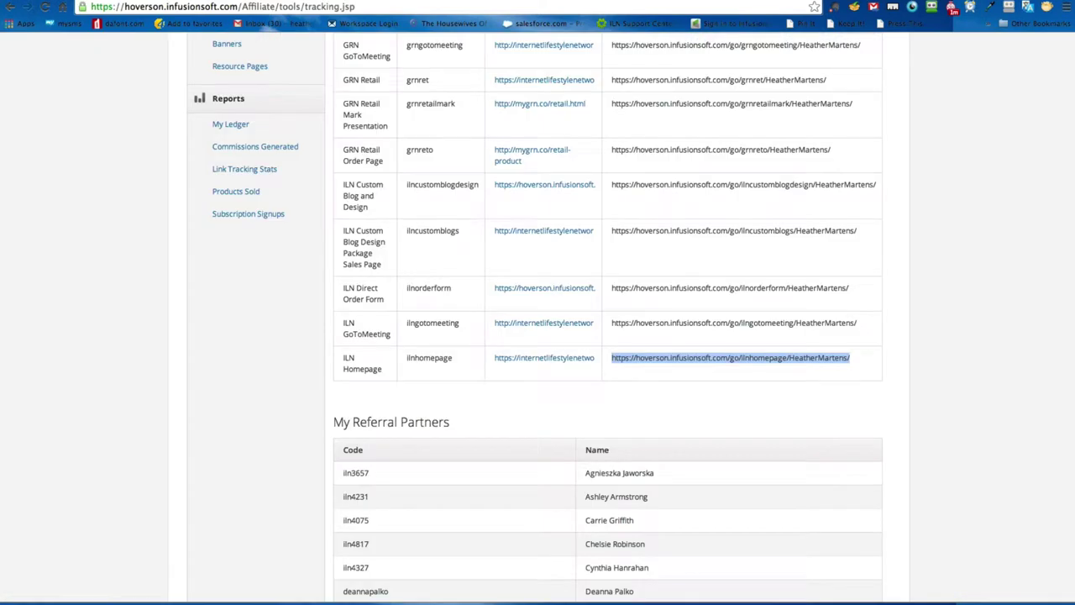
# Step: Select the ILN Homepage tracking link, then the GRN Discovery link, in My Sales Websites
pyautogui.click(775, 357)
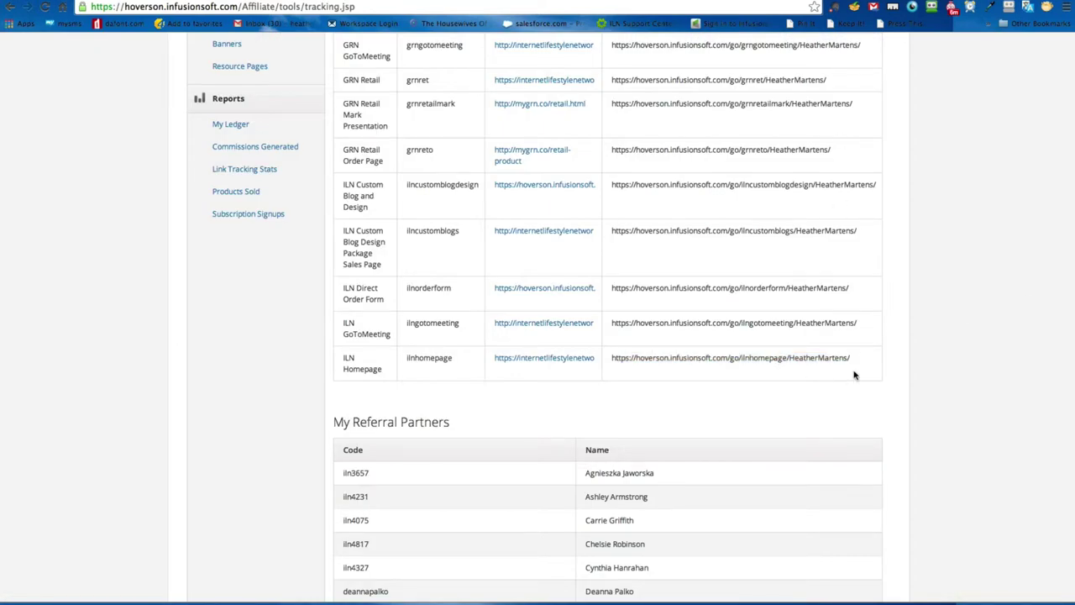
pyautogui.scroll(3, 858, 365)
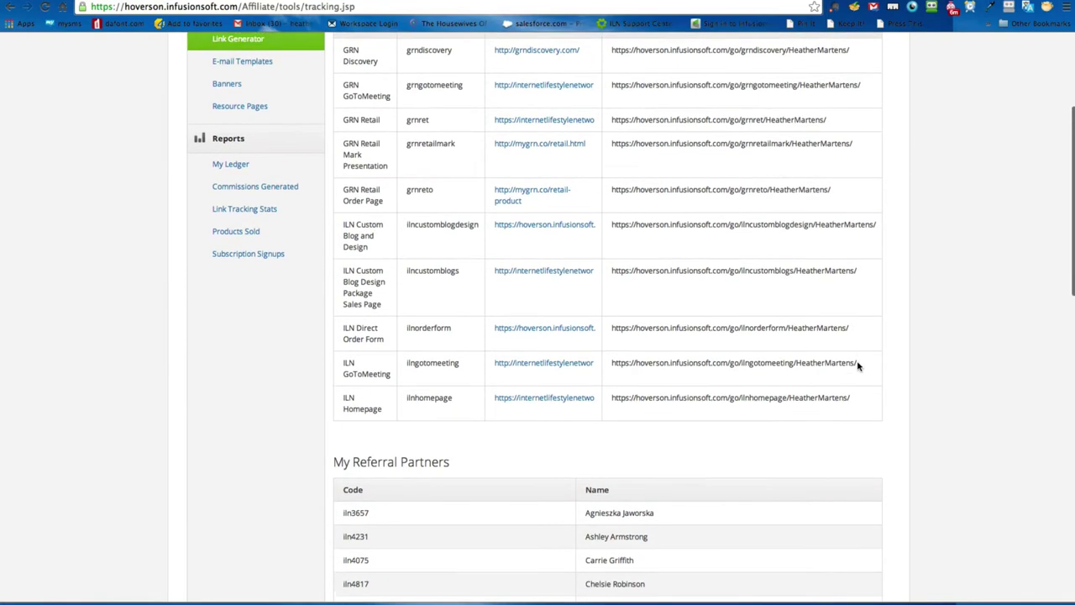
pyautogui.scroll(-4, 858, 365)
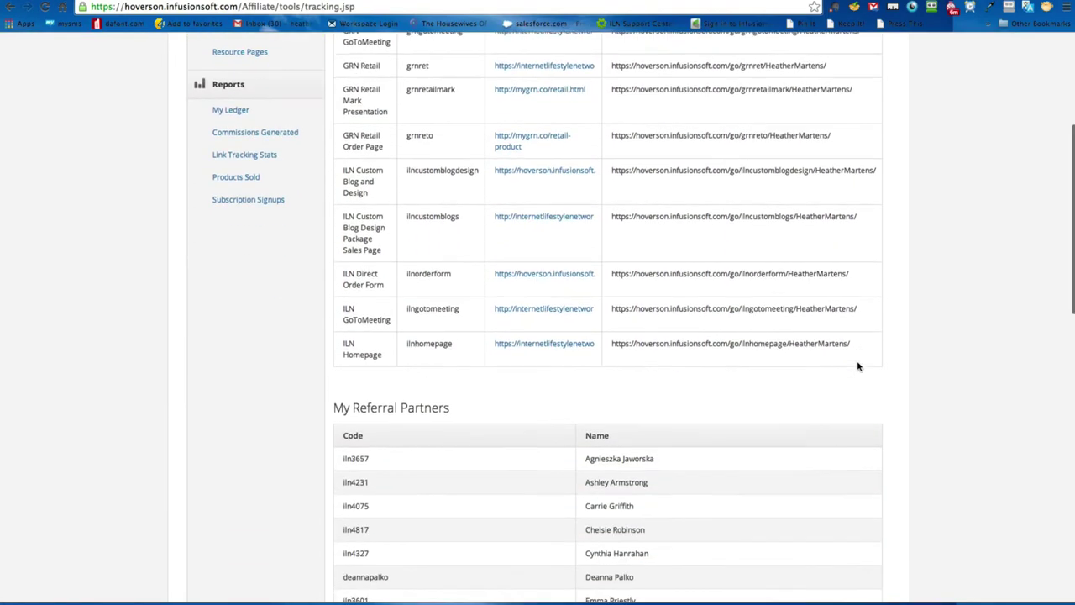
pyautogui.moveTo(849, 284); pyautogui.dragTo(614, 285)
pyautogui.press('super+c')
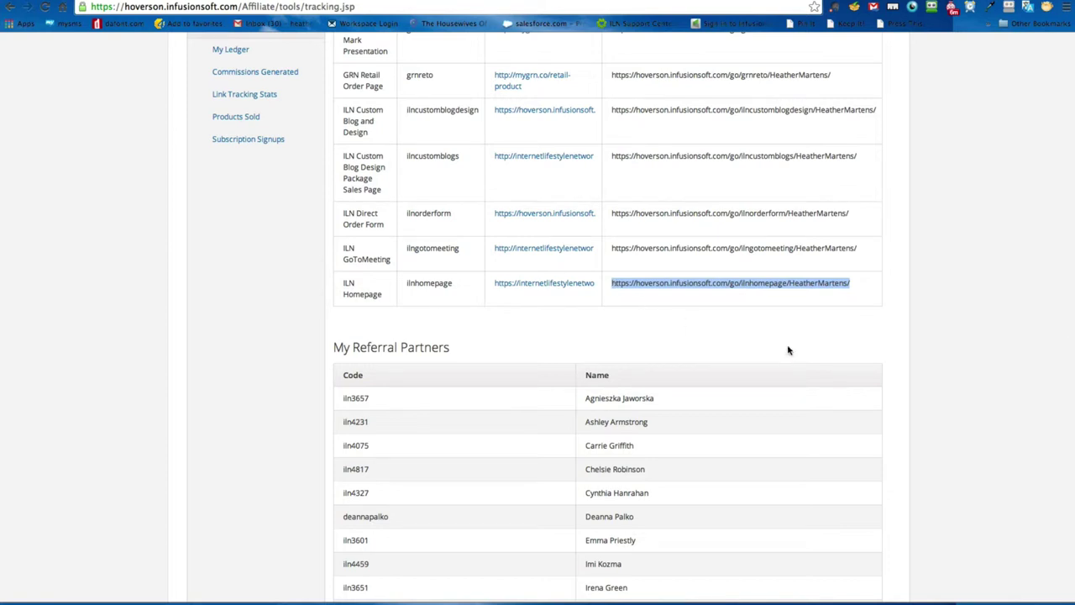
pyautogui.scroll(3, 748, 292)
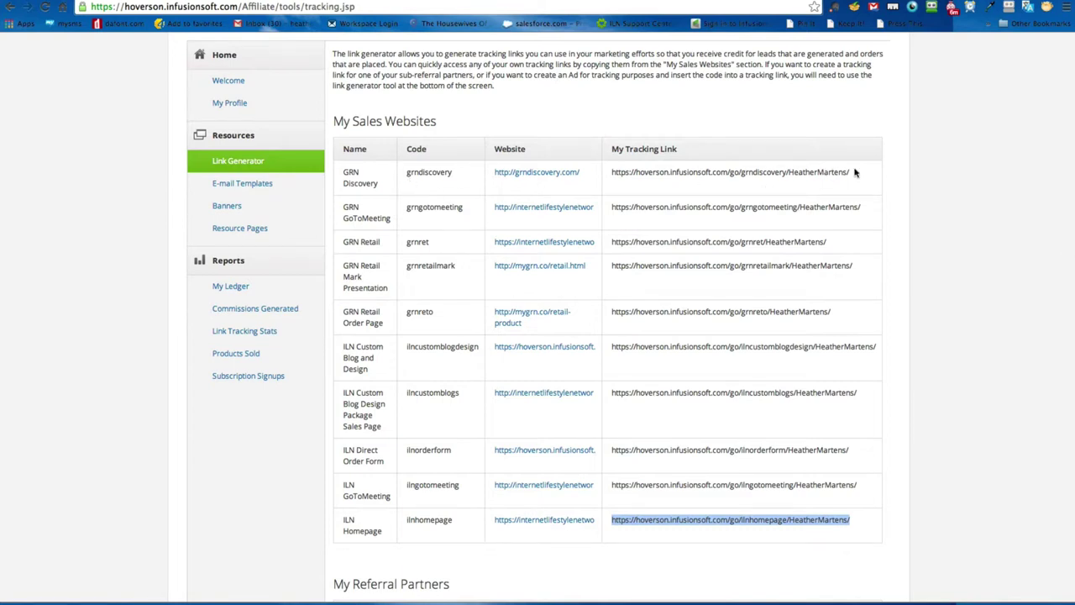
pyautogui.moveTo(860, 173); pyautogui.dragTo(602, 166)
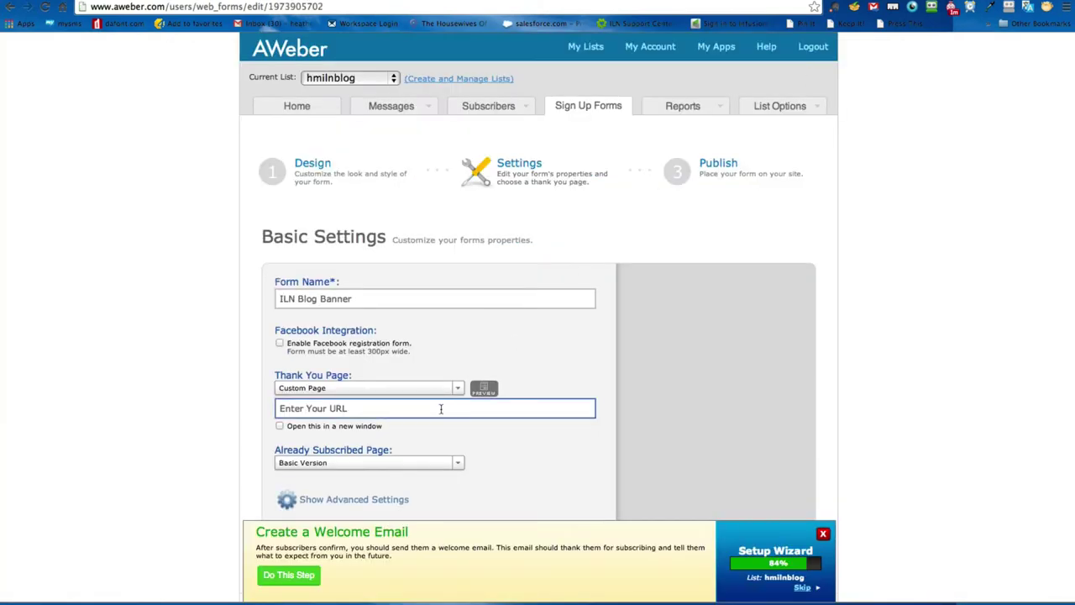
pyautogui.click(441, 409)
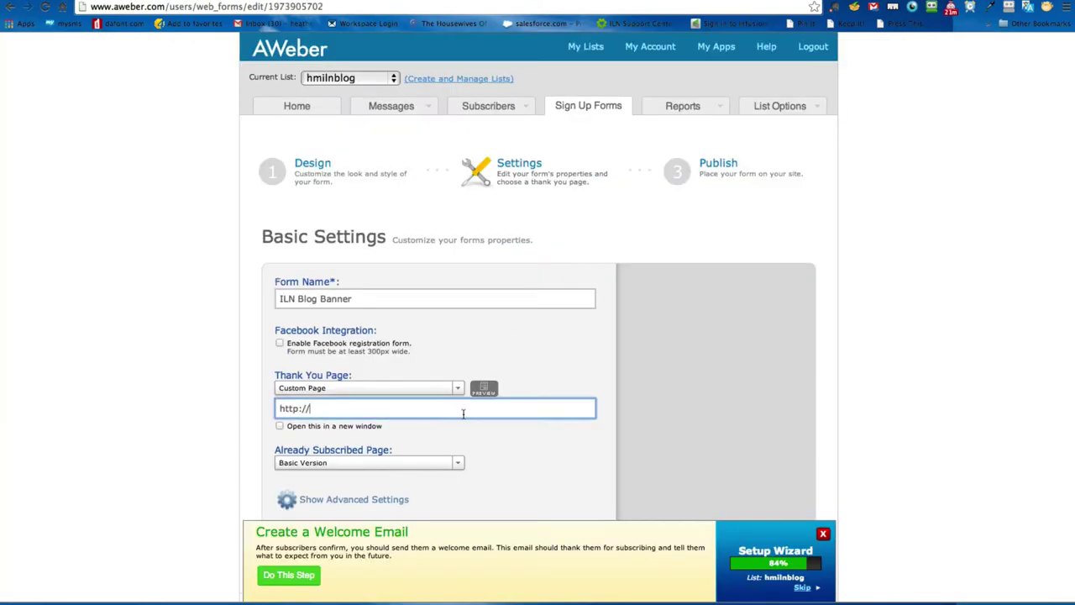
pyautogui.press('super+a')
pyautogui.press('super+v')
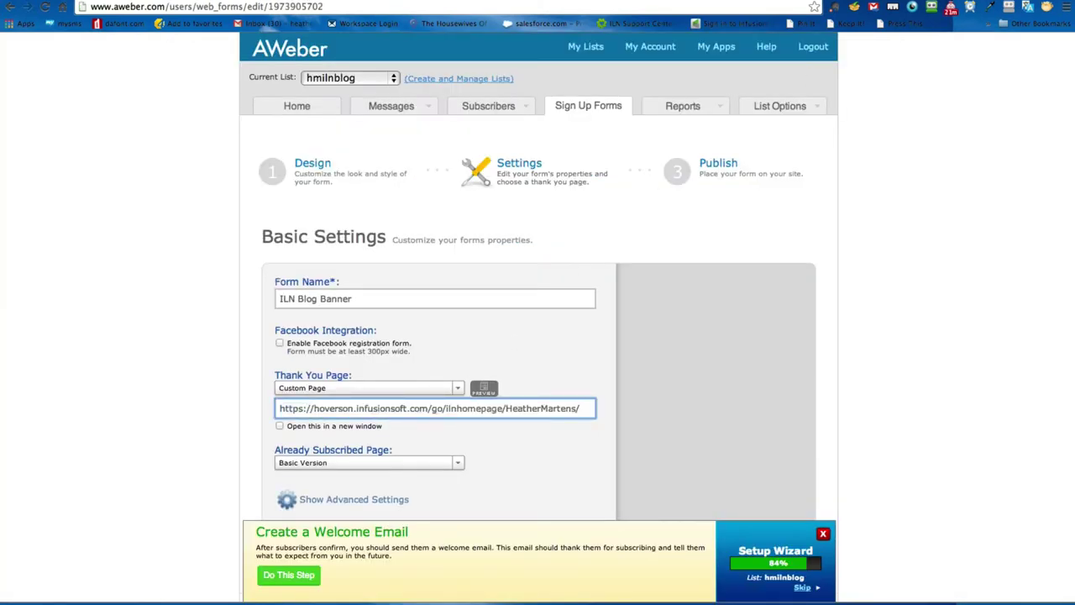
pyautogui.click(248, 420)
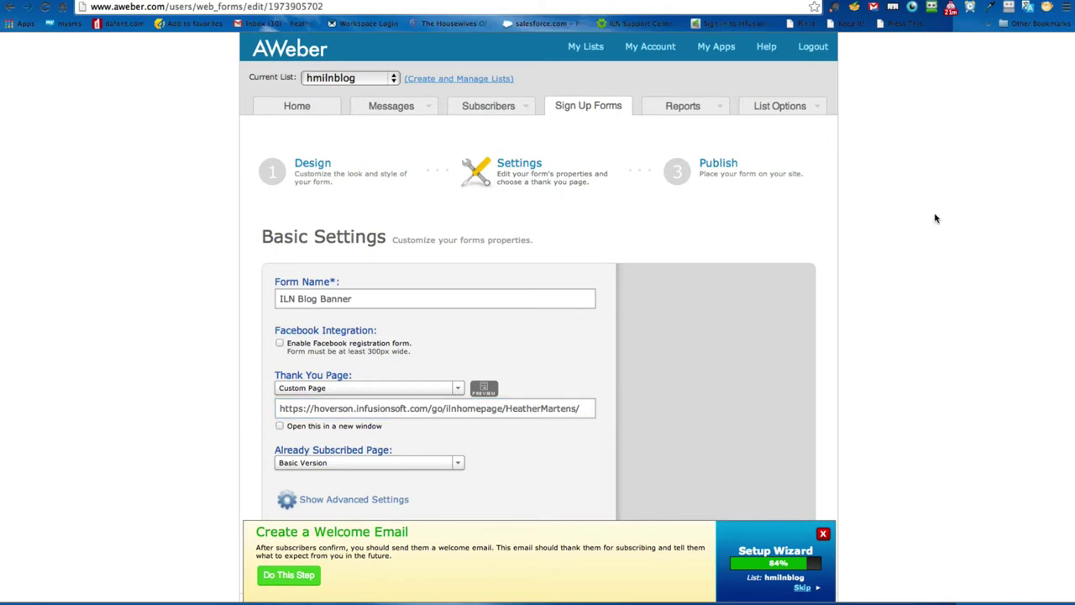
pyautogui.hotkey('ctrl', 'Tab')
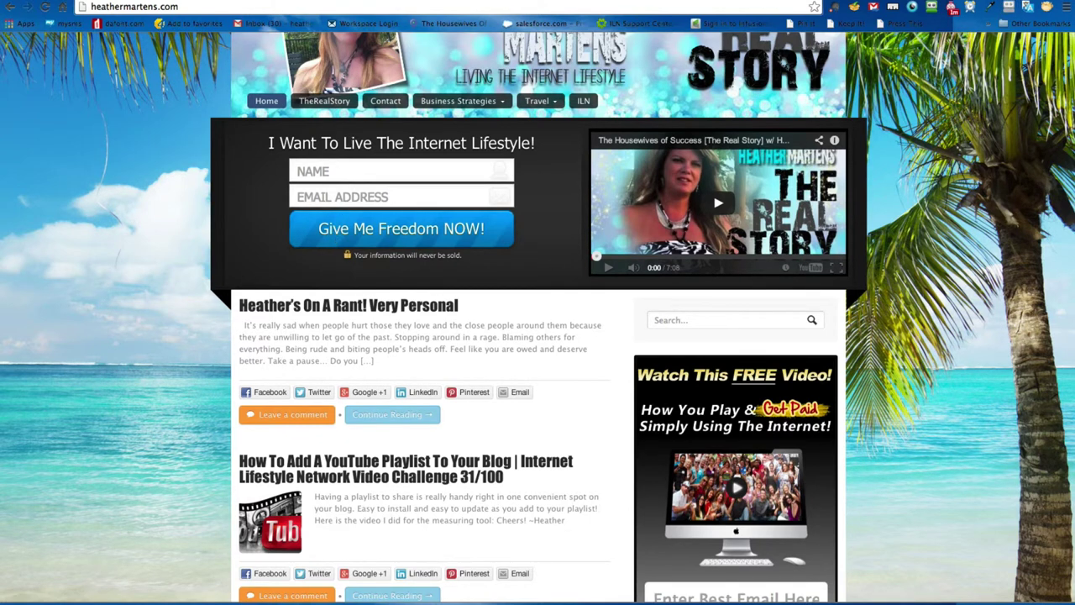
# Step: Load the copied ILN Homepage tracking link in a new tab
pyautogui.hotkey('ctrl', 't')
pyautogui.press('Return')
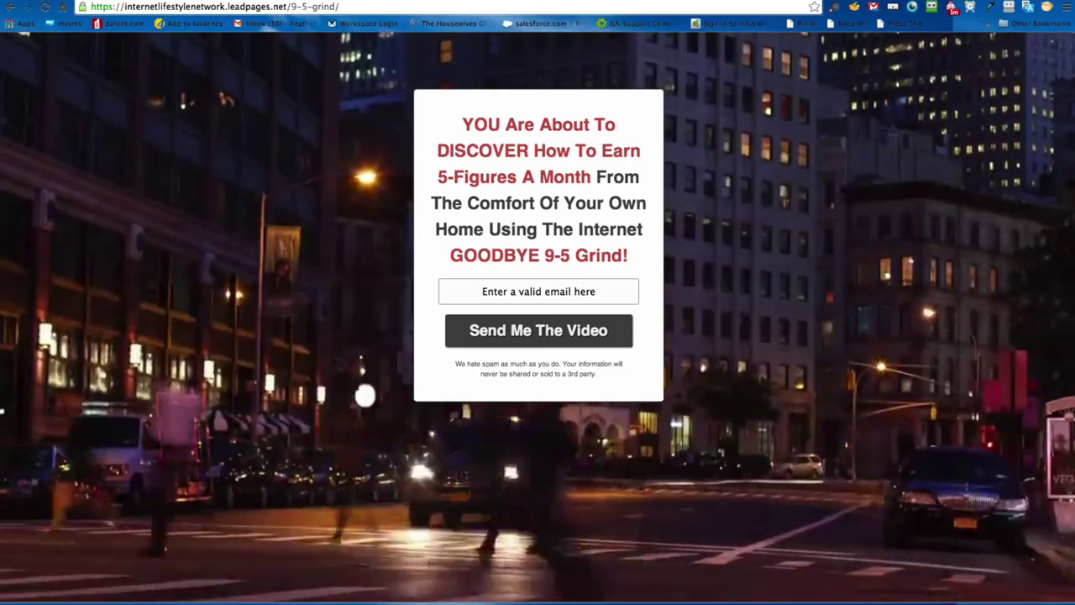
# Step: Opt in with a saved e-mail address and pause the Internet Lifestyle Network intro video
pyautogui.click(569, 290)
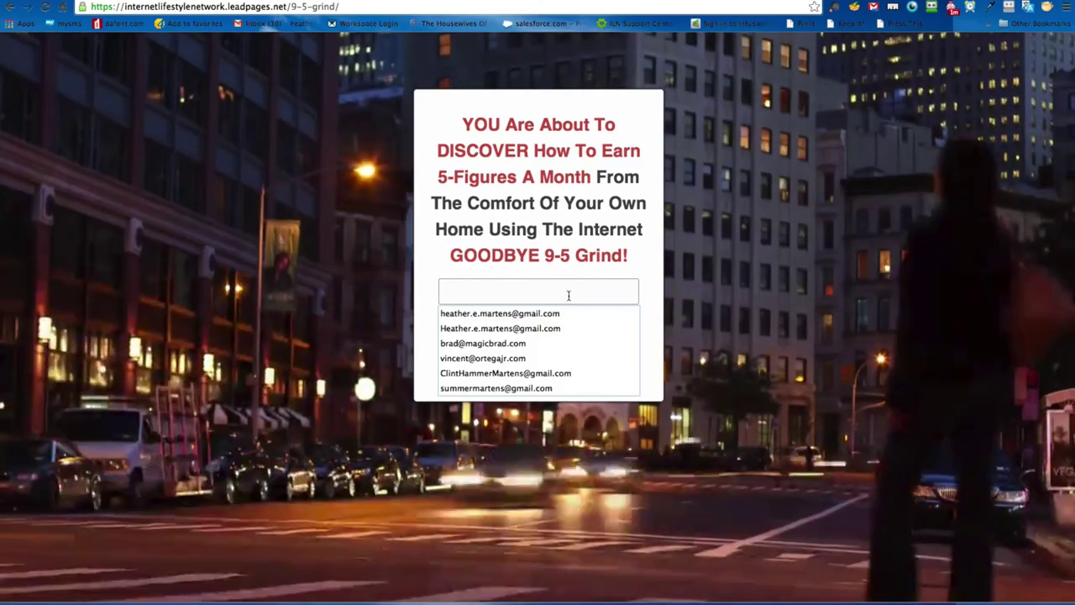
pyautogui.click(500, 314)
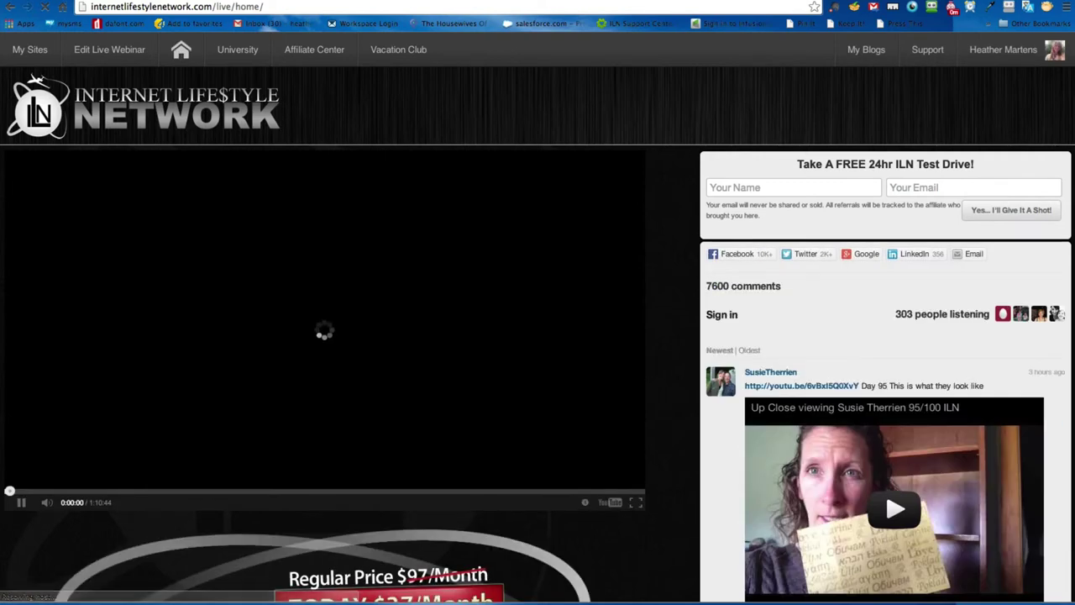
pyautogui.click(22, 504)
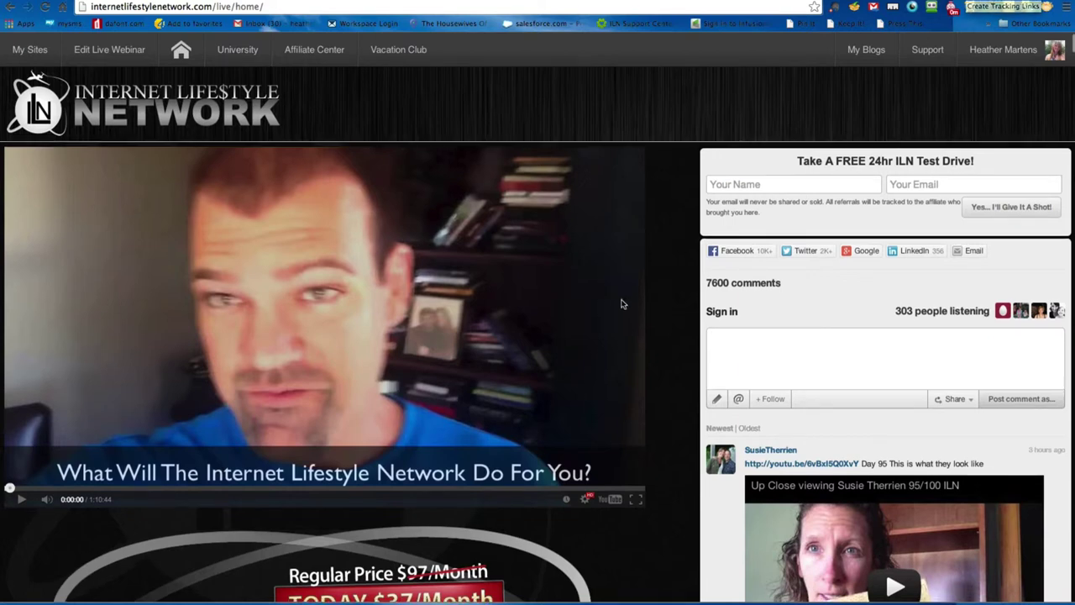
pyautogui.scroll(-3, 630, 315)
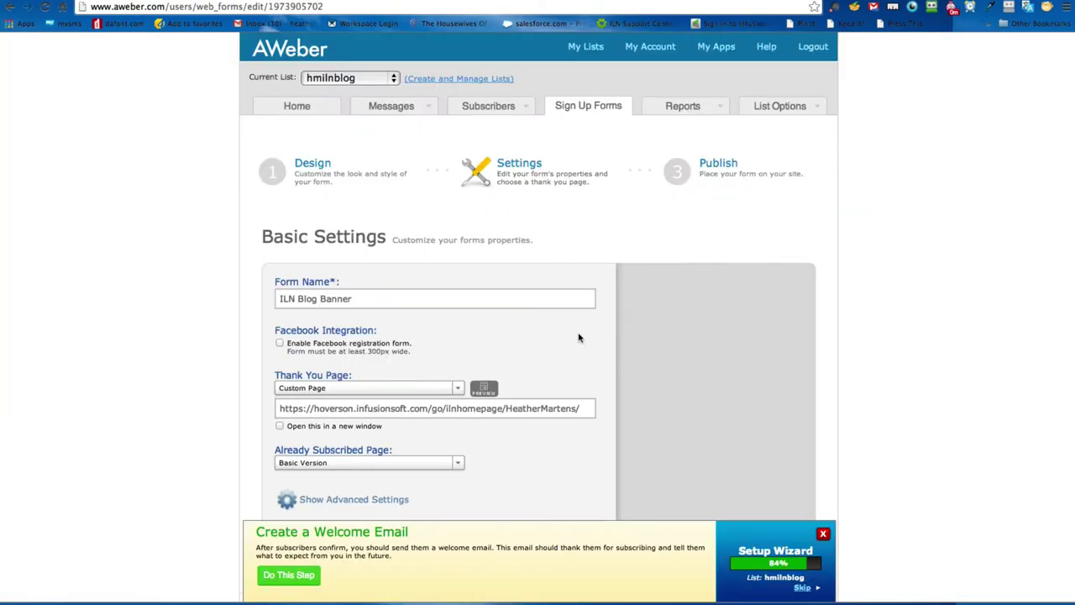
pyautogui.click(488, 409)
pyautogui.click(407, 474)
pyautogui.click(403, 468)
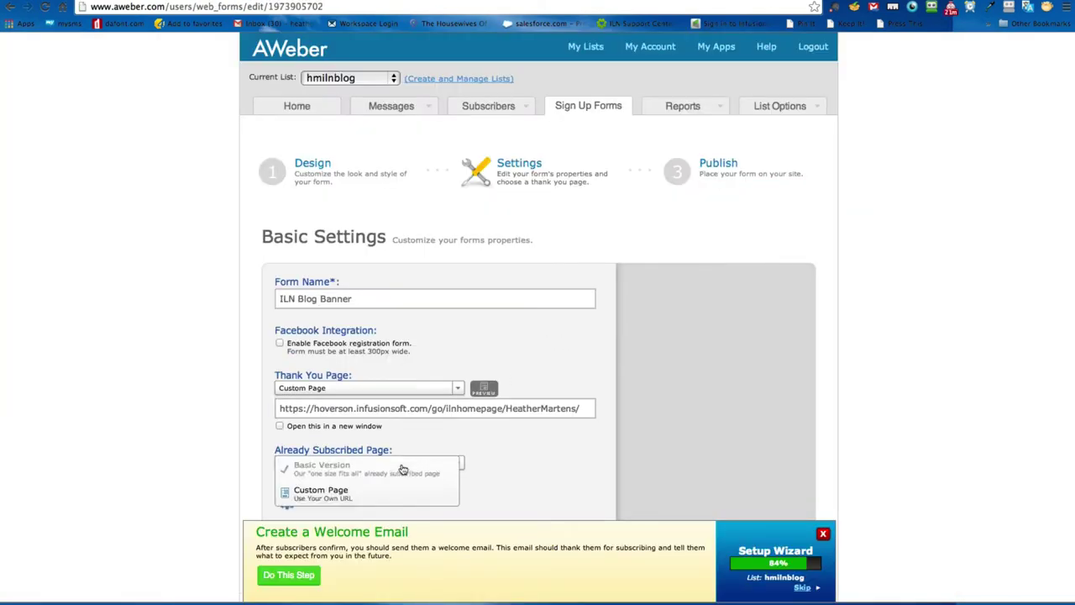
pyautogui.click(366, 500)
pyautogui.scroll(-2, 235, 471)
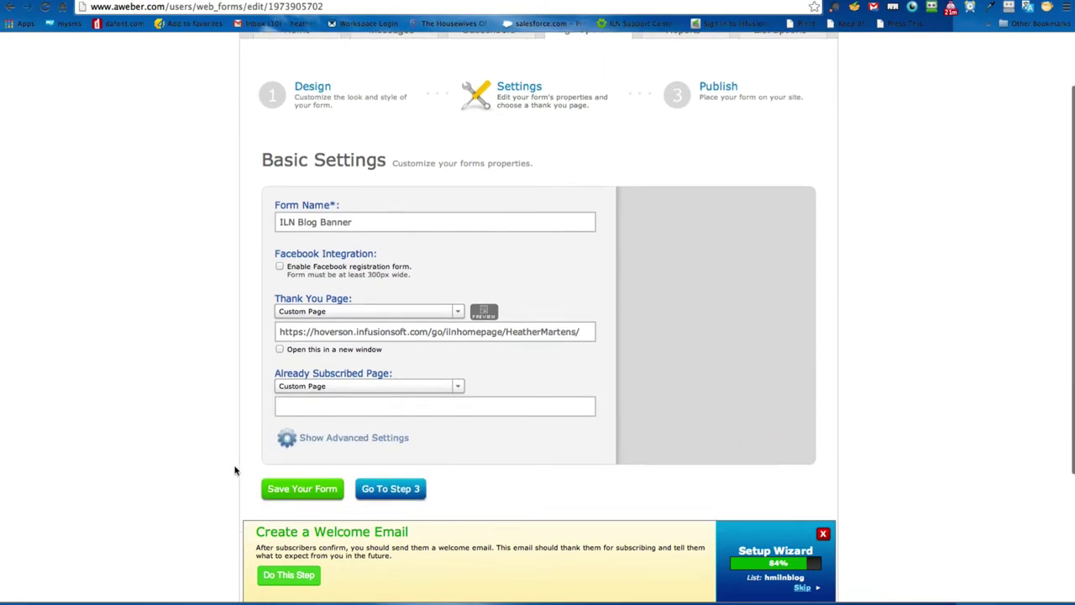
pyautogui.click(339, 405)
pyautogui.write('http://')
# Step: After briefly reverting to the basic page, reselect Custom Page and focus its URL field
pyautogui.click(351, 386)
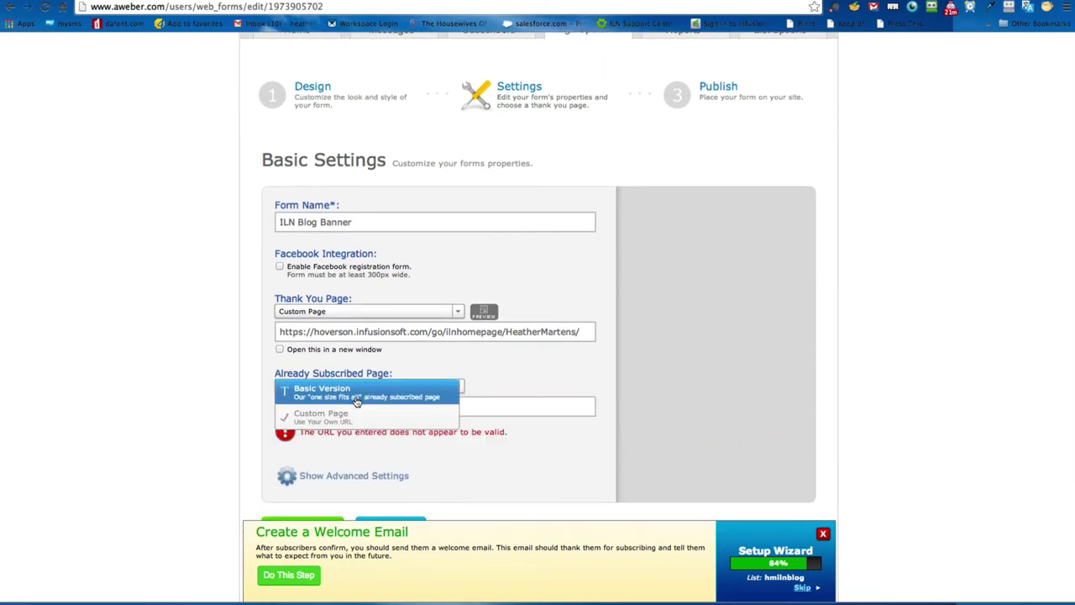
pyautogui.click(357, 395)
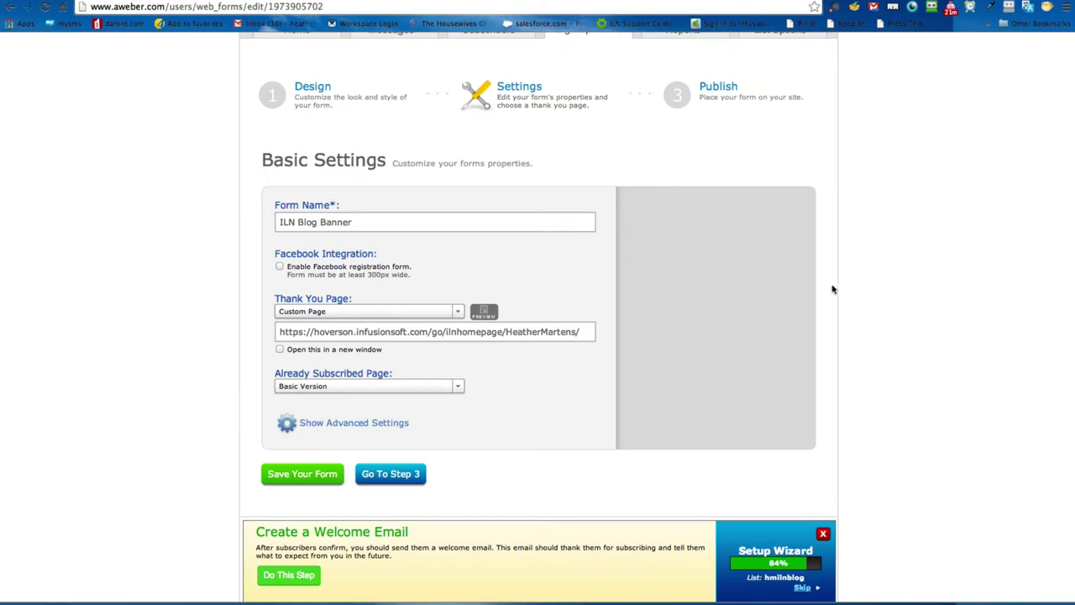
pyautogui.click(353, 387)
pyautogui.click(348, 413)
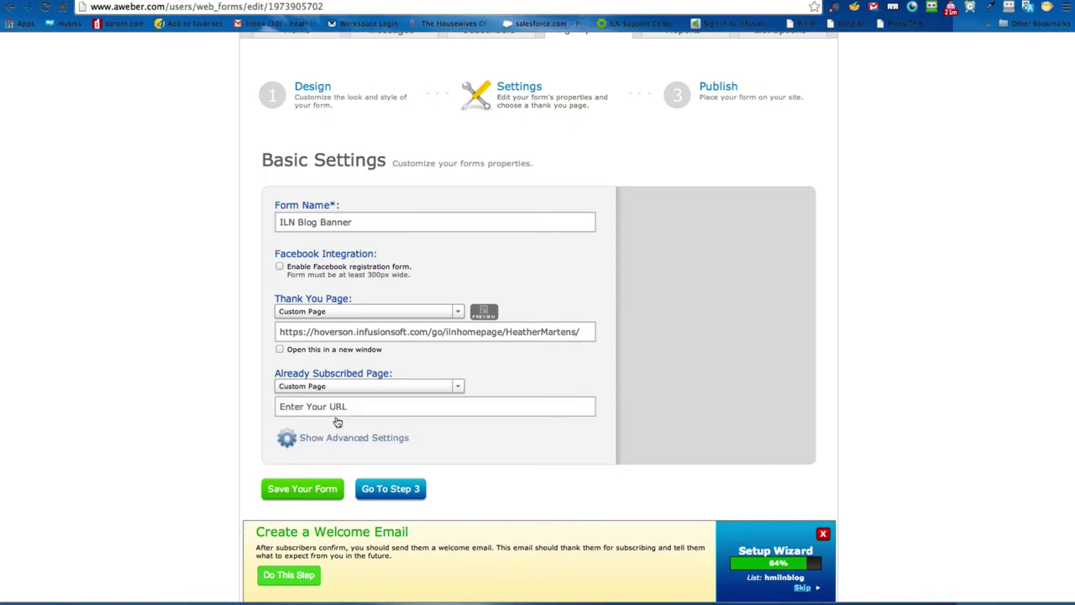
pyautogui.click(326, 409)
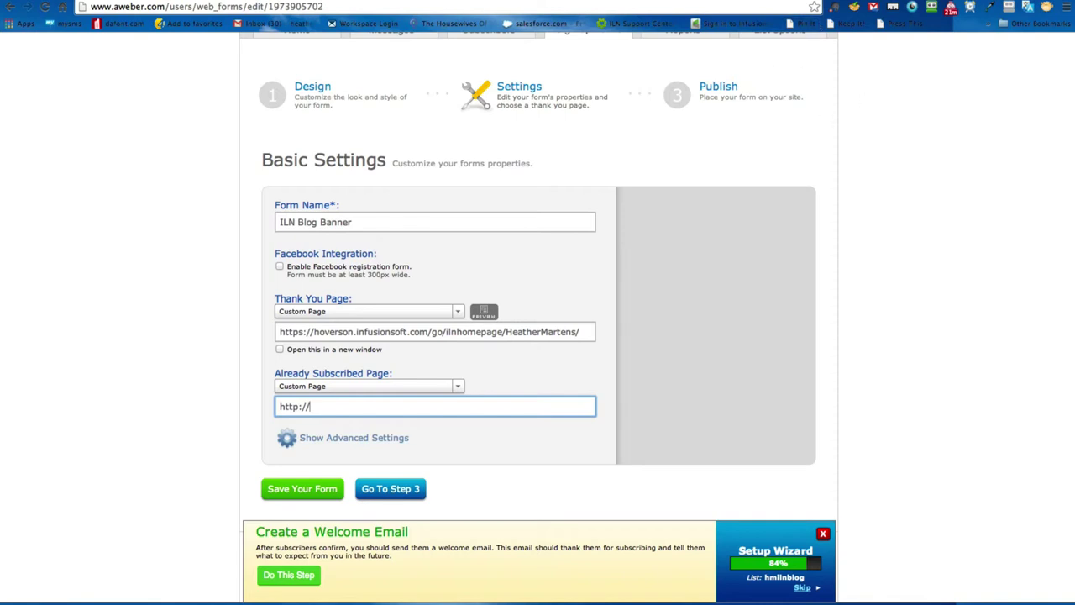
pyautogui.hotkey('ctrl', 'Tab')
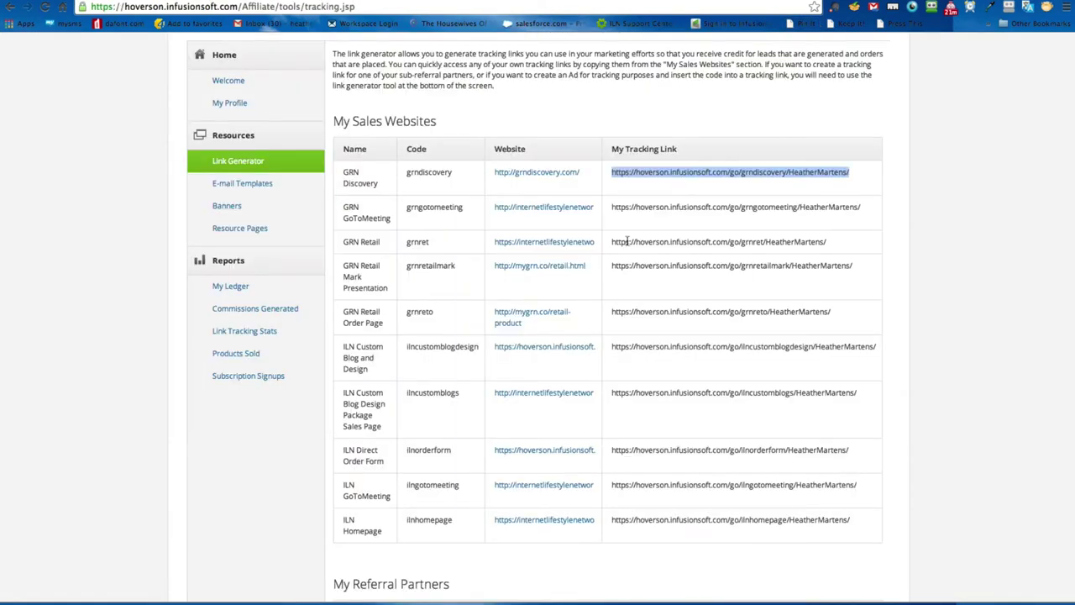
# Step: Copy the blog's web address into the Already Subscribed URL field and append 'about'
pyautogui.click(896, 346)
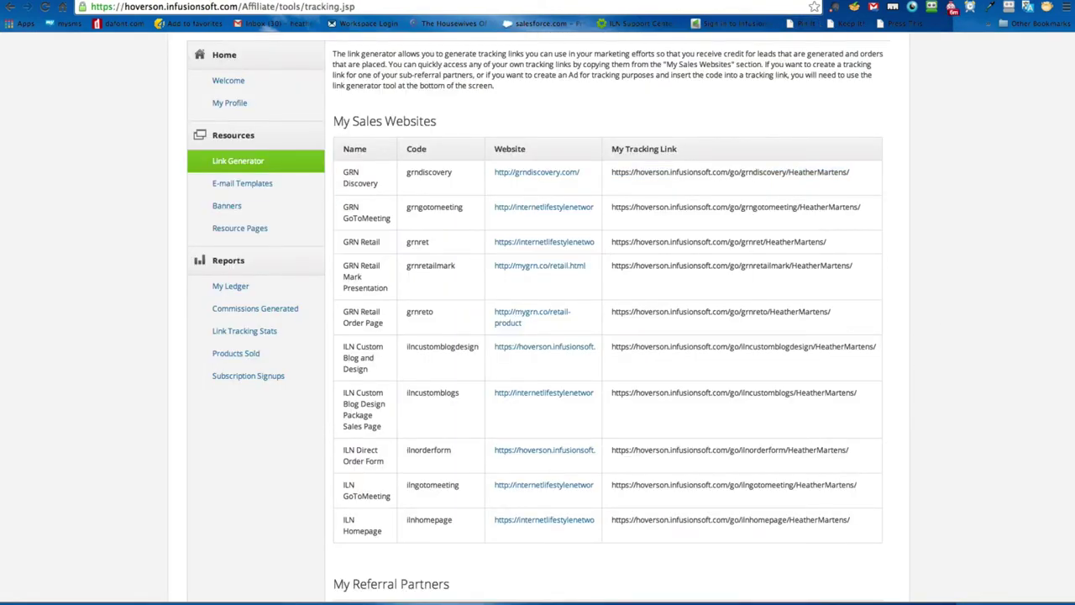
pyautogui.hotkey('ctrl', 'Tab')
pyautogui.click(197, 7)
pyautogui.hotkey('ctrl', 'c')
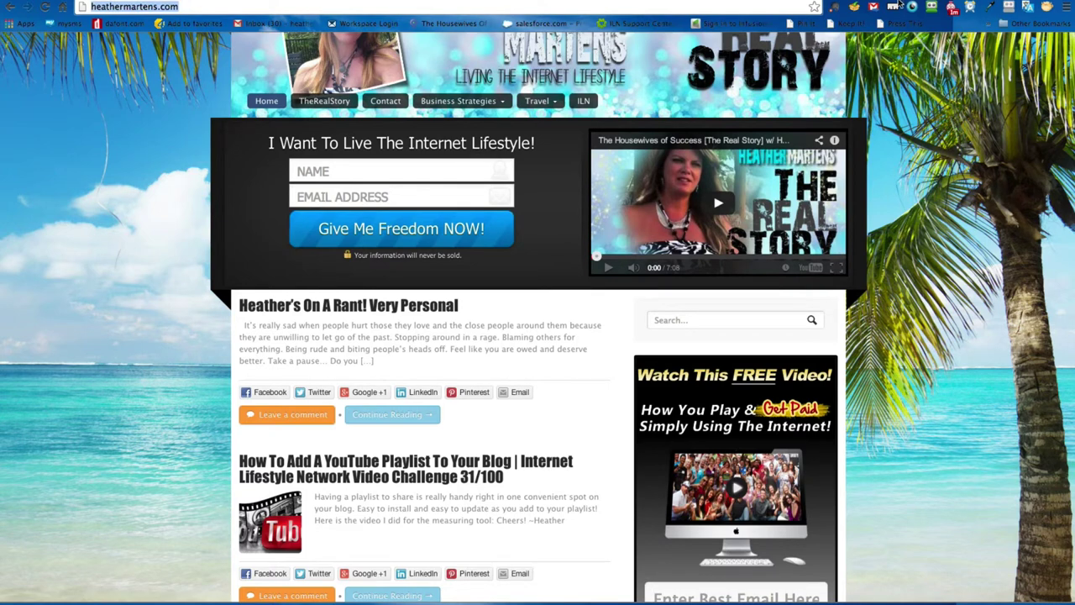
pyautogui.hotkey('ctrl', 'Tab')
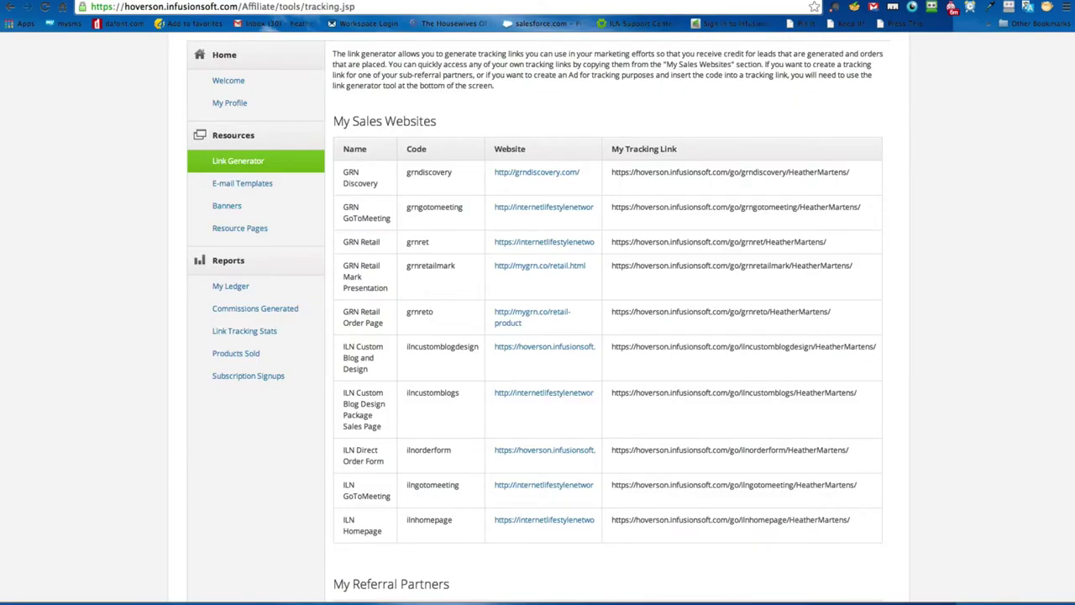
pyautogui.hotkey('ctrl', 'Tab')
pyautogui.hotkey('ctrl', 'a')
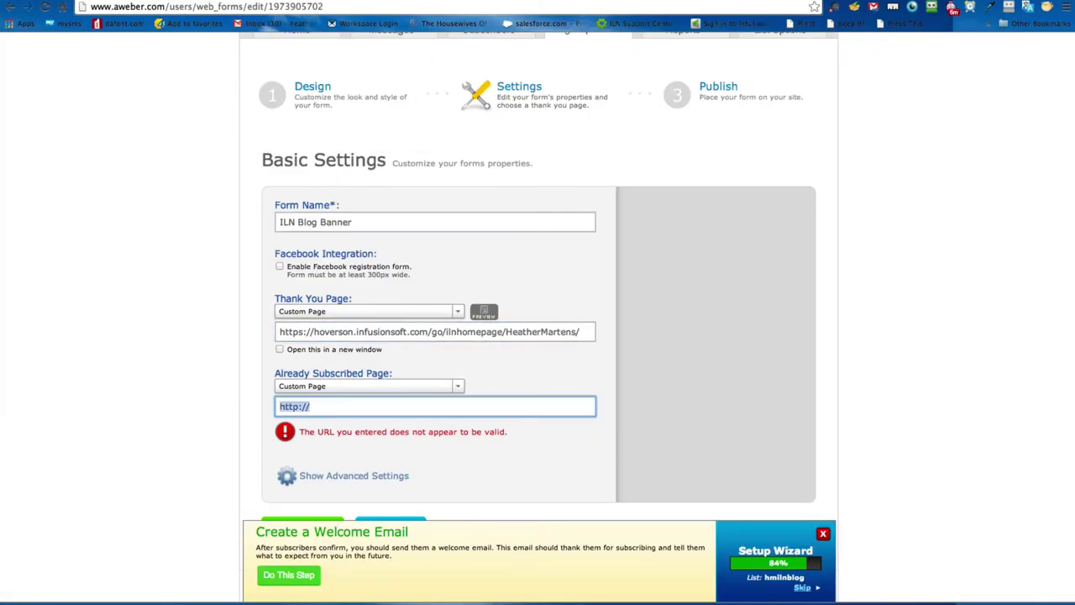
pyautogui.hotkey('ctrl', 'v')
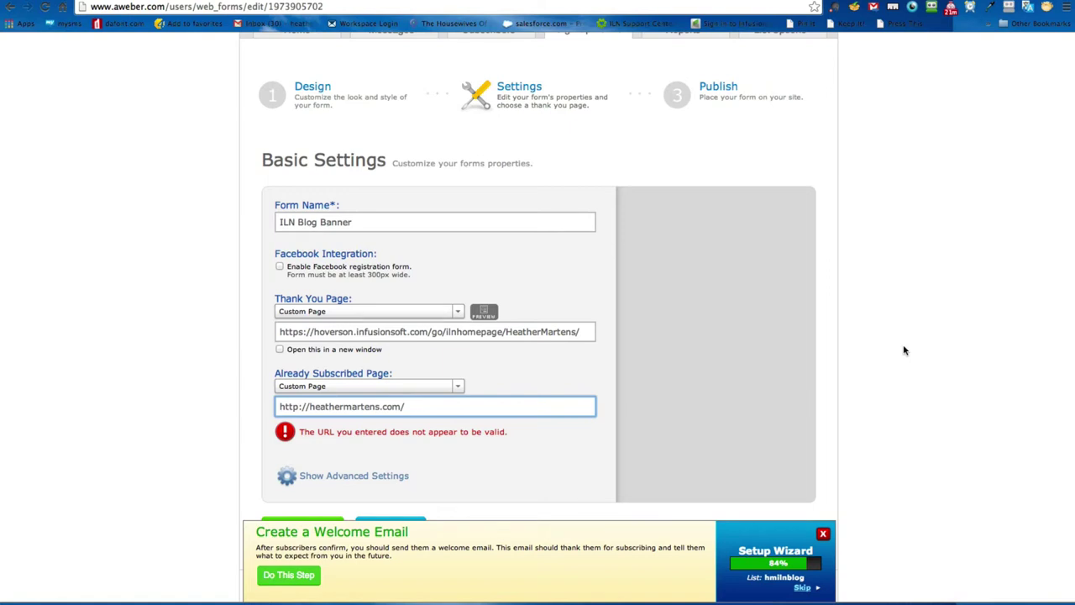
pyautogui.write('aboutme')
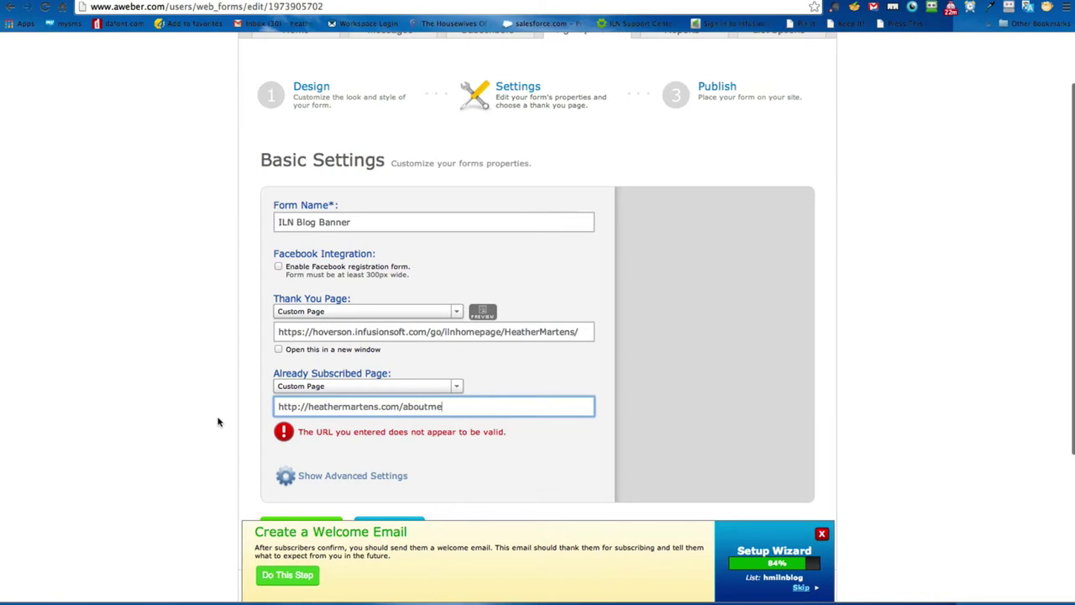
# Step: Save the ILN Blog Banner web form
pyautogui.click(217, 422)
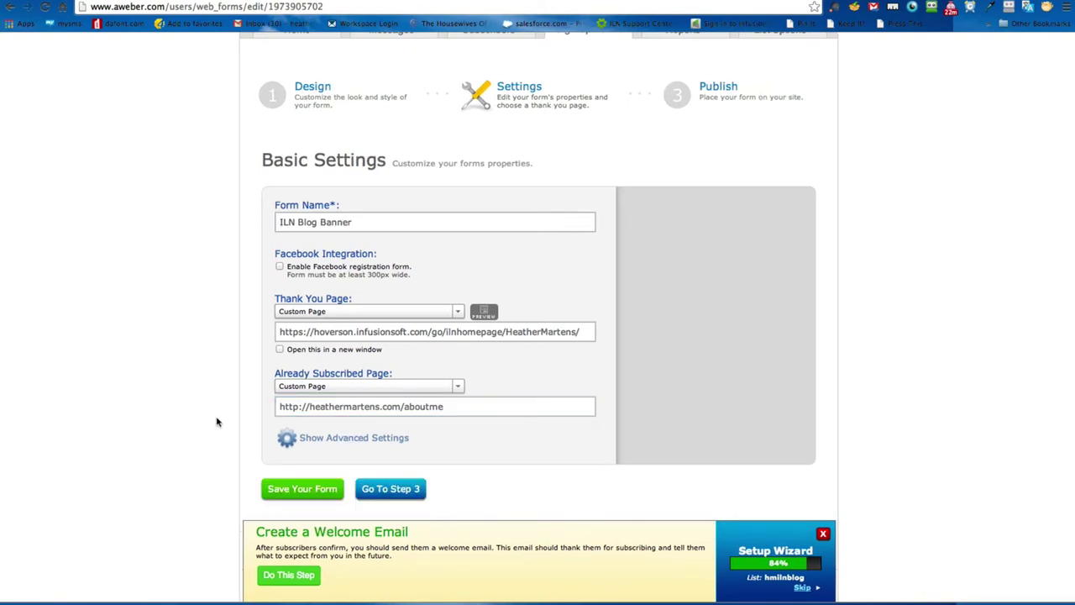
pyautogui.scroll(-5, 217, 422)
pyautogui.click(296, 351)
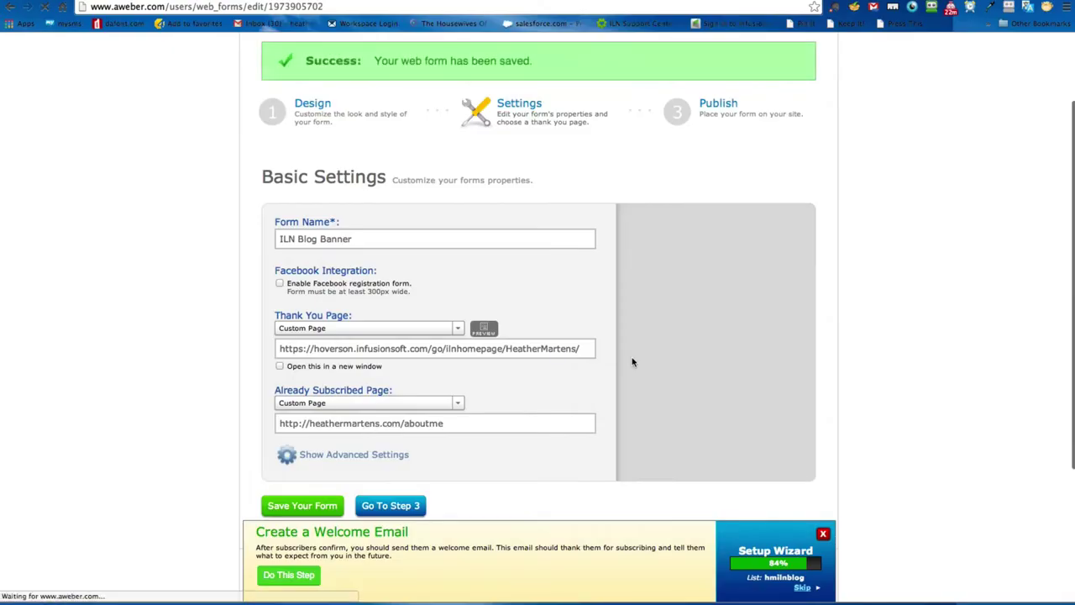
# Step: Go to Step 3, choose I Will Install My Form, and look at the email-your-web-designer option
pyautogui.scroll(1, 562, 305)
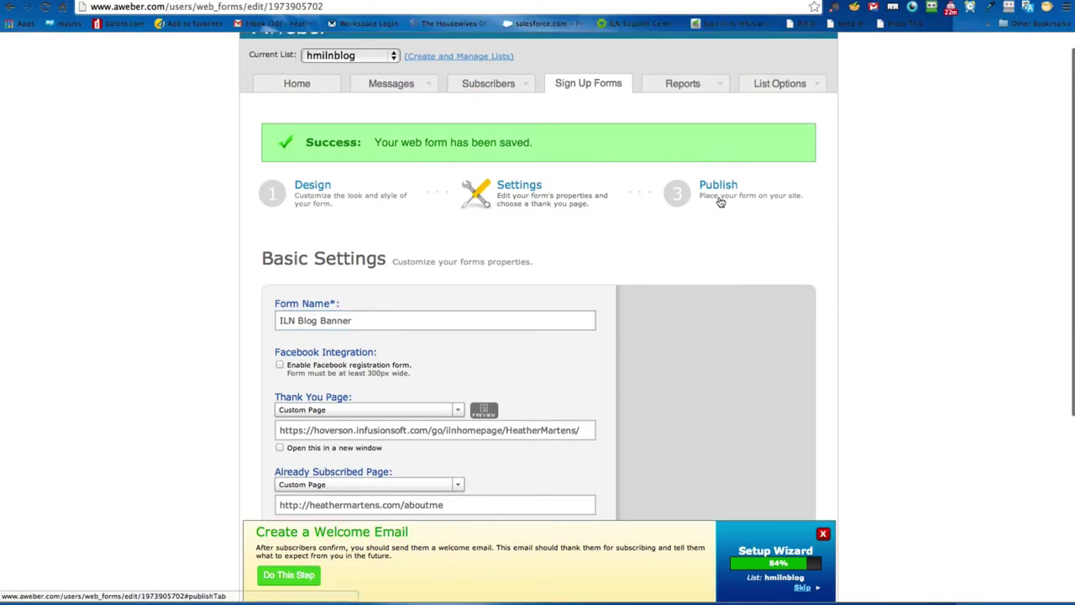
pyautogui.scroll(-2, 847, 263)
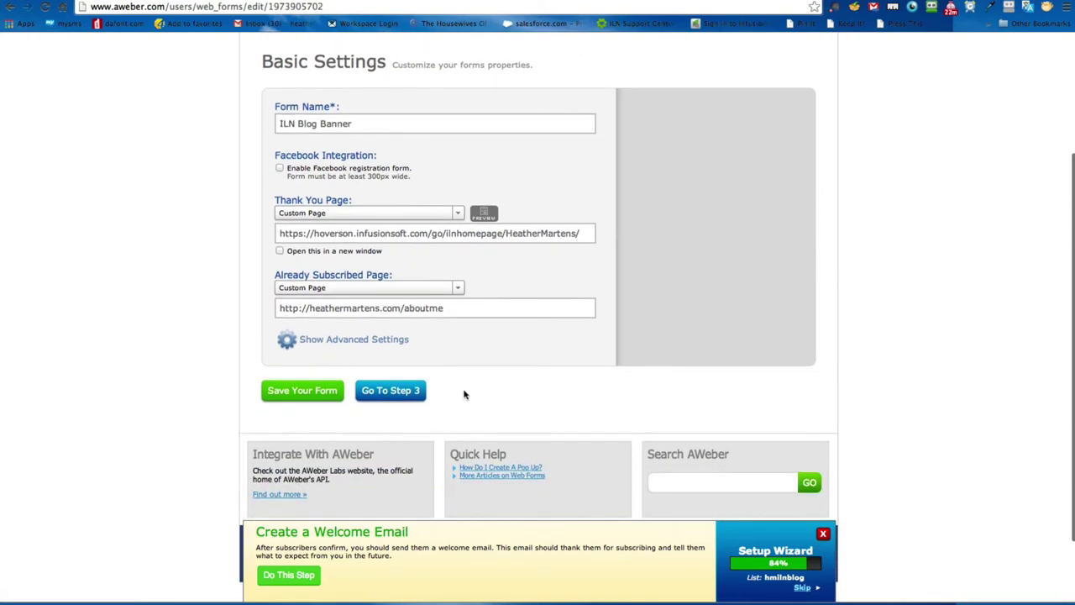
pyautogui.click(367, 391)
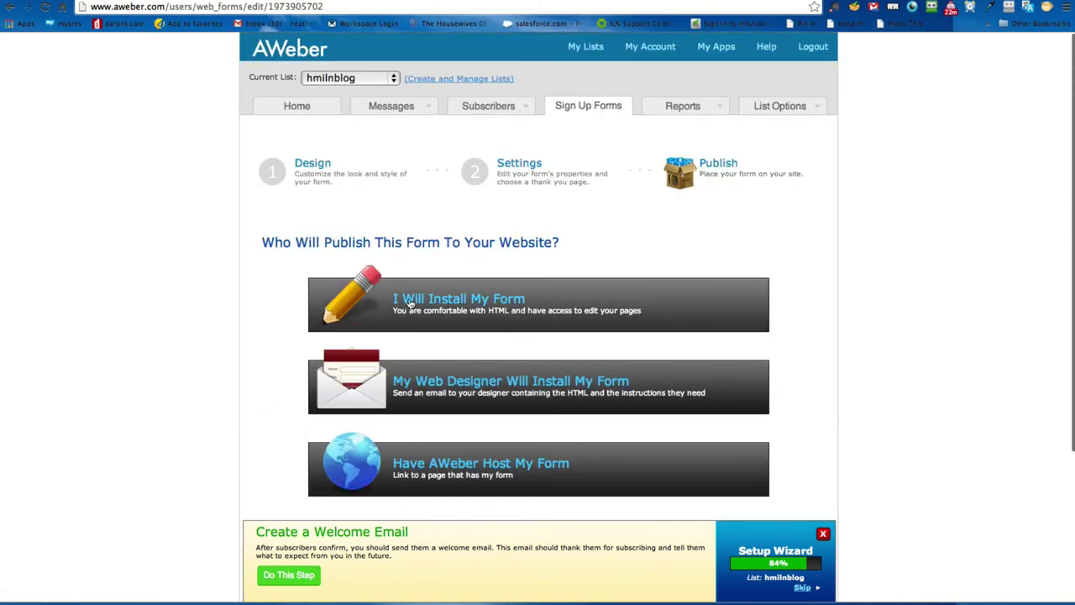
pyautogui.click(444, 304)
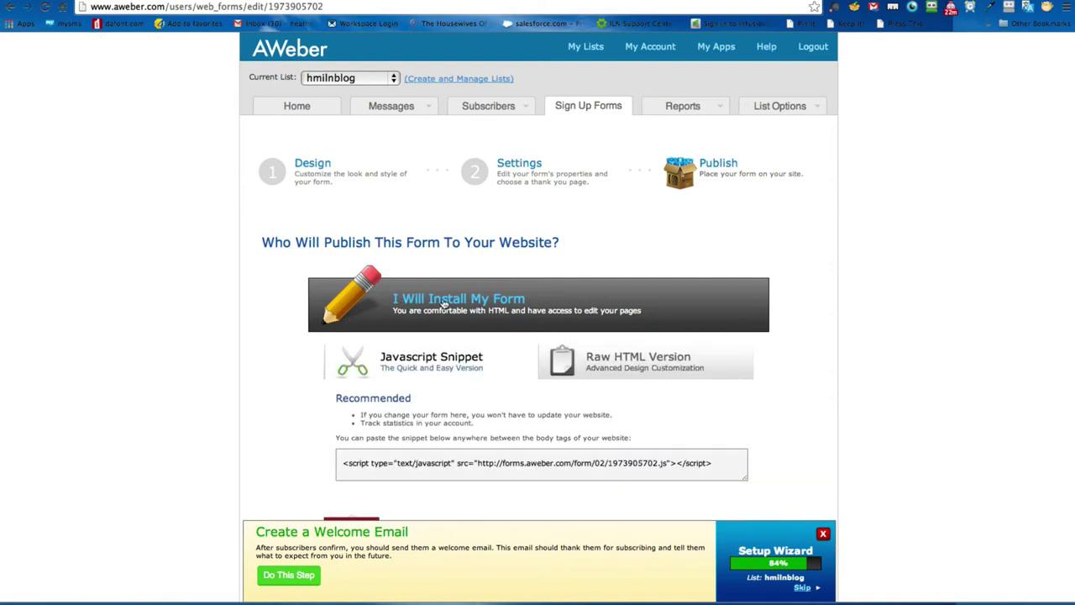
pyautogui.scroll(-1, 885, 362)
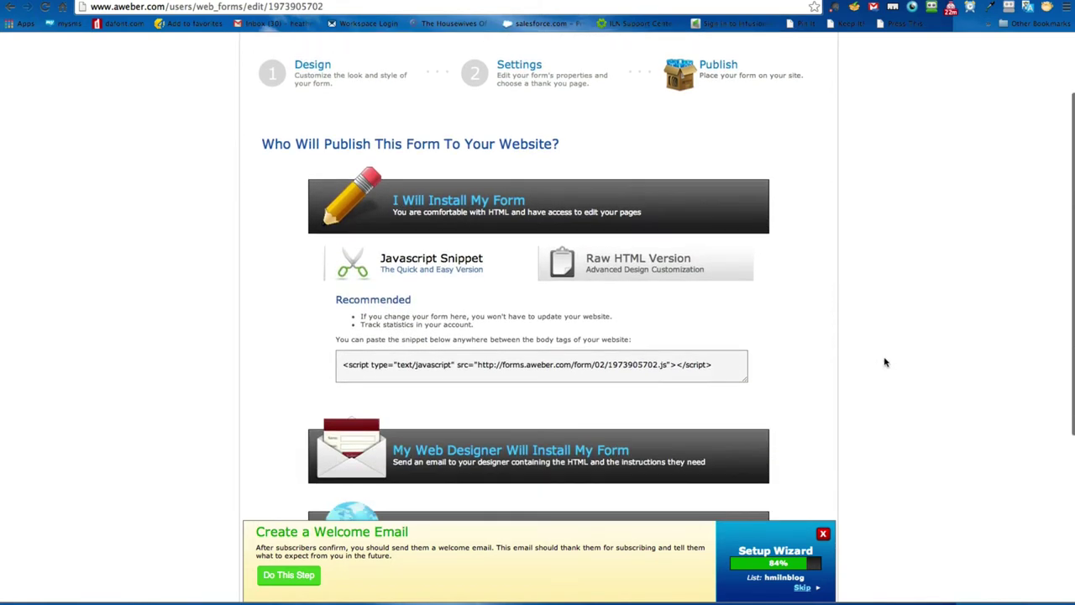
pyautogui.scroll(-2, 840, 376)
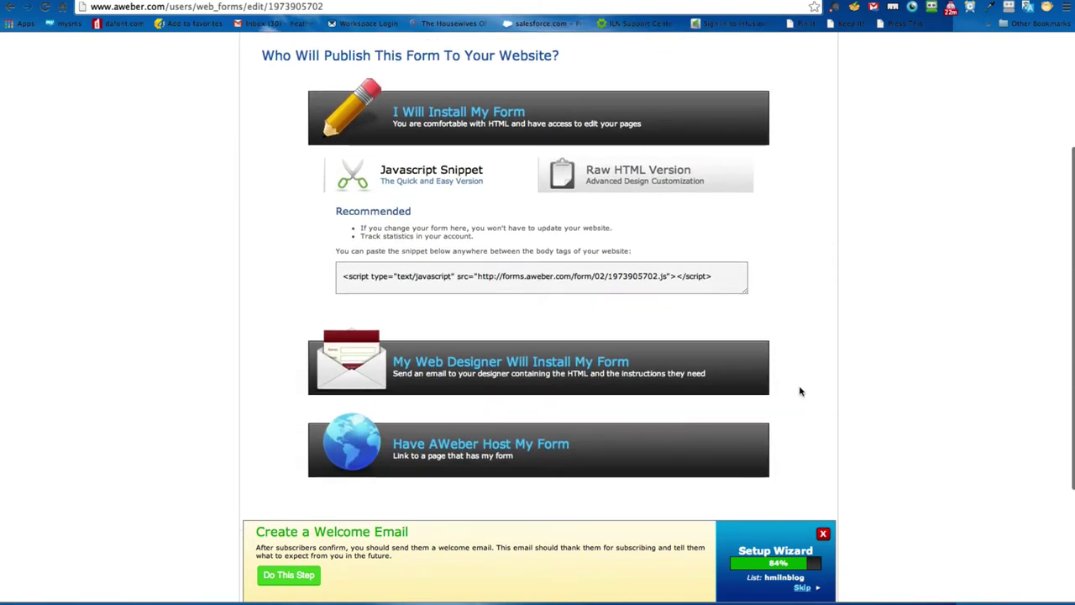
pyautogui.click(490, 367)
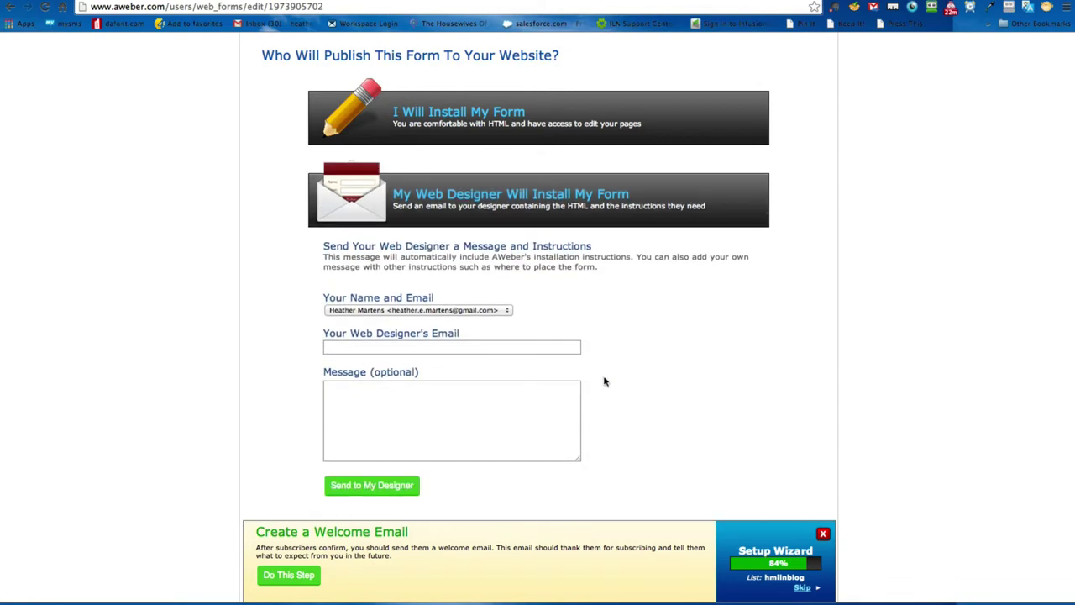
pyautogui.click(416, 350)
pyautogui.click(415, 350)
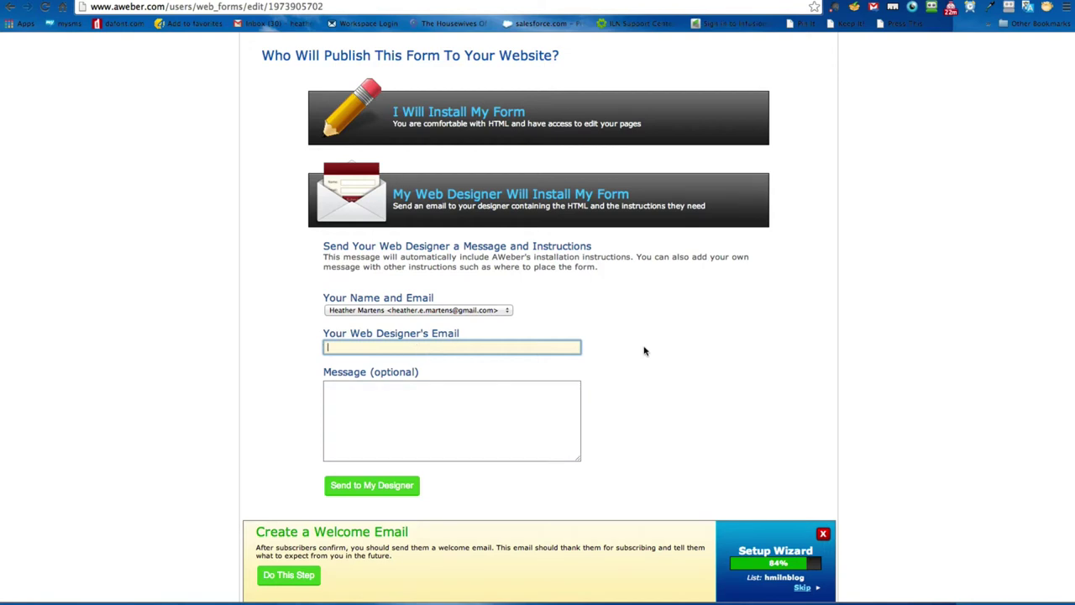
# Step: Return to the self-install options and select the JavaScript snippet code
pyautogui.scroll(2, 643, 350)
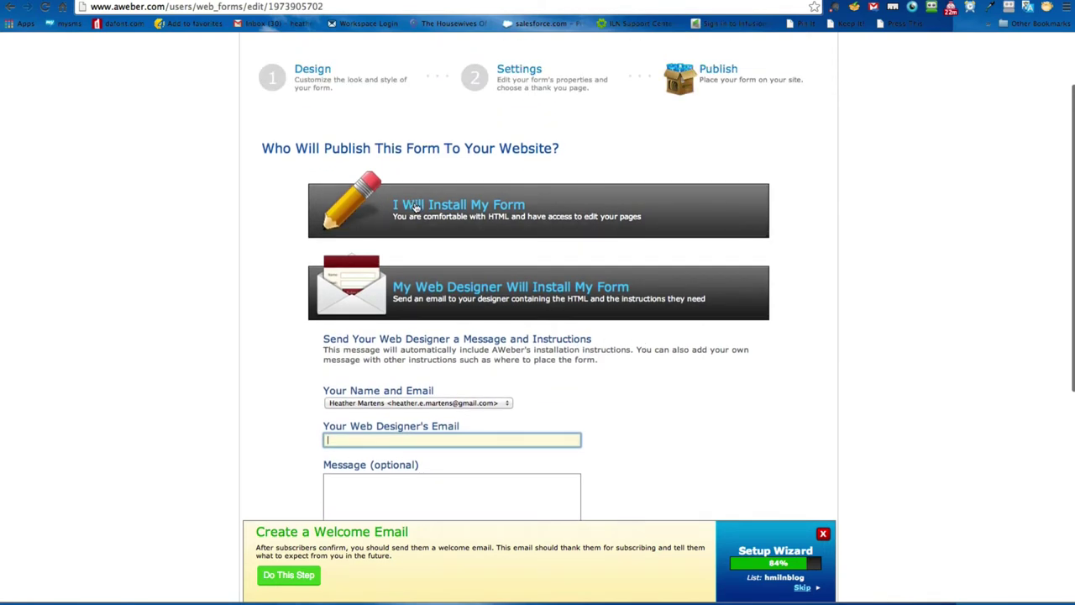
pyautogui.click(415, 207)
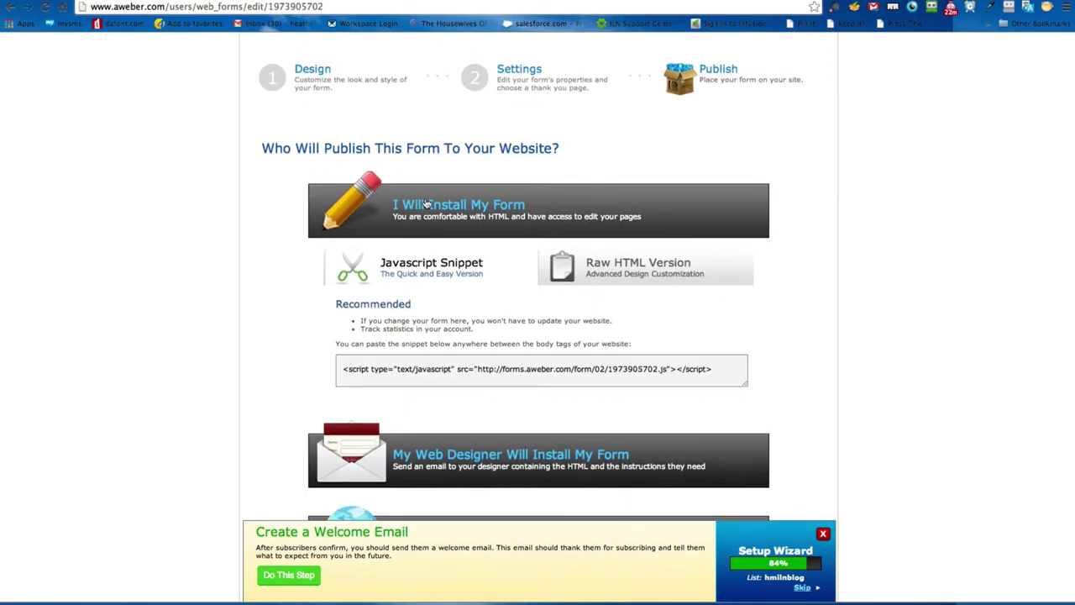
pyautogui.click(724, 368)
pyautogui.moveTo(724, 368)
pyautogui.mouseDown()
pyautogui.moveTo(564, 380)
pyautogui.moveTo(740, 380)
pyautogui.moveTo(731, 367)
pyautogui.mouseUp()
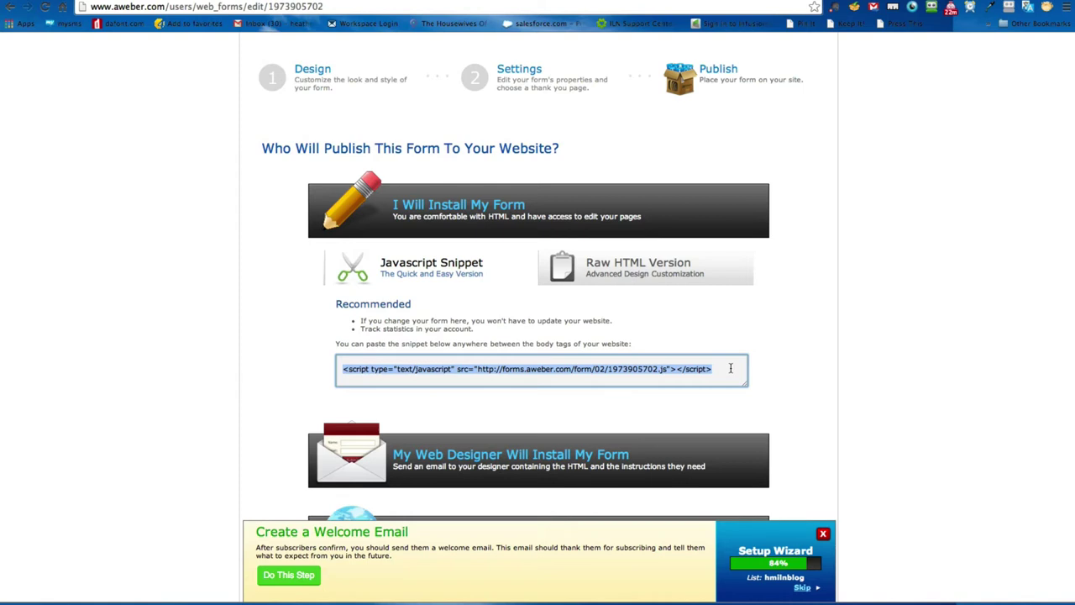
pyautogui.click(731, 368)
pyautogui.click(731, 368)
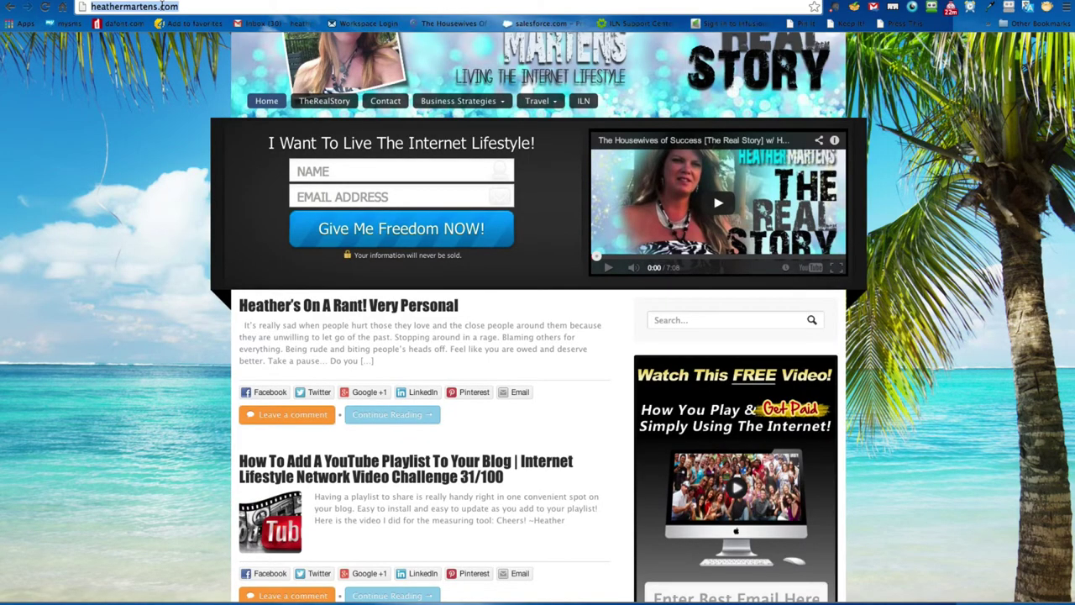
# Step: Load the ILN University site, open the blog's Dashboard, and go to Appearance > Opt-in Banner
pyautogui.write('un')
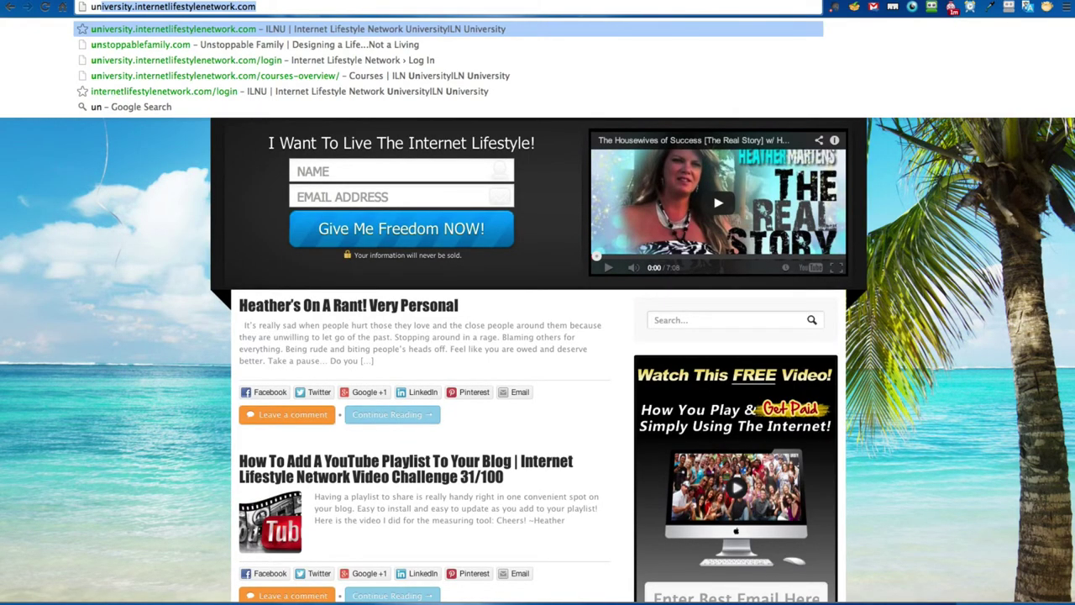
pyautogui.press('Return')
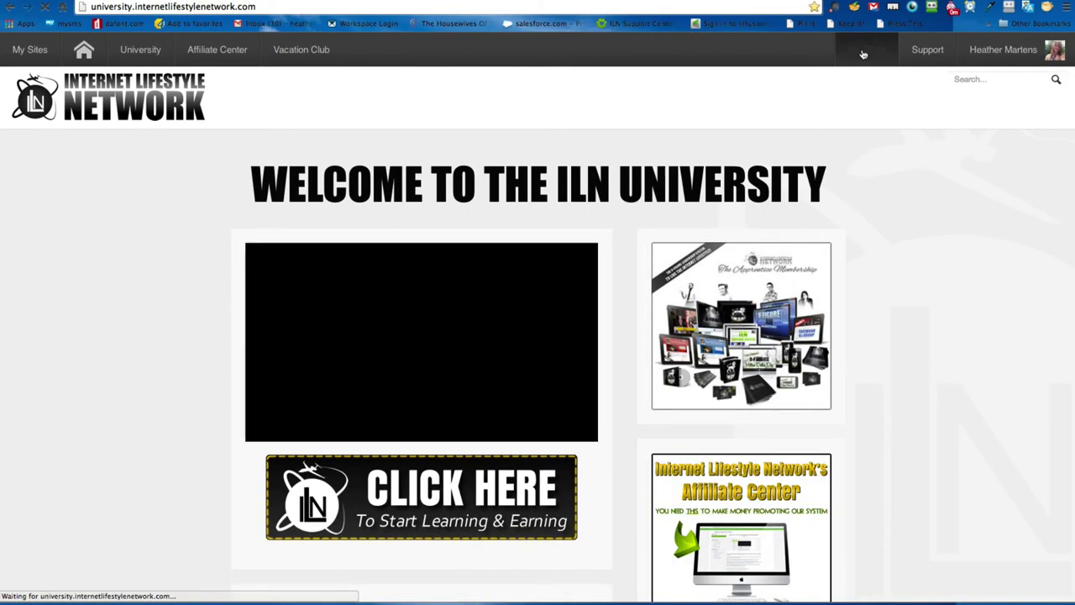
pyautogui.moveTo(867, 49)
pyautogui.moveTo(822, 78)
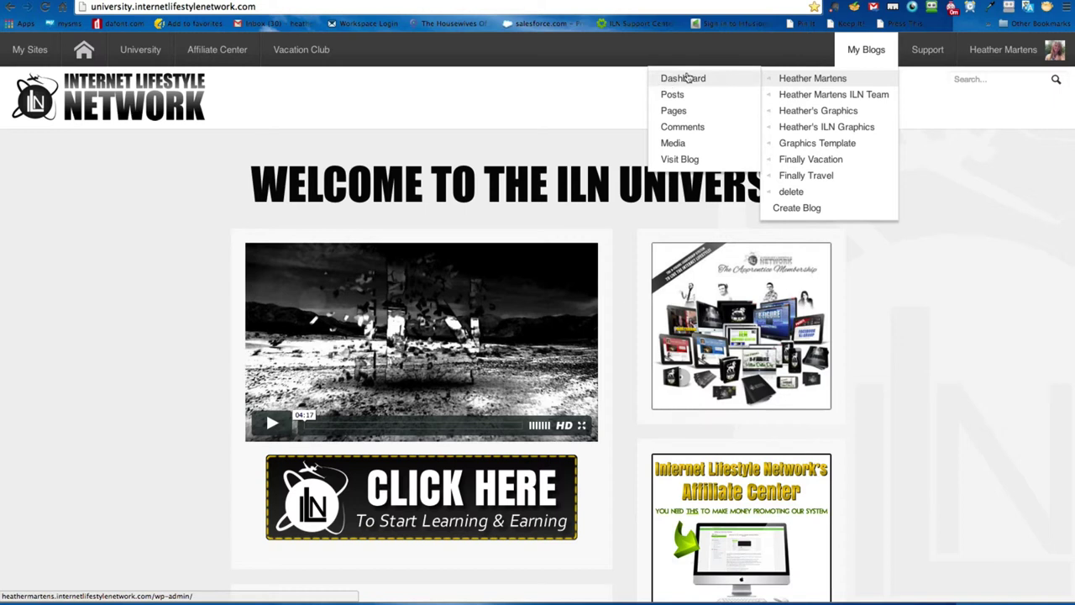
pyautogui.click(684, 78)
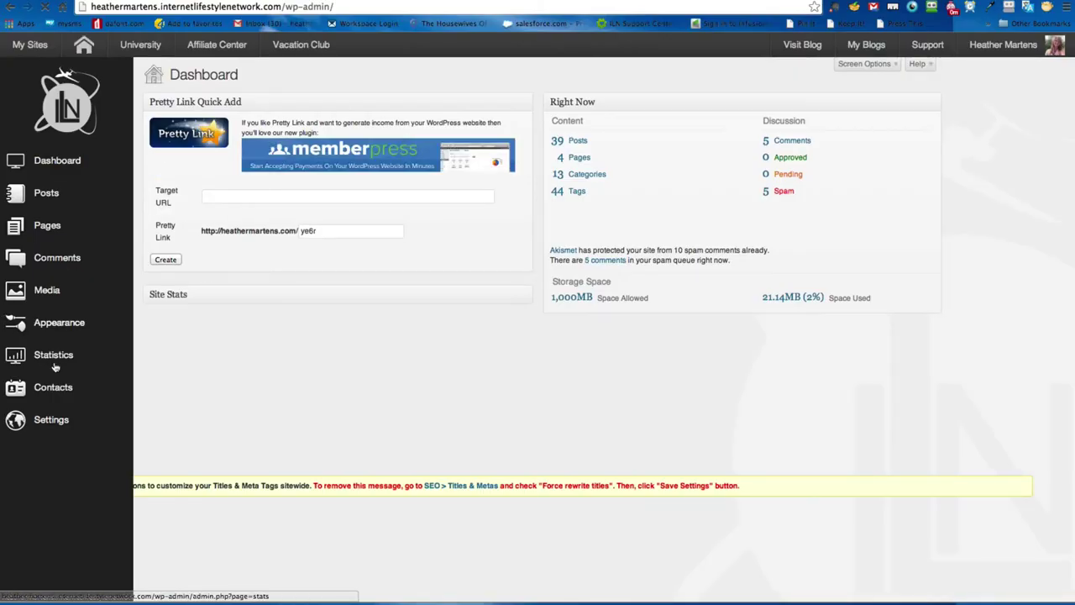
pyautogui.moveTo(60, 336)
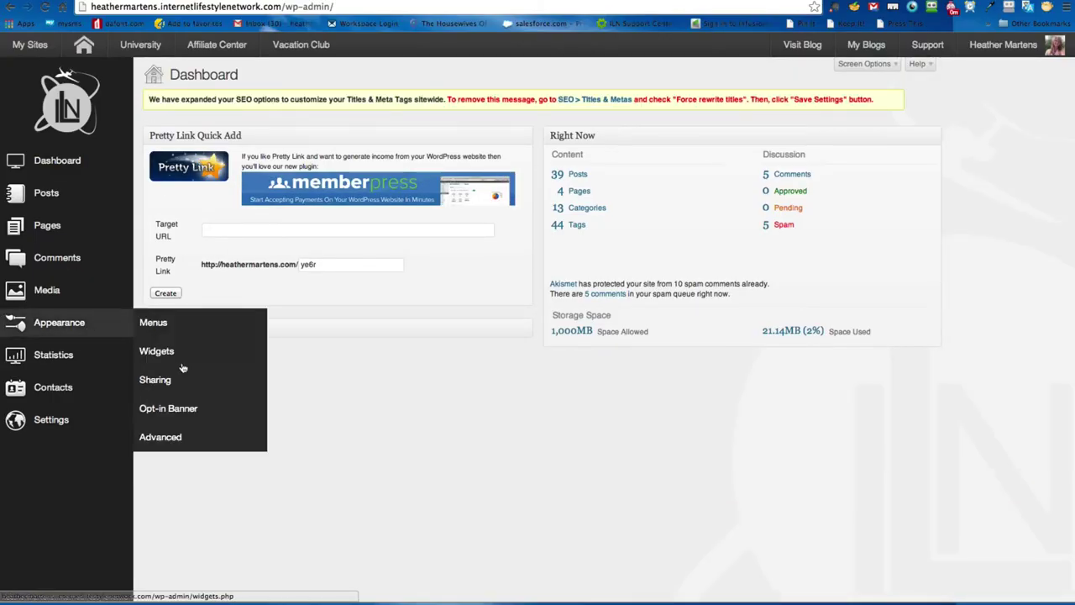
pyautogui.click(194, 415)
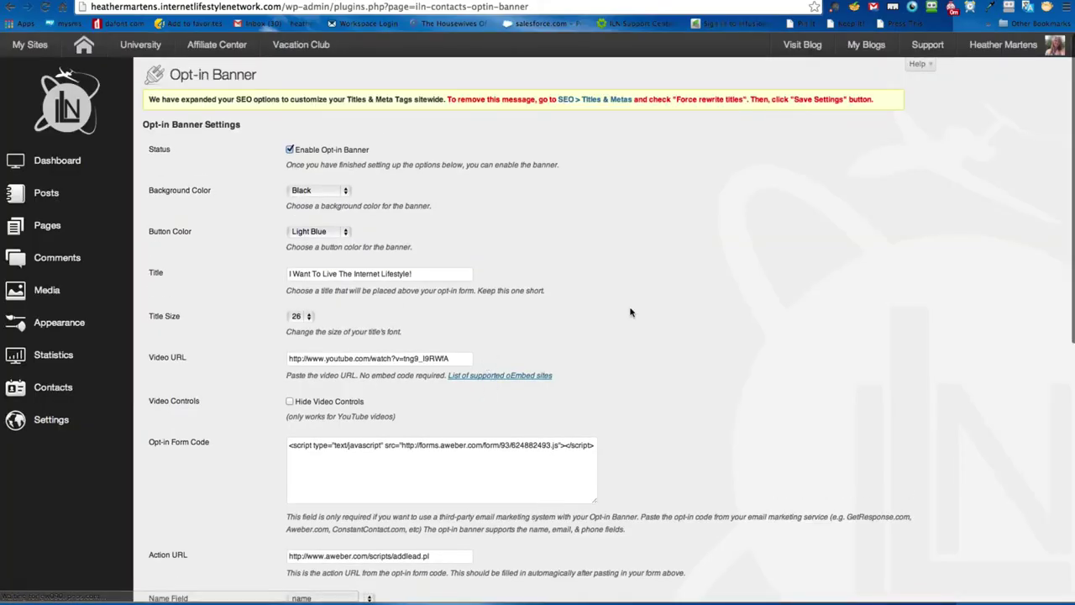
# Step: Inspect the existing AWeber script in the Opt-in Form Code box
pyautogui.scroll(-2, 425, 363)
pyautogui.moveTo(336, 368); pyautogui.dragTo(593, 379)
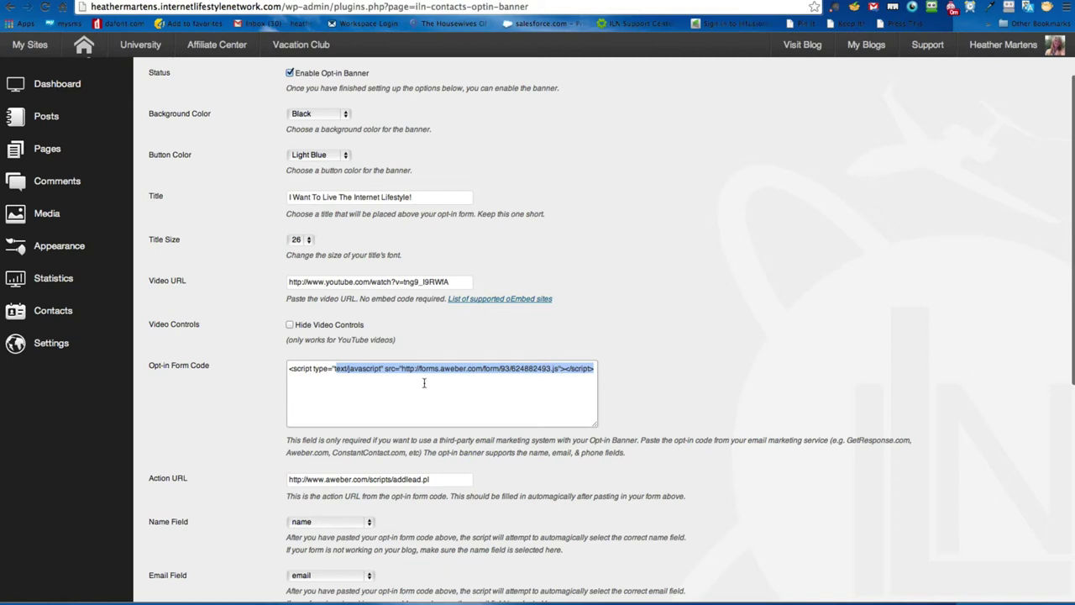
pyautogui.click(353, 370)
pyautogui.moveTo(289, 370); pyautogui.dragTo(667, 370)
pyautogui.click(683, 371)
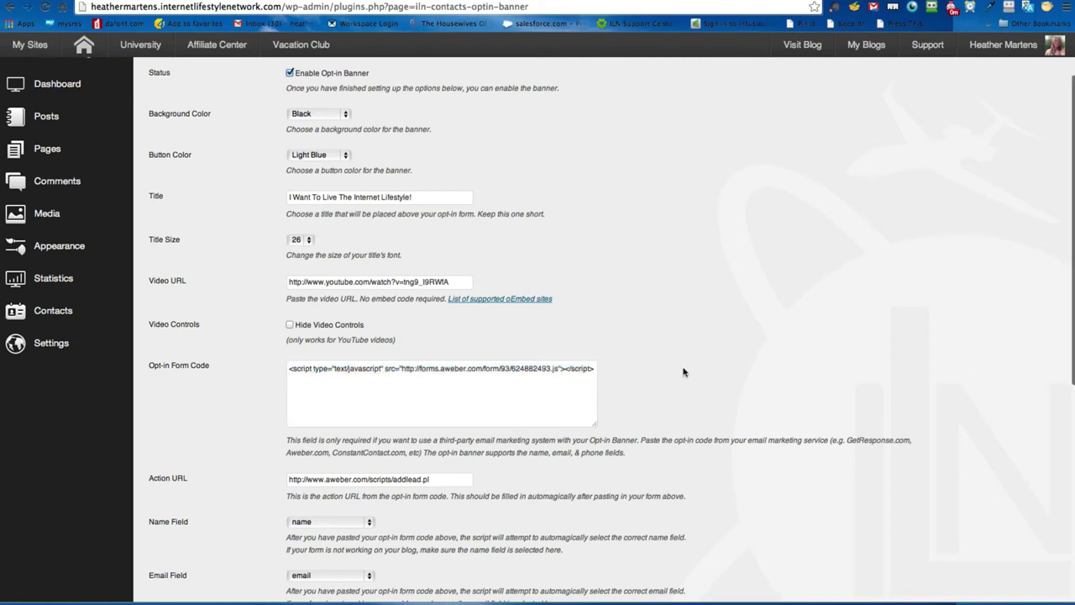
# Step: Confirm Name Field maps to name, Email Field to email, and Phone Field stays unmapped
pyautogui.scroll(-2, 684, 372)
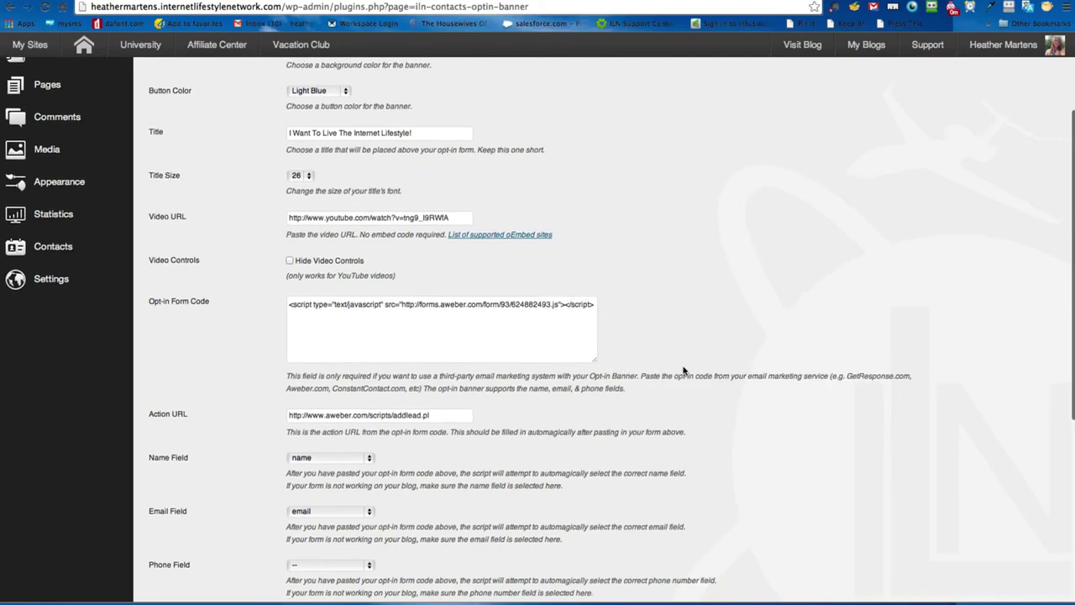
pyautogui.scroll(-3, 682, 370)
pyautogui.scroll(-1, 679, 372)
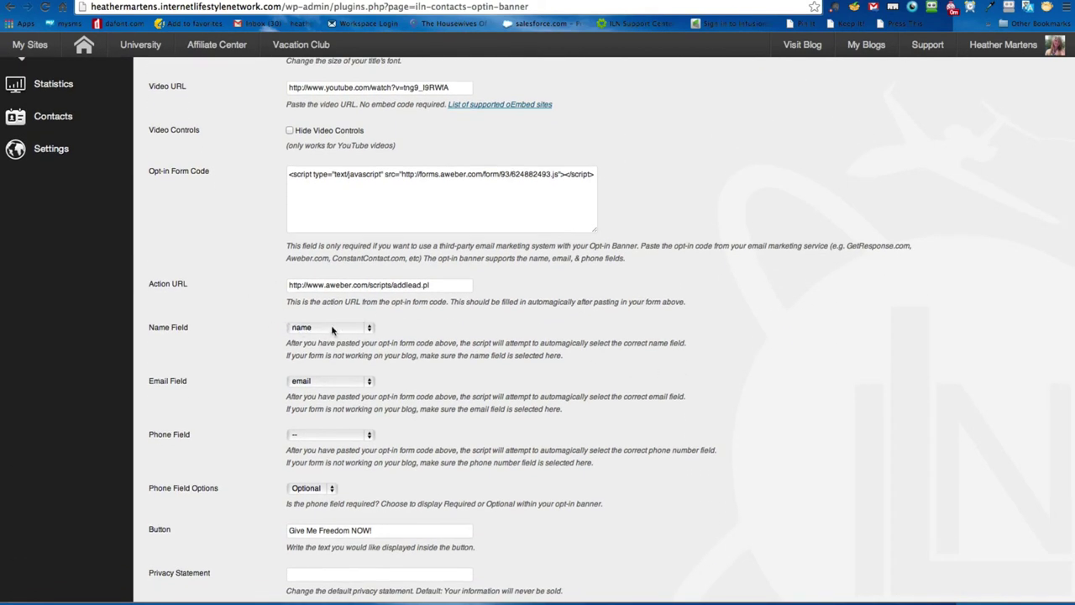
pyautogui.click(332, 328)
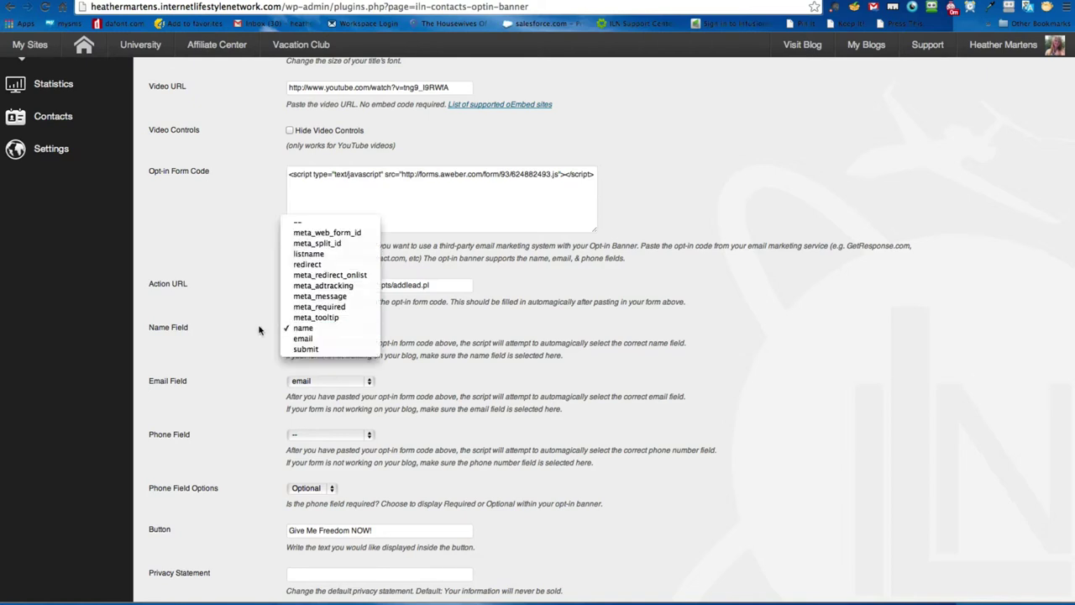
pyautogui.click(262, 333)
pyautogui.click(328, 380)
pyautogui.click(227, 385)
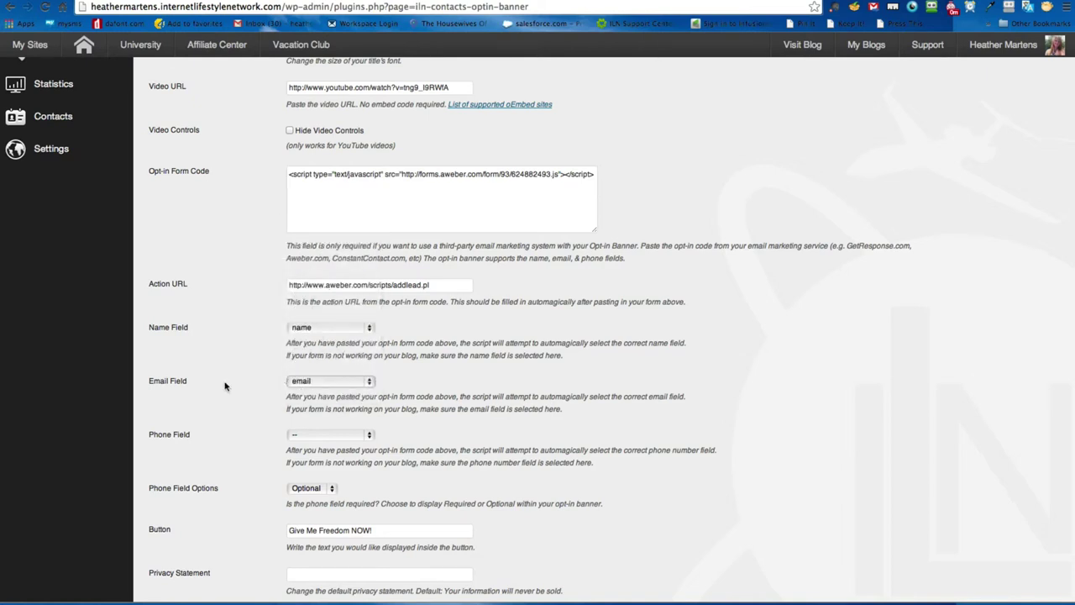
pyautogui.click(350, 437)
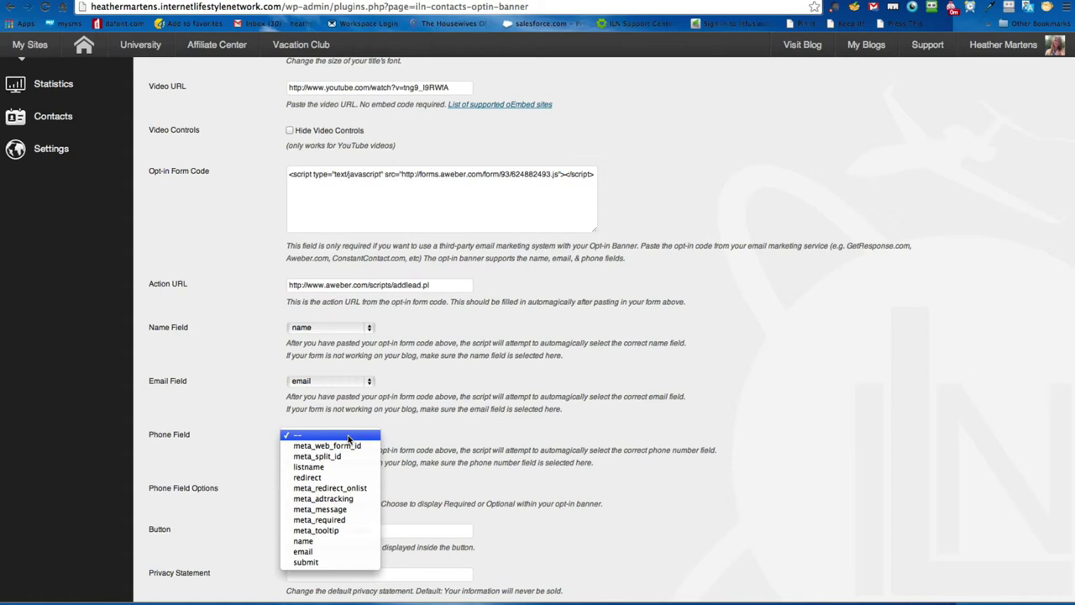
pyautogui.click(456, 435)
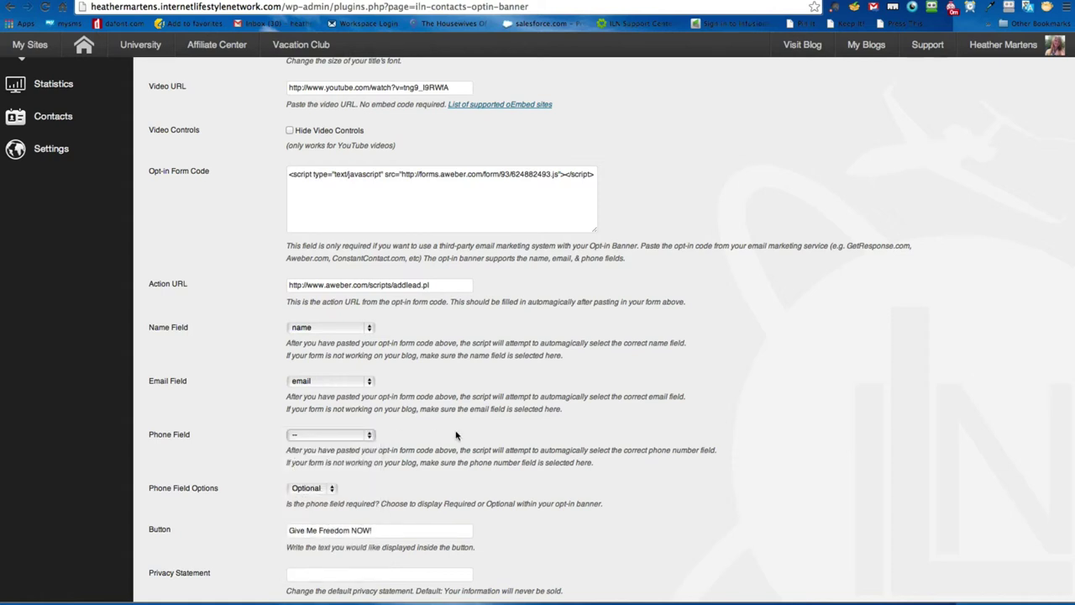
pyautogui.scroll(4, 865, 63)
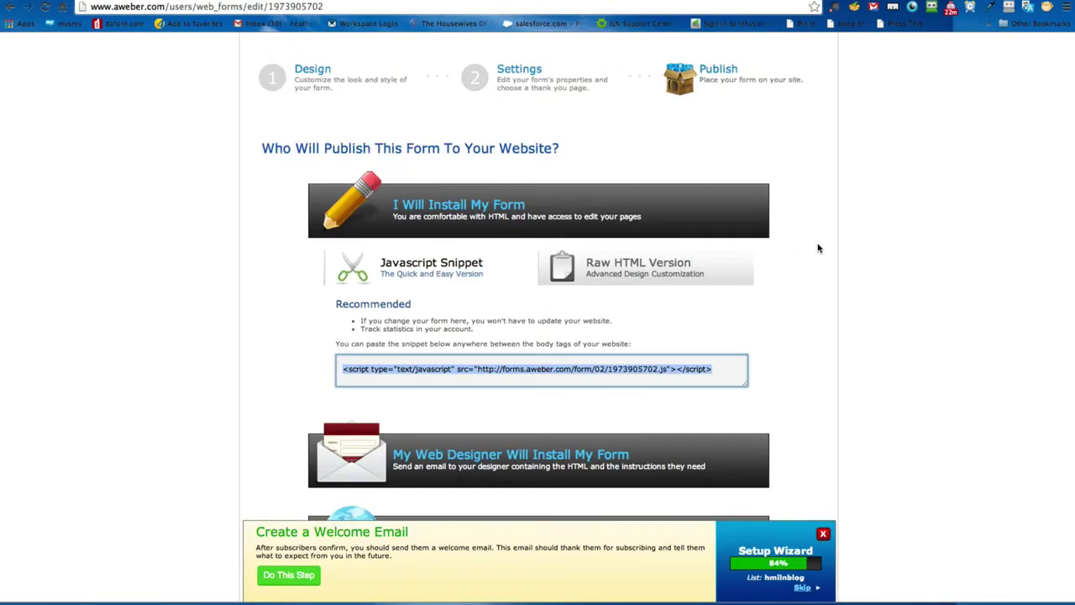
# Step: Go through Messages > Follow Up Series and Broadcasts to reach the Blog Broadcasts page
pyautogui.scroll(2, 840, 247)
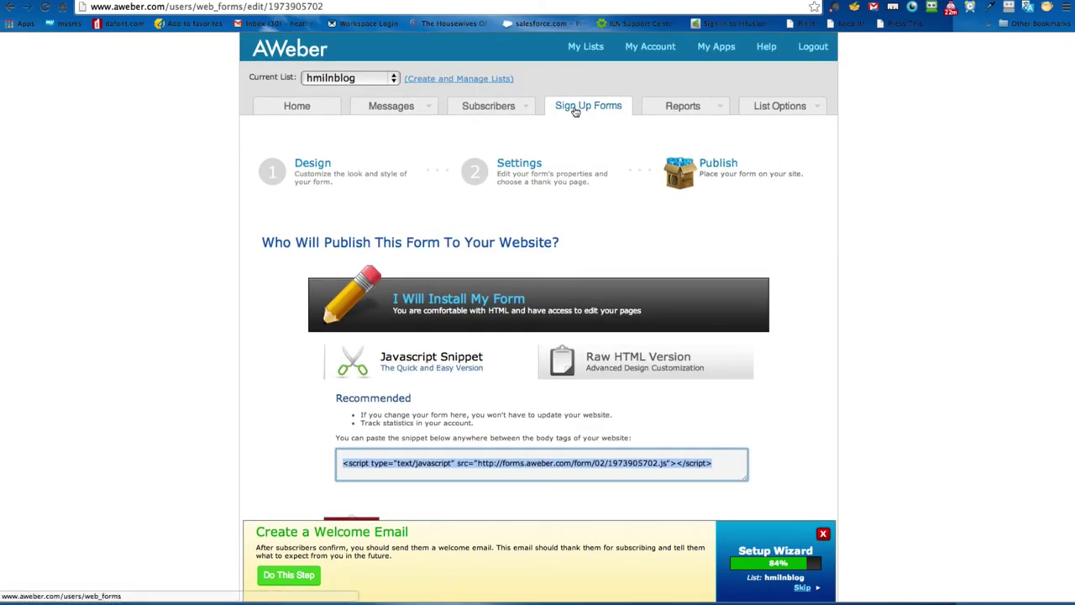
pyautogui.moveTo(386, 111)
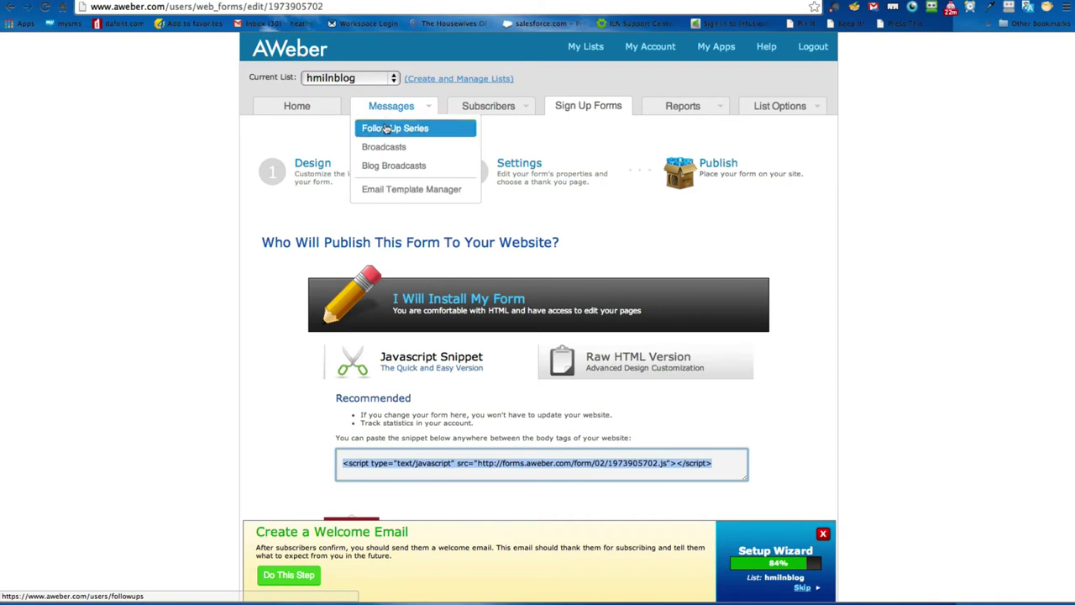
pyautogui.click(386, 128)
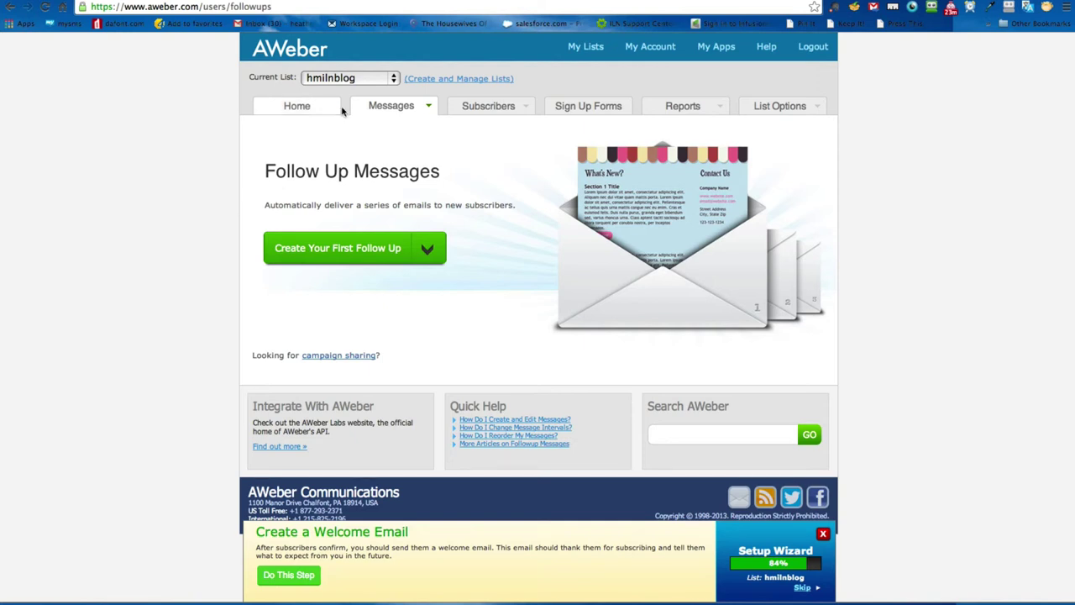
pyautogui.moveTo(370, 109)
pyautogui.click(392, 148)
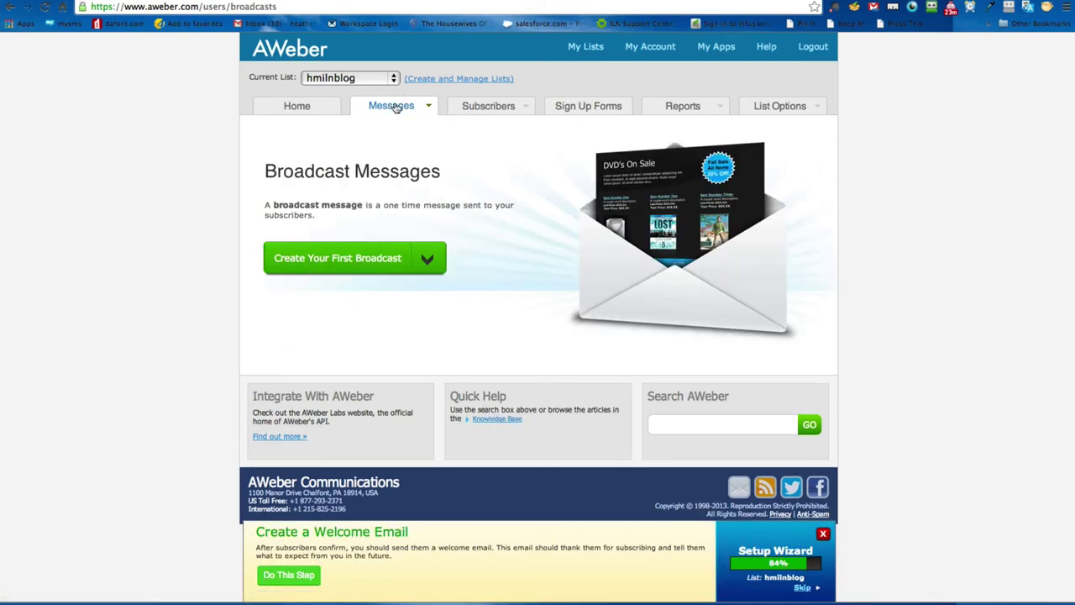
pyautogui.moveTo(393, 107)
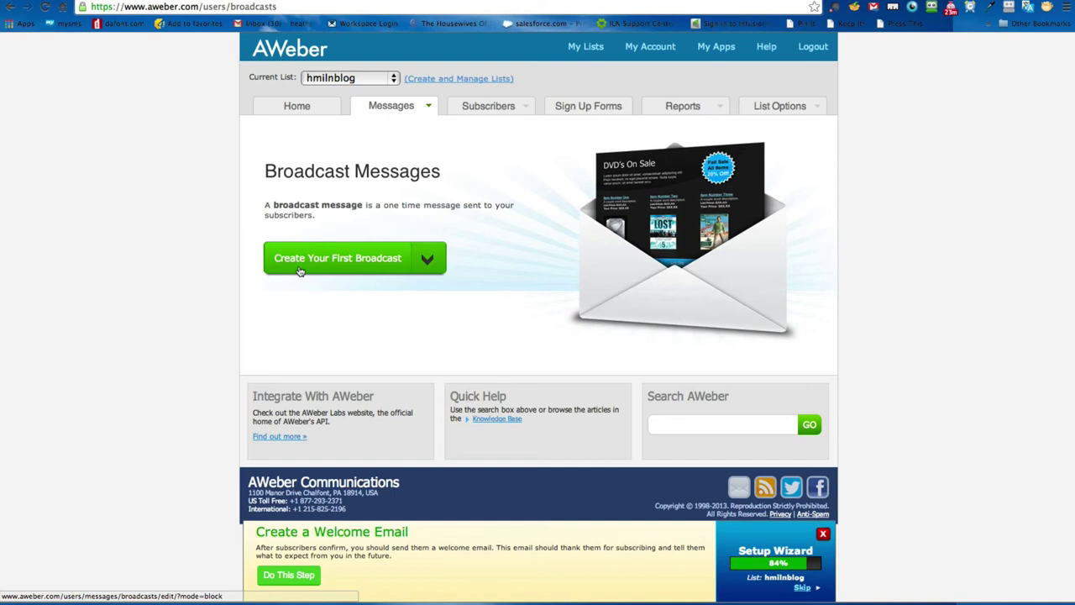
pyautogui.click(365, 259)
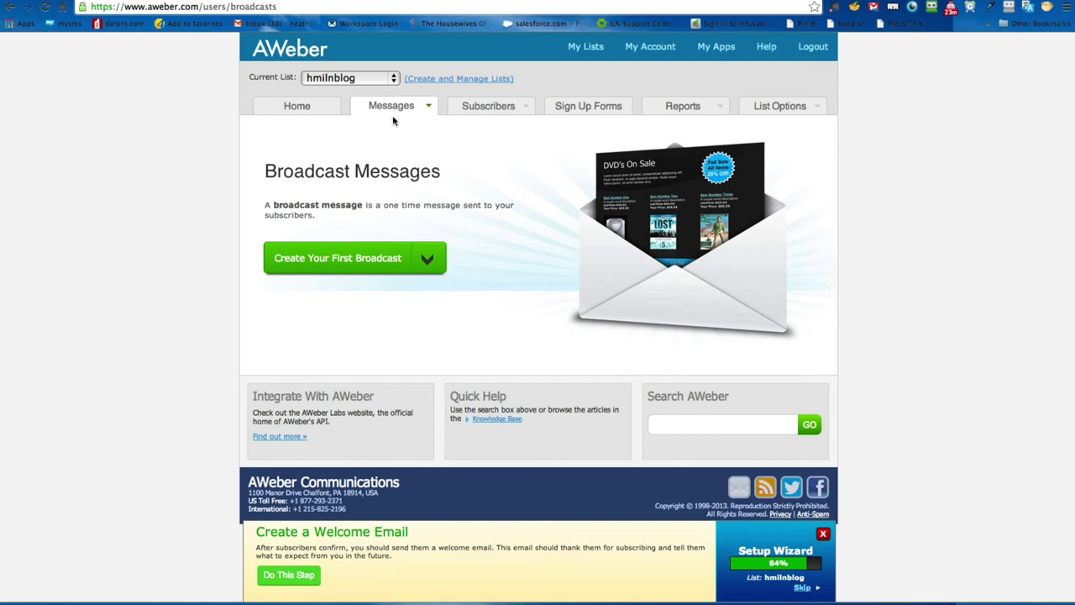
pyautogui.click(380, 166)
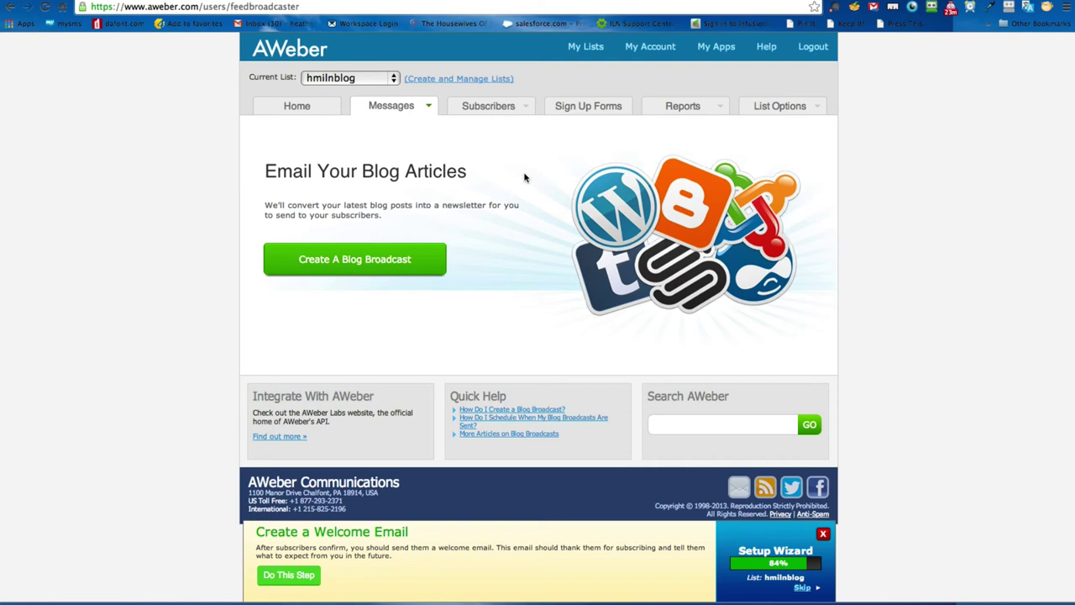
# Step: Create a blog broadcast, keep Send broadcast at Immediately, then return to Sign Up Forms
pyautogui.click(340, 267)
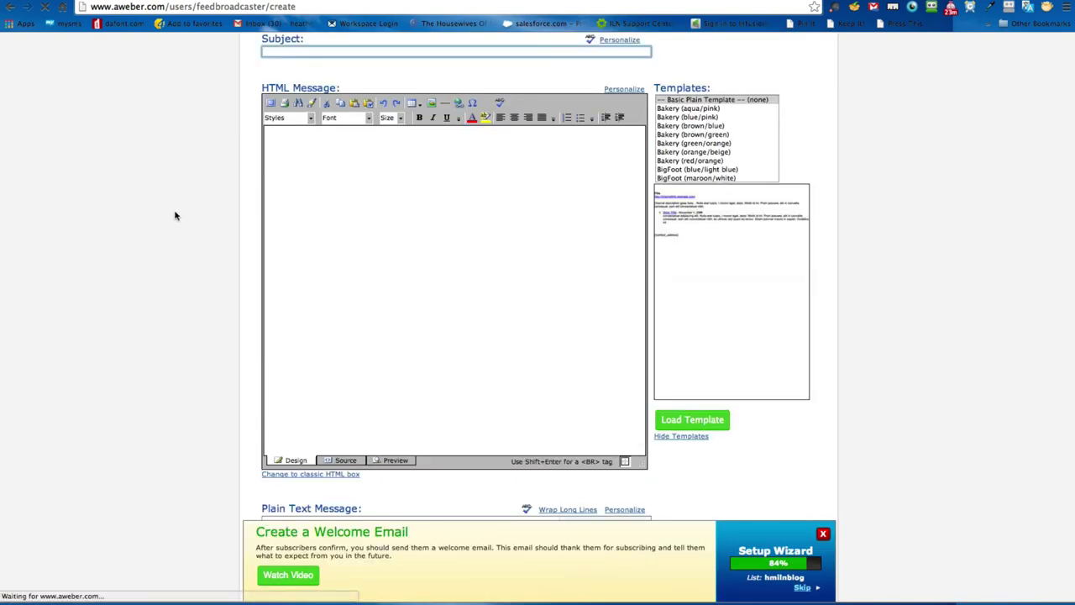
pyautogui.scroll(3, 240, 211)
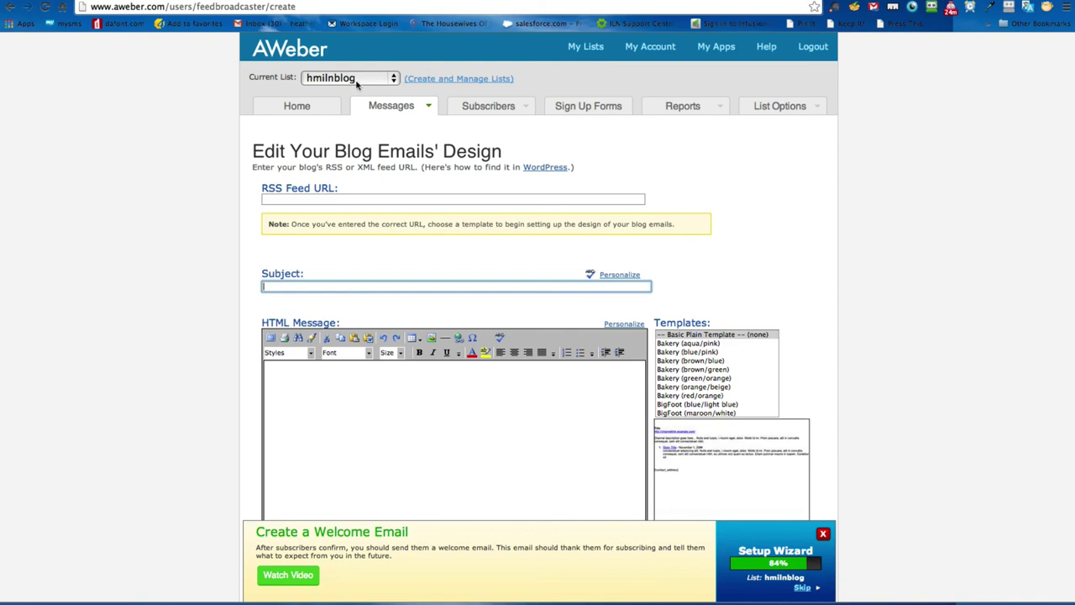
pyautogui.scroll(-5, 802, 189)
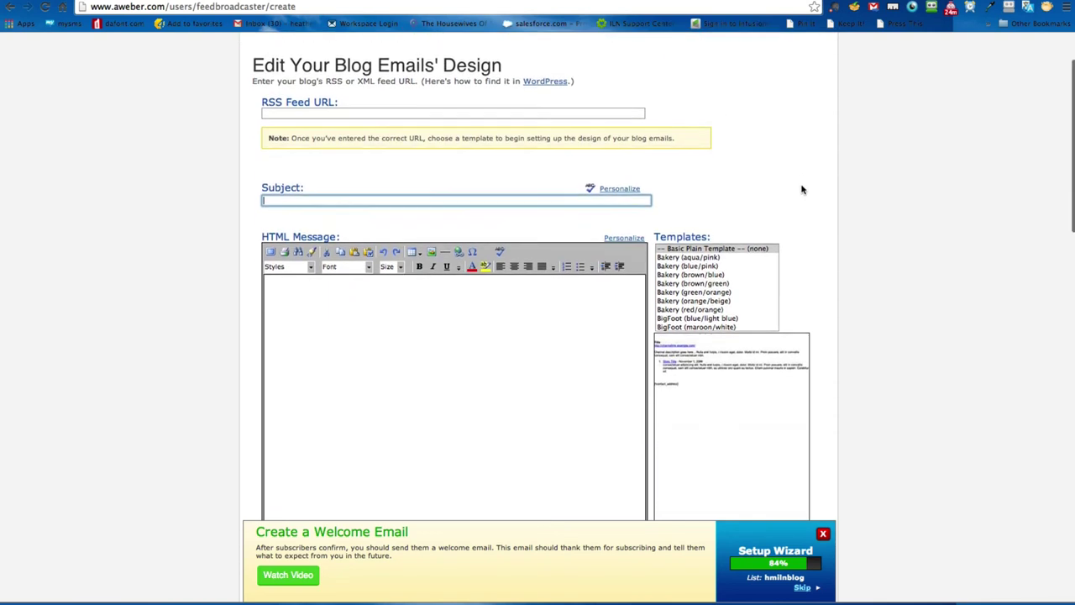
pyautogui.scroll(-10, 802, 189)
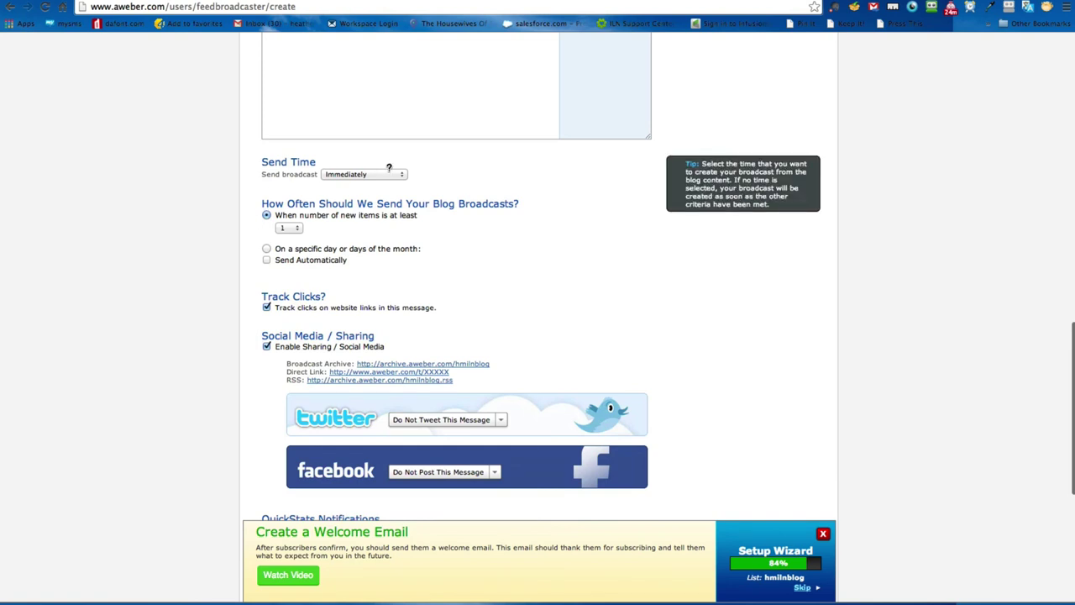
pyautogui.click(364, 174)
pyautogui.click(361, 173)
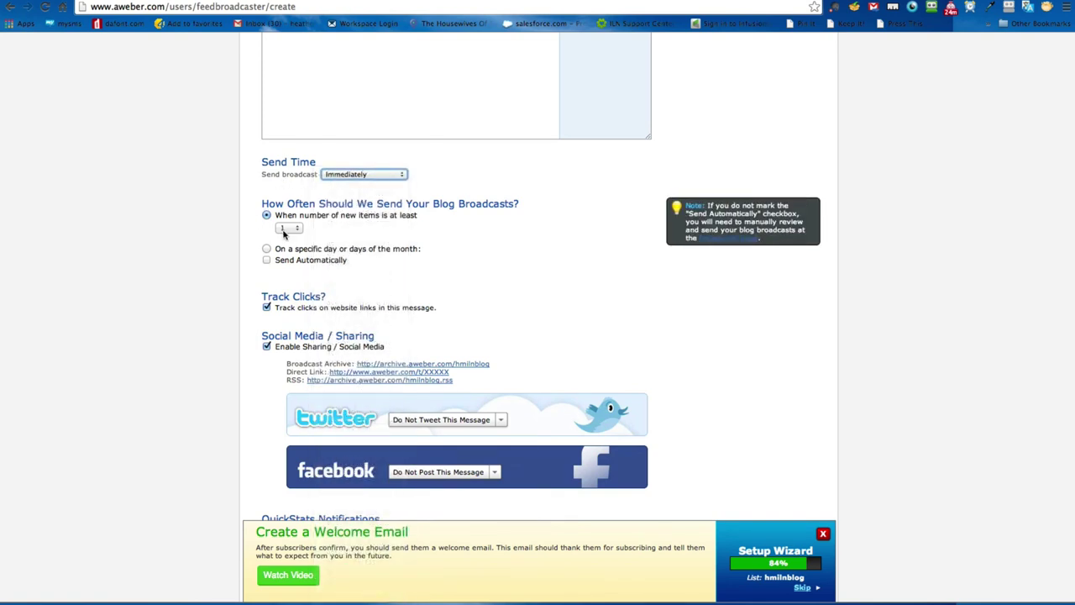
pyautogui.scroll(15, 708, 295)
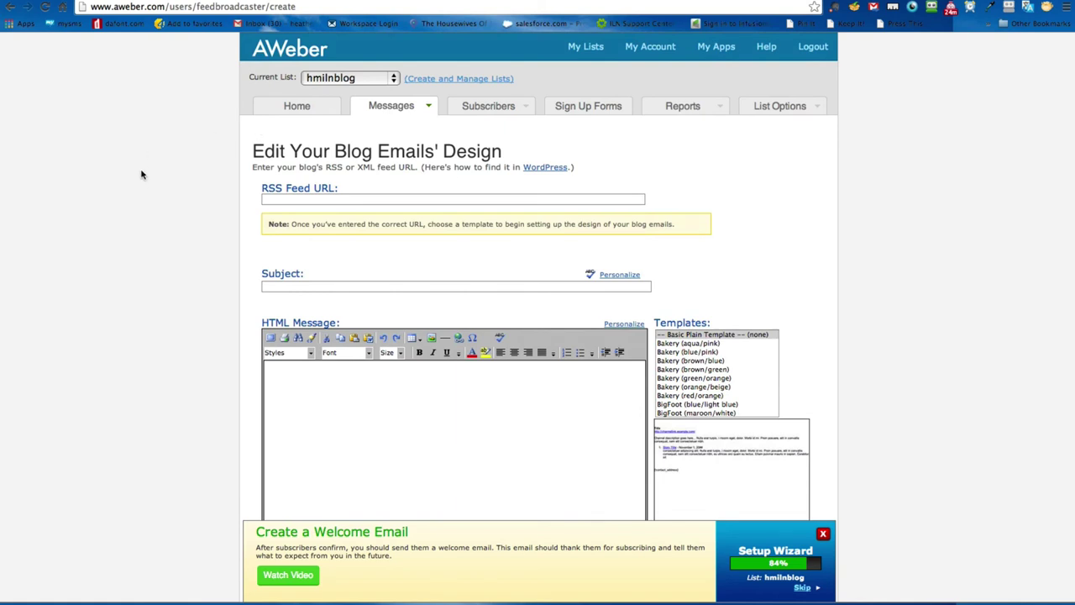
pyautogui.click(572, 106)
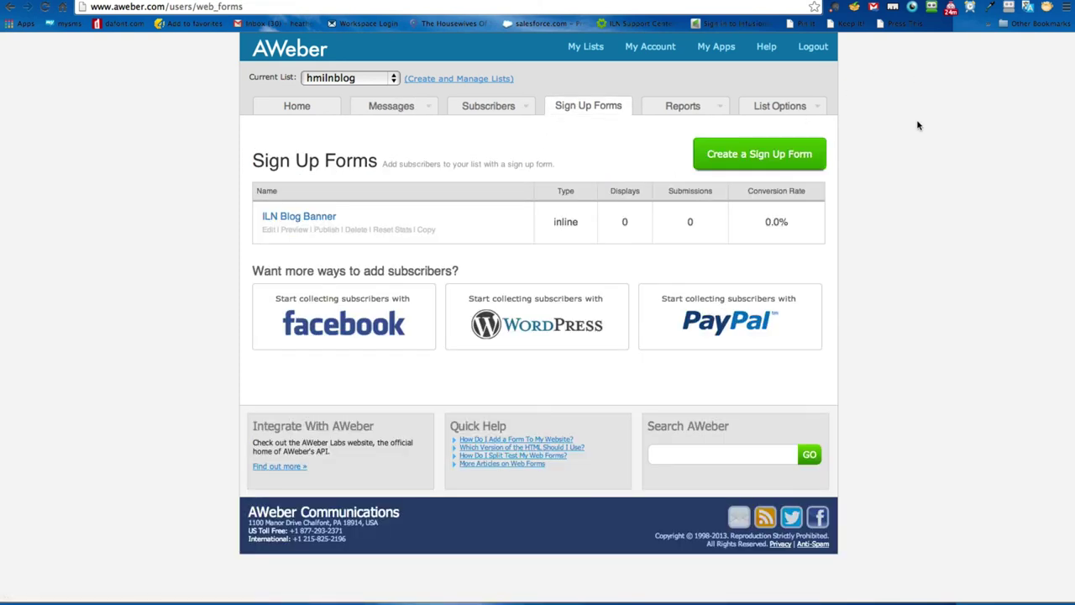